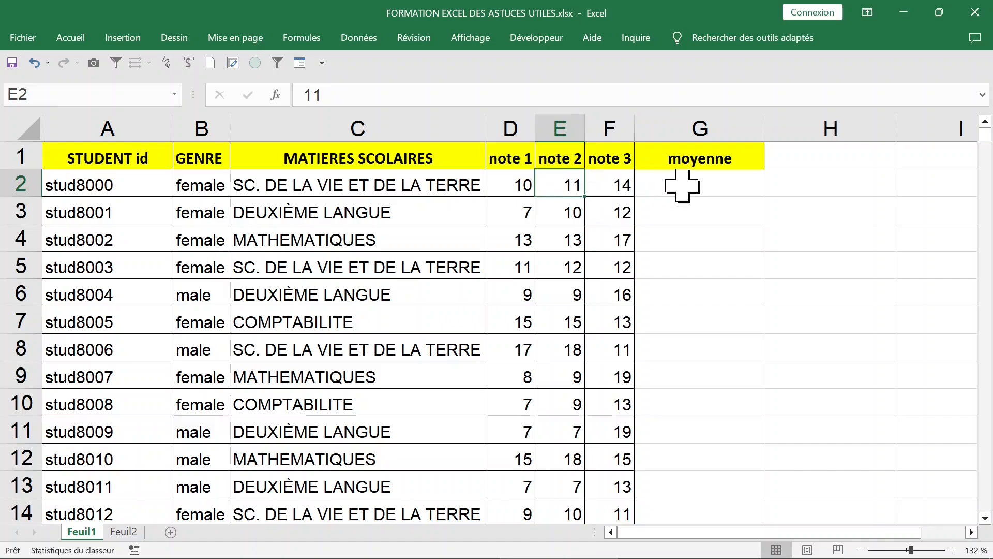
- Enter =MOYENNE(D2:F2) in cell G2 and fill the formula down the moyenne column for all students
click(683, 185)
text(=moy)
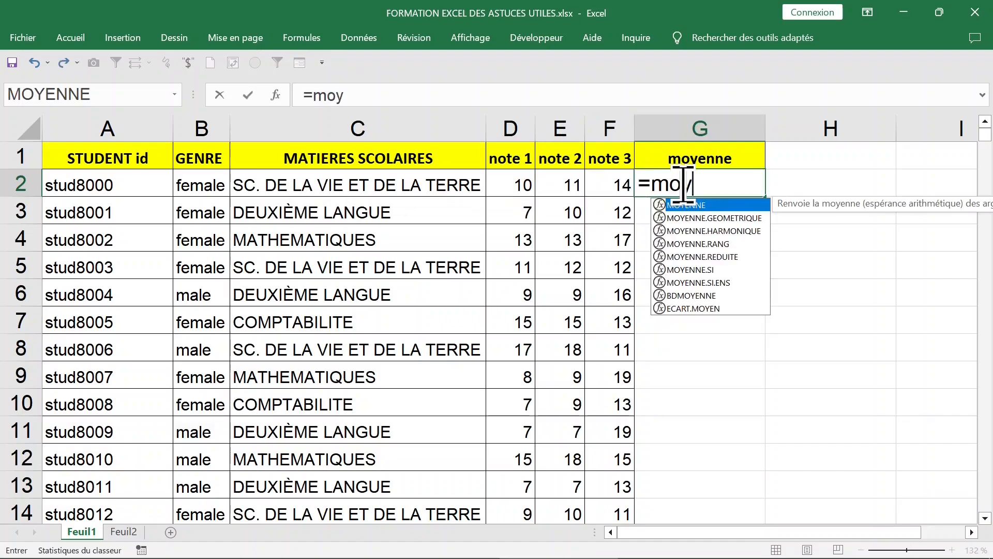
key(Tab)
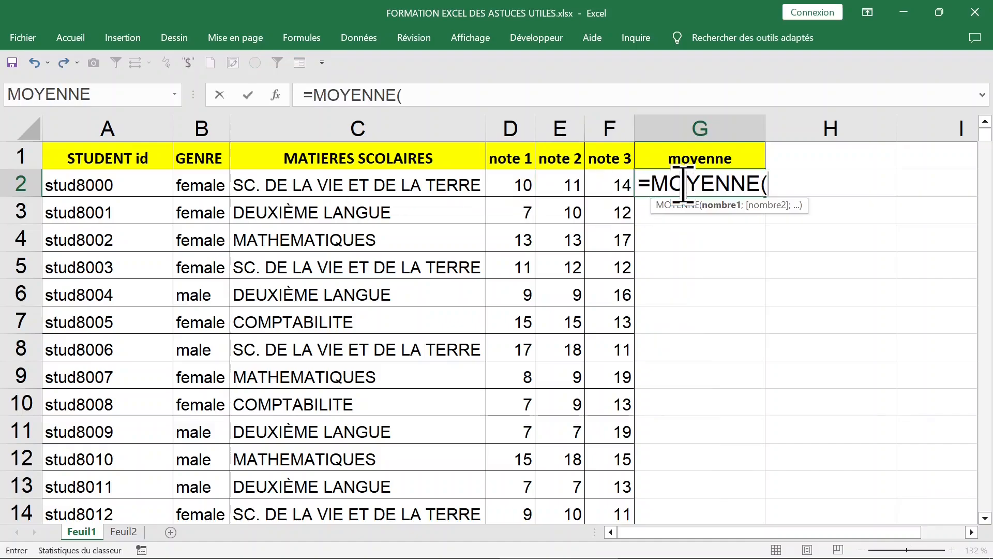
drag(524, 186, 599, 188)
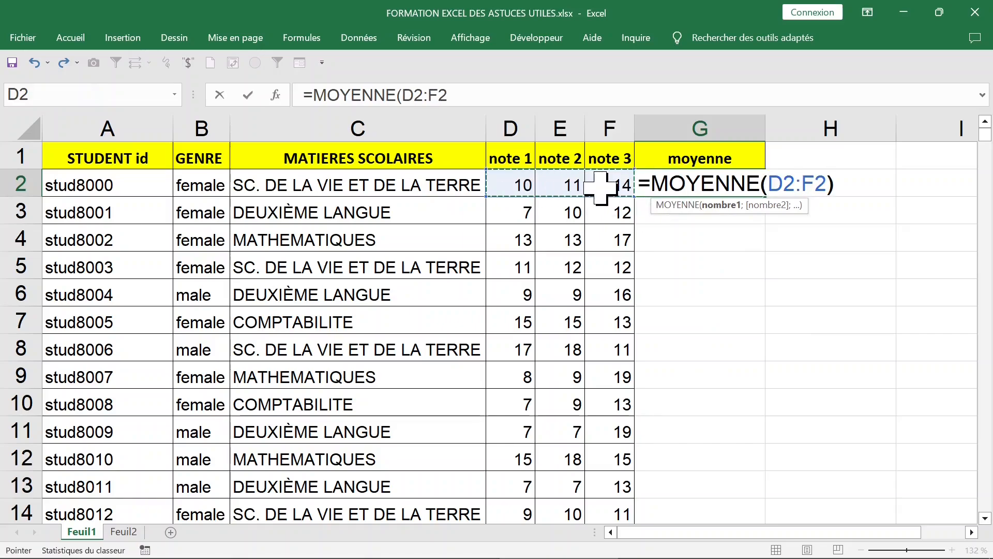
text())
key(ctrl+Return)
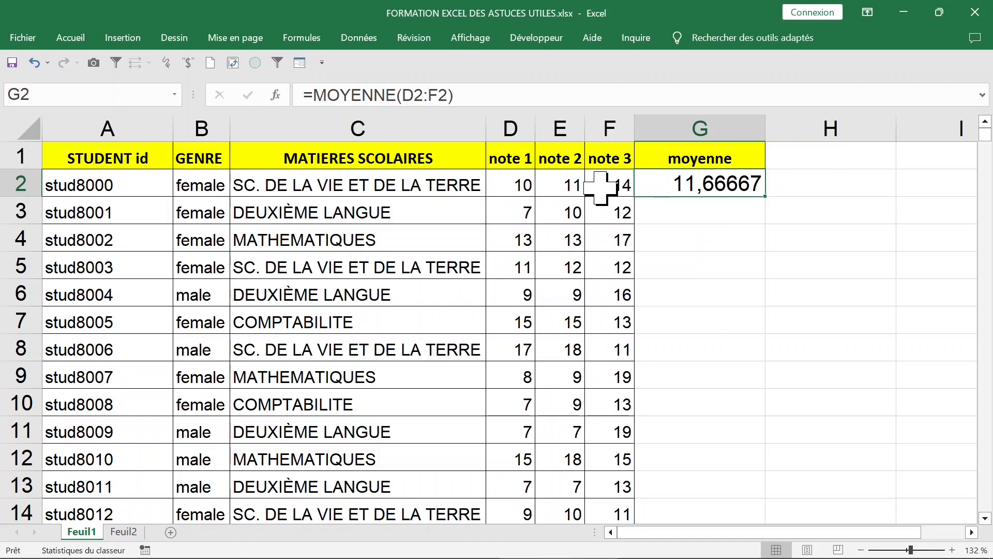
double_click(768, 198)
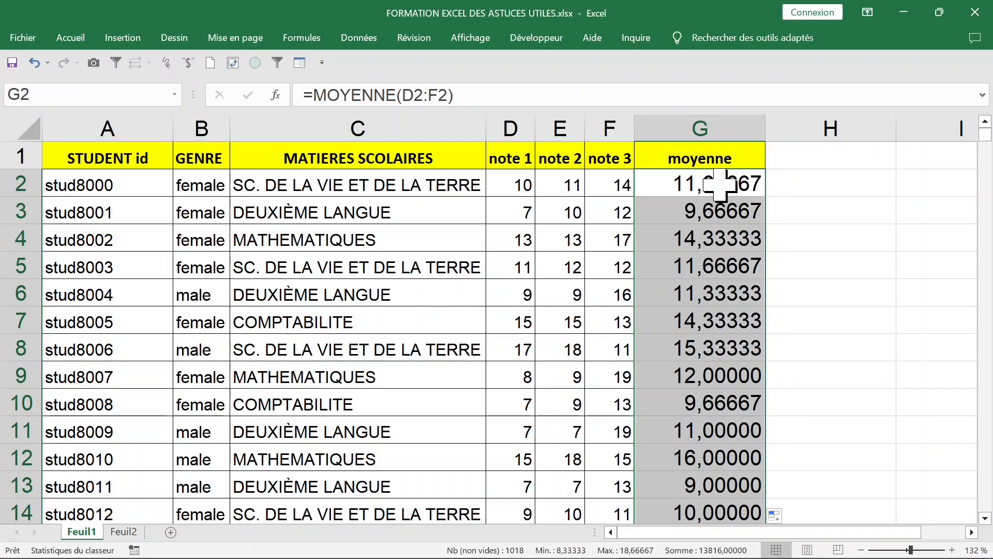
- Reduce the moyenne values to two decimal places and autofit the width of column G
click(83, 40)
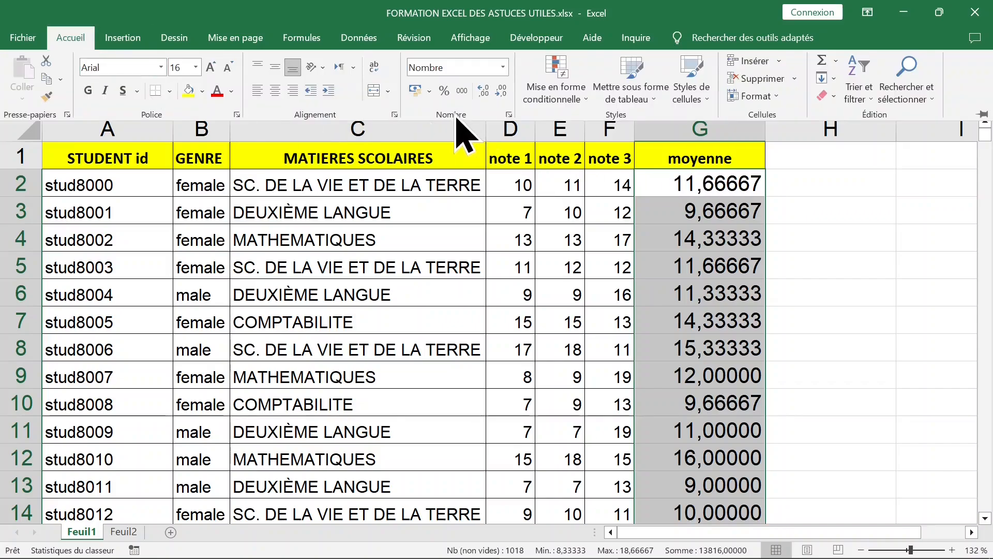
click(503, 96)
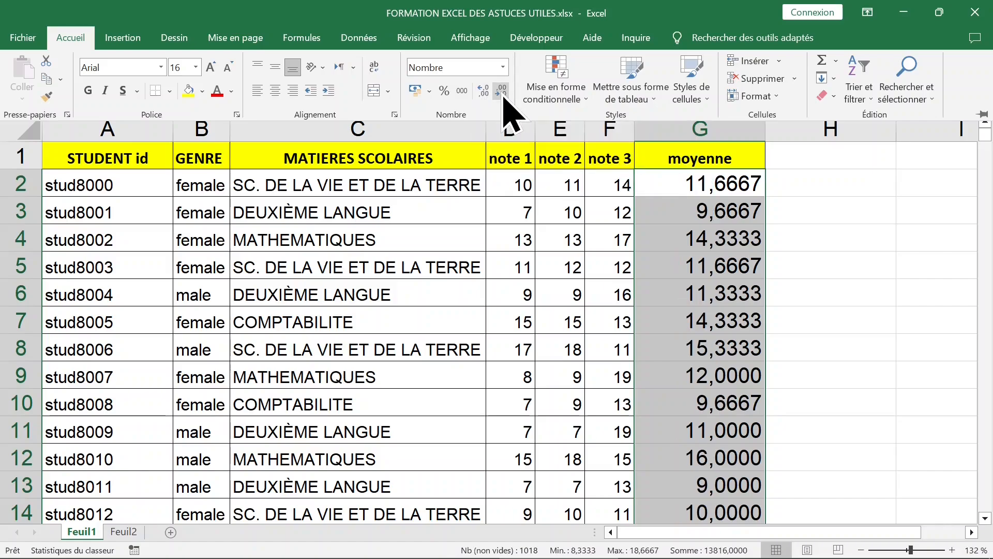
click(503, 96)
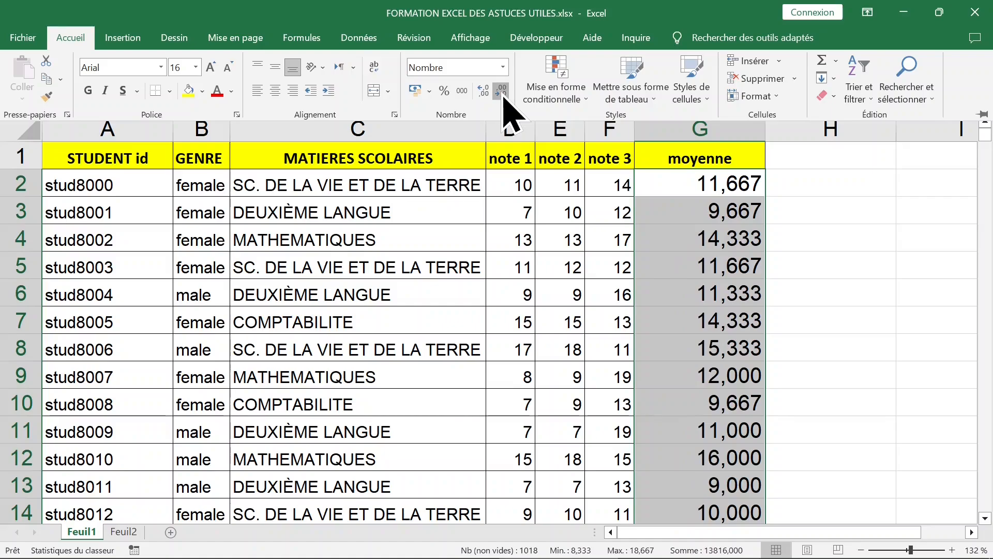
click(502, 97)
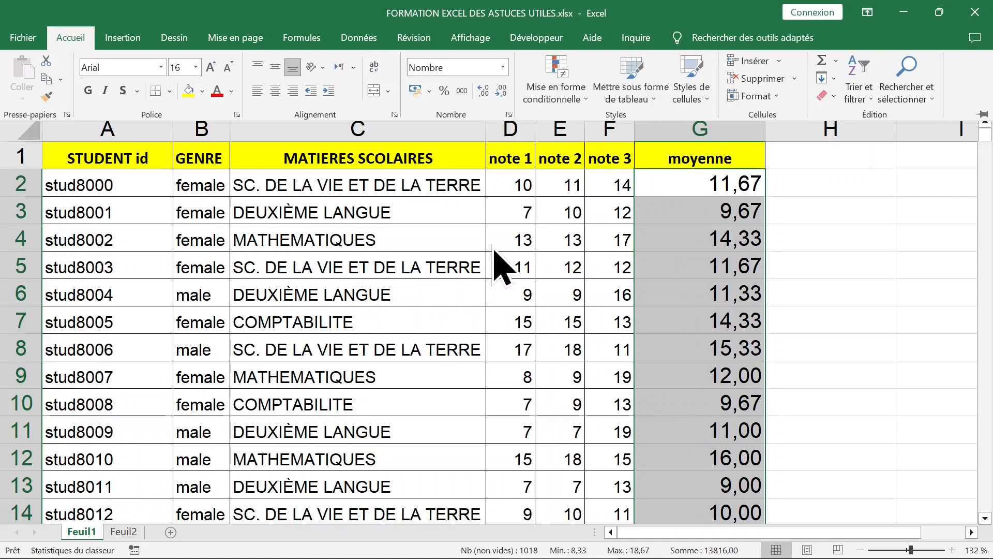
key(Escape)
click(752, 182)
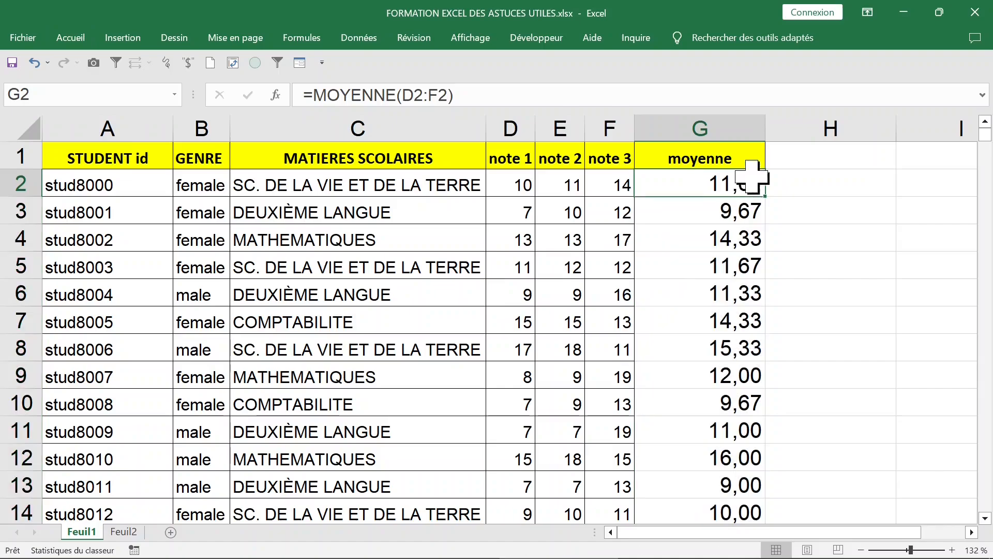
double_click(765, 128)
- Enter =MAX(D2:F2) in cell H2, fill it down for all students, and autofit column H
click(754, 181)
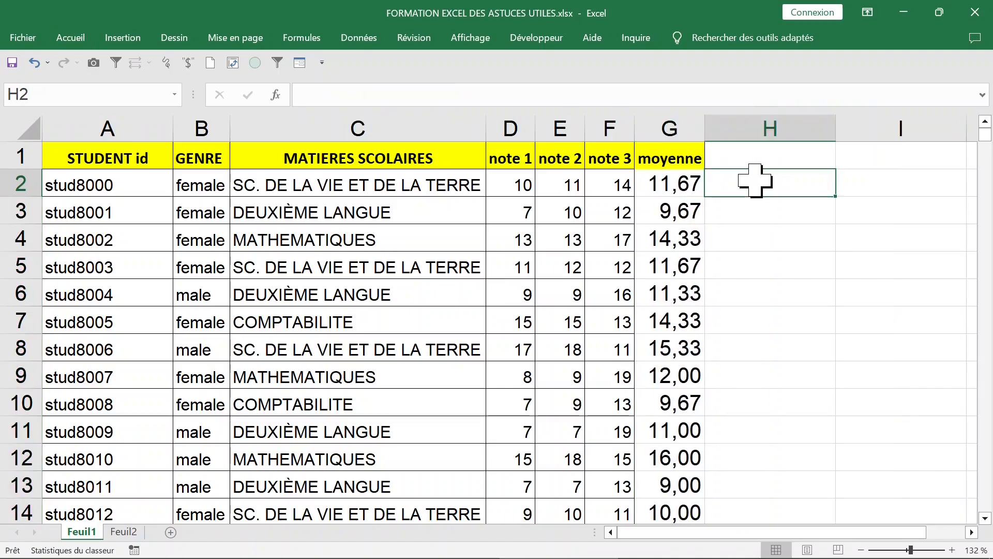
text(=max)
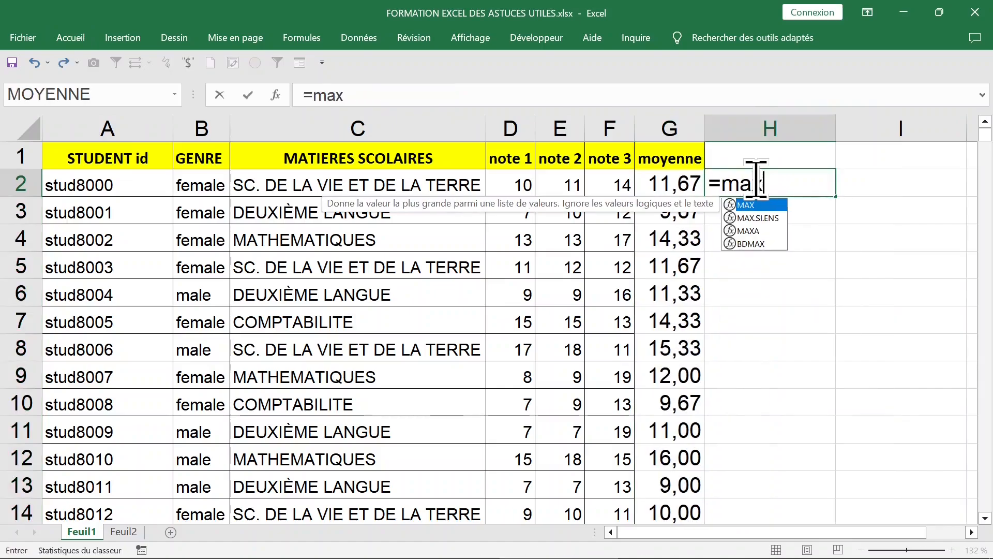
key(Tab)
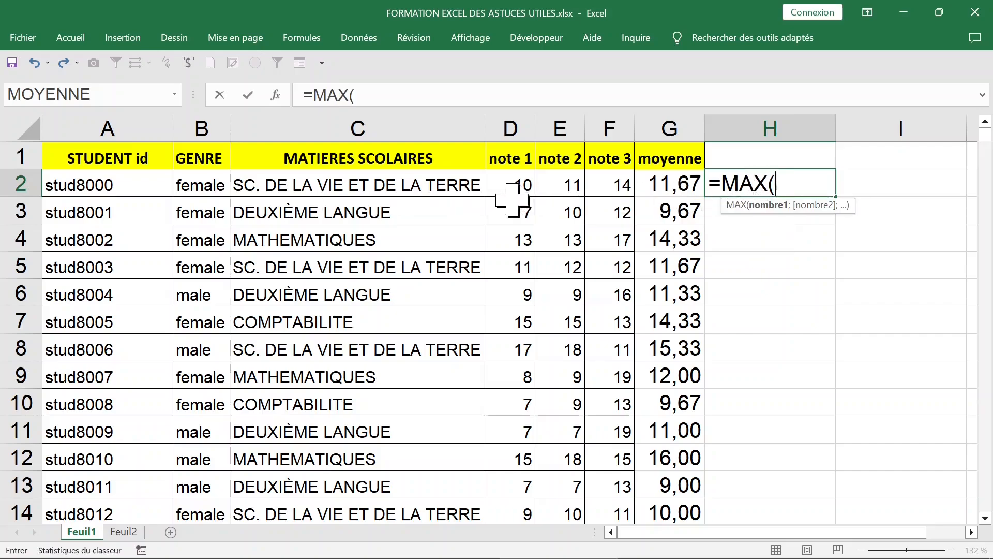
drag(510, 189, 600, 188)
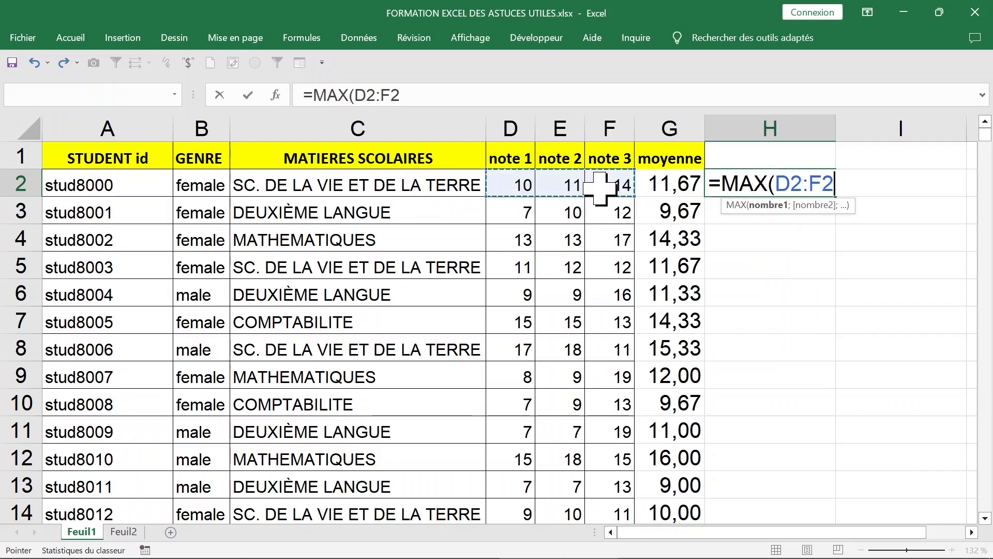
key(Return)
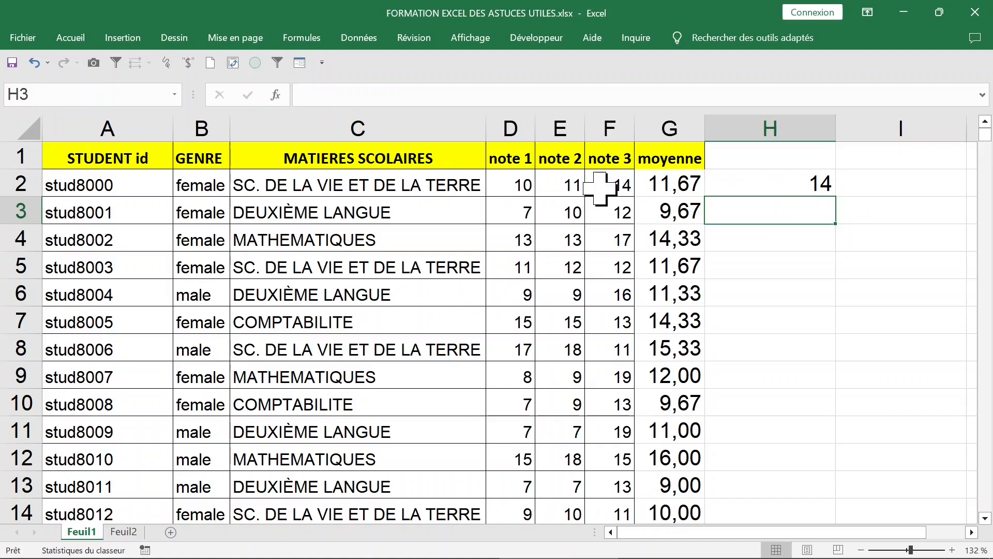
click(816, 186)
double_click(835, 196)
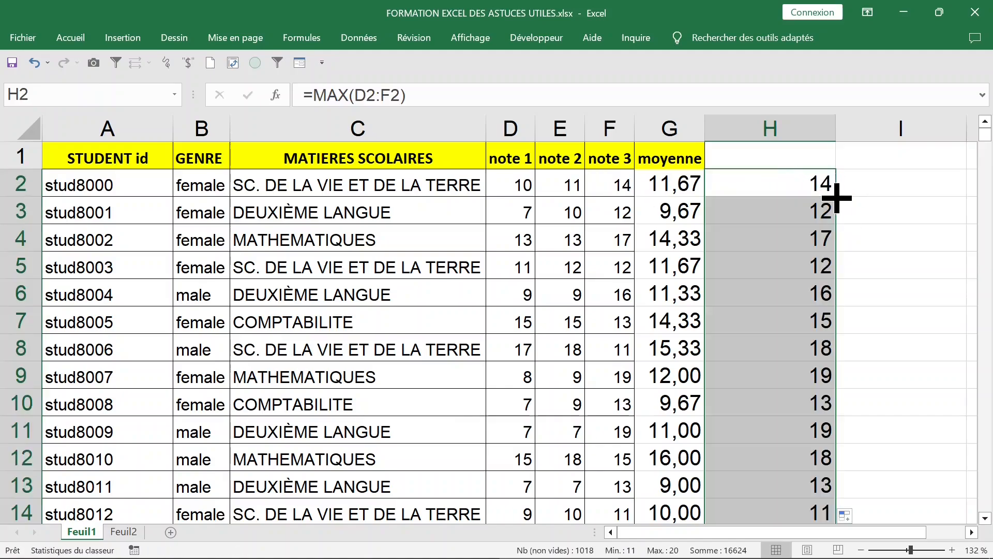
double_click(836, 128)
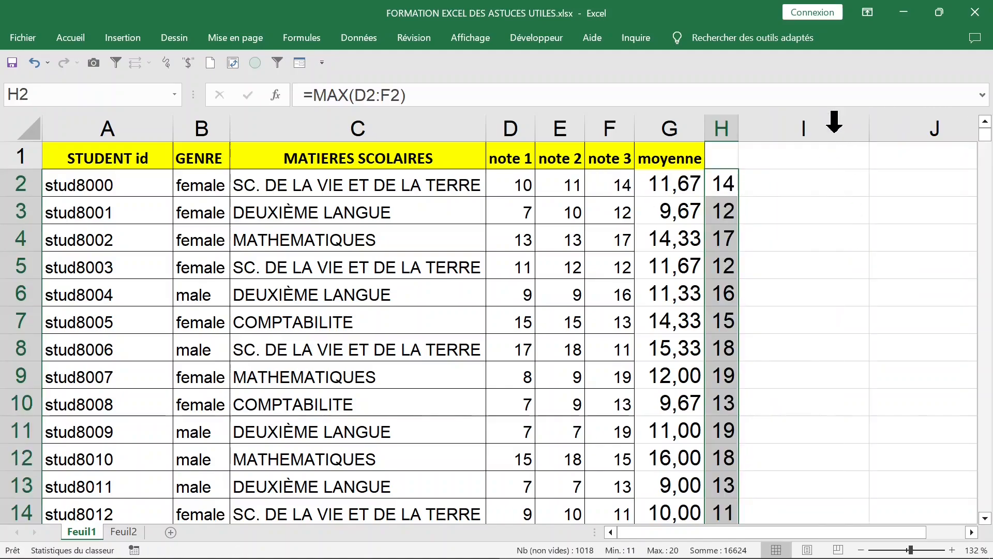
- Examine the student, subject, note, average and maximum columns of the data table
click(133, 213)
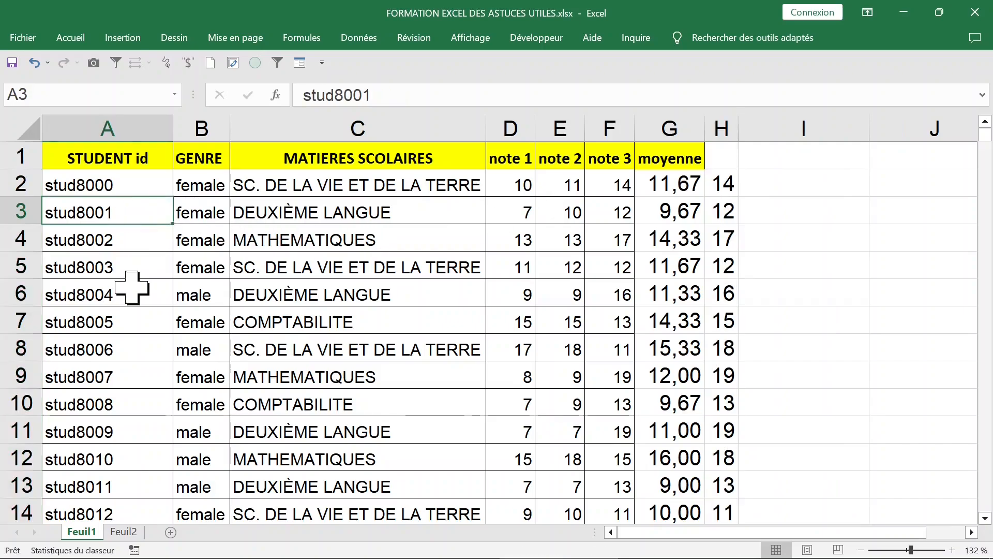
click(132, 291)
click(267, 247)
click(726, 213)
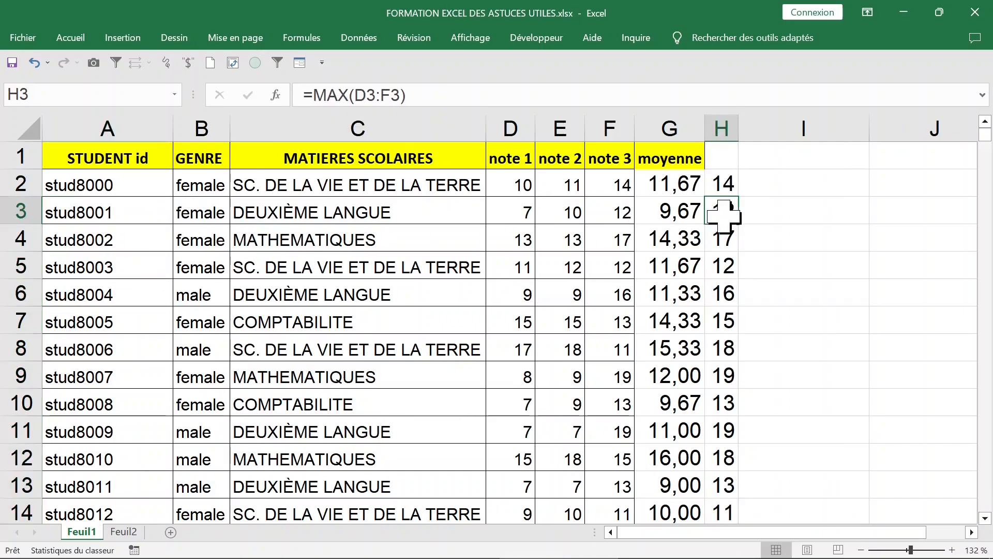
click(354, 210)
click(358, 127)
click(660, 213)
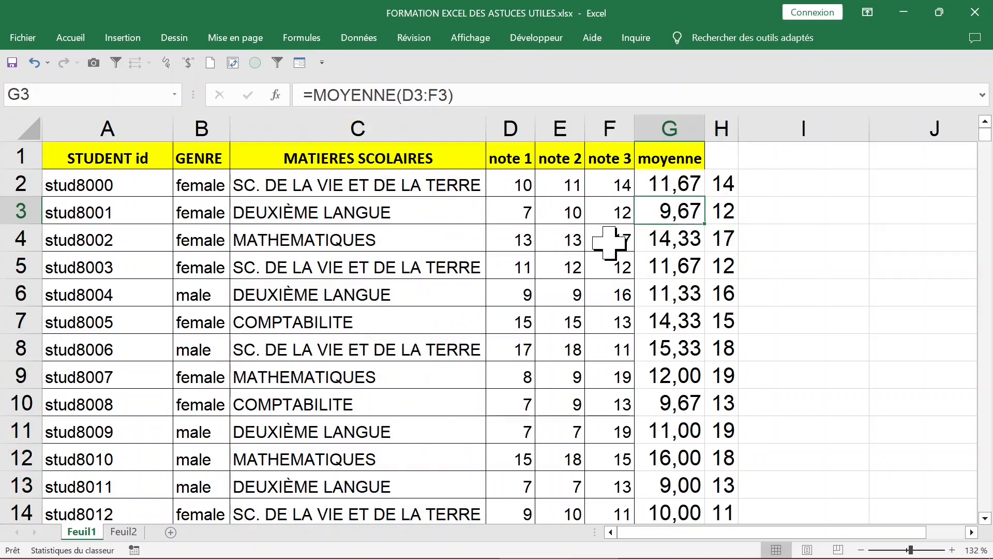
click(516, 124)
click(561, 124)
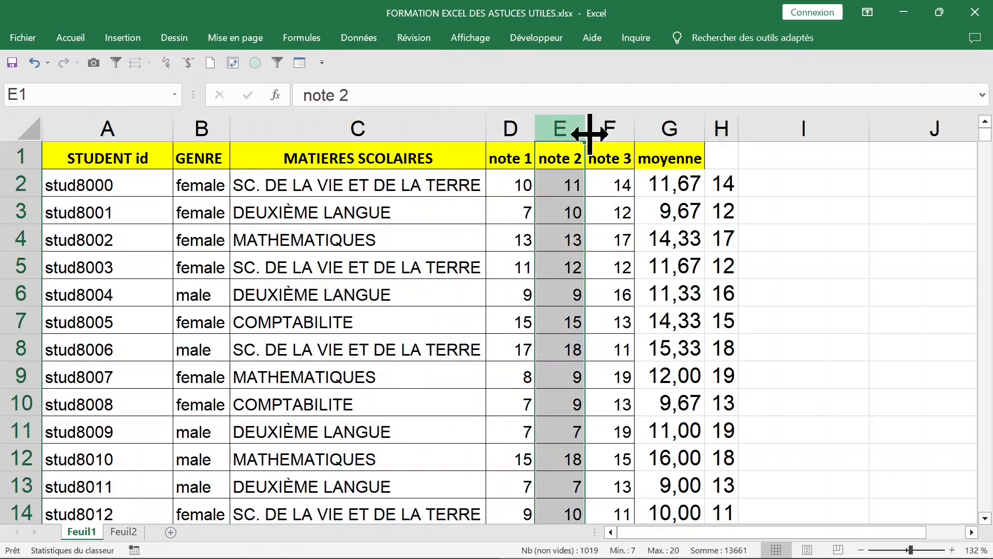
click(509, 239)
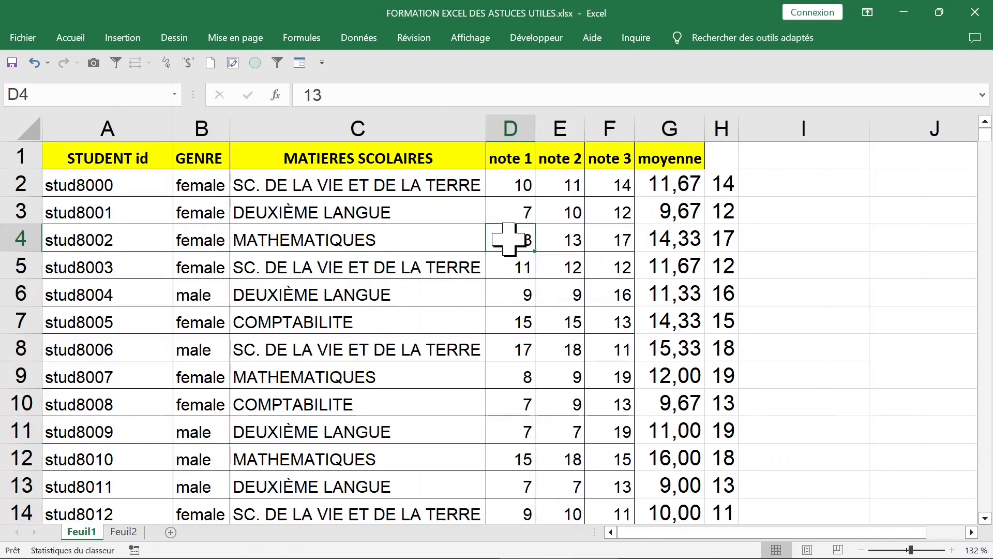
click(367, 215)
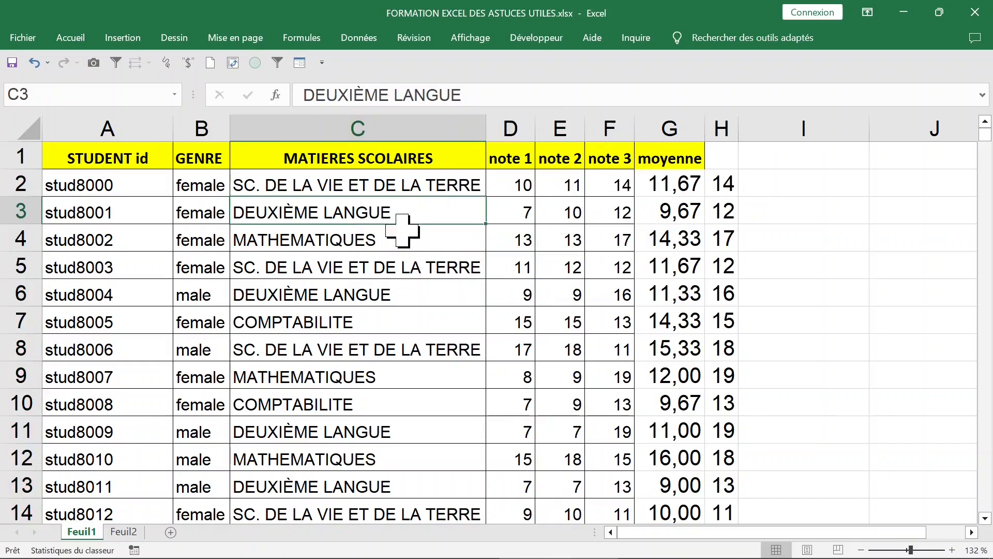
click(333, 122)
- Create a pivot table from Feuil1!$A$1:$G$1019 on a new worksheet and rename that sheet tcd1
click(331, 213)
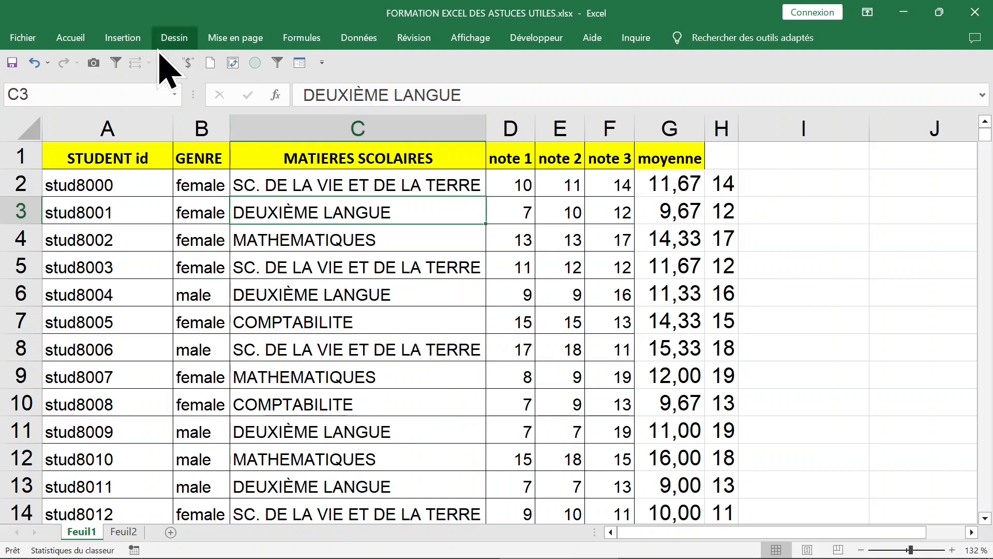
click(125, 43)
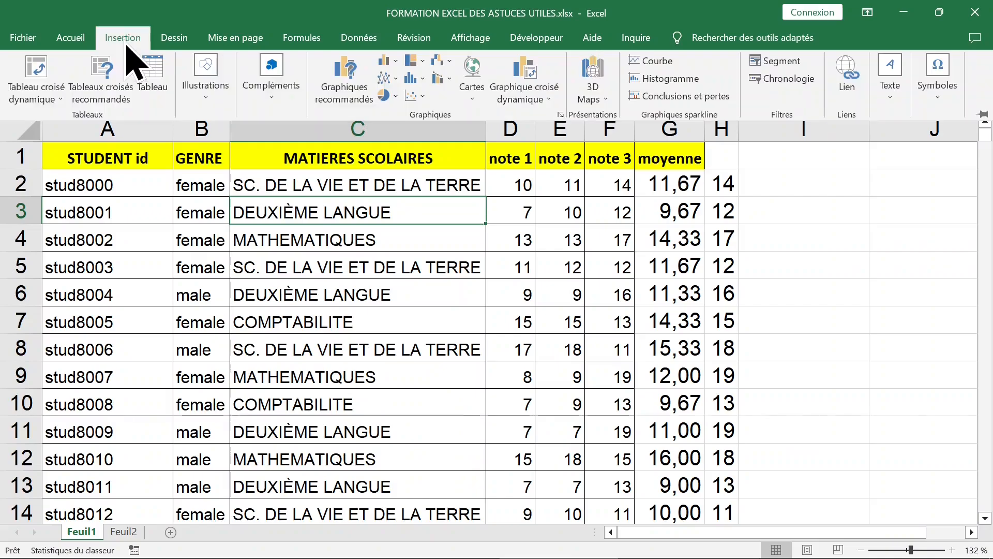
click(38, 89)
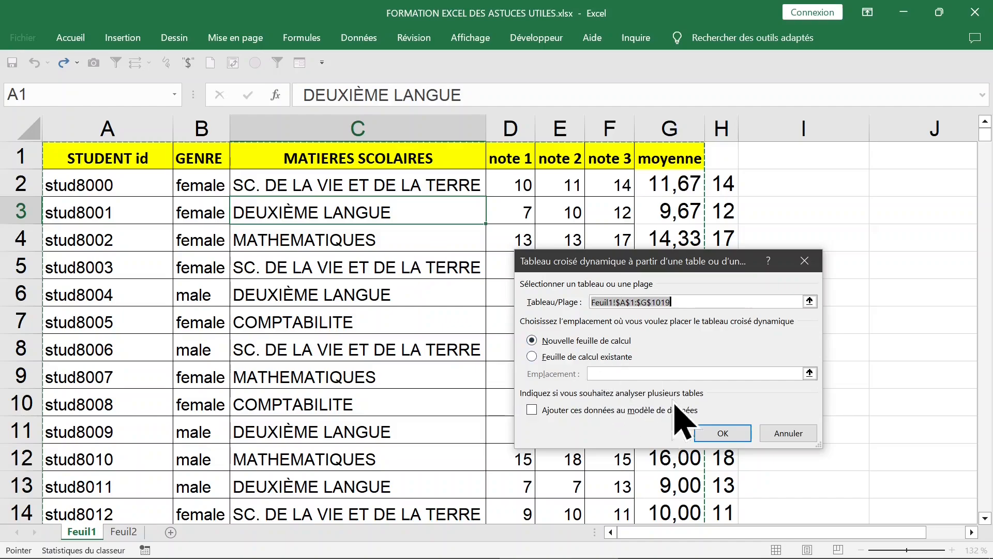
click(723, 434)
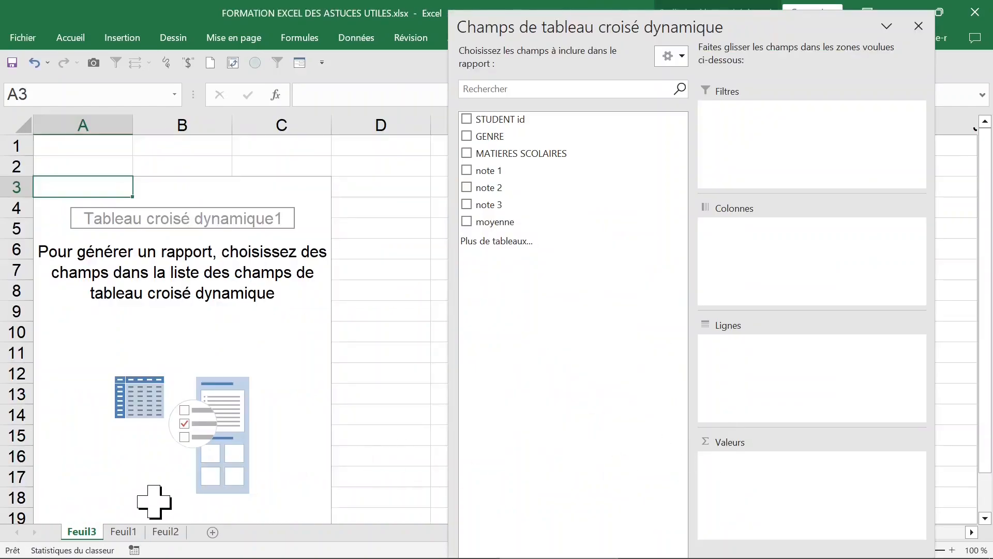
double_click(83, 532)
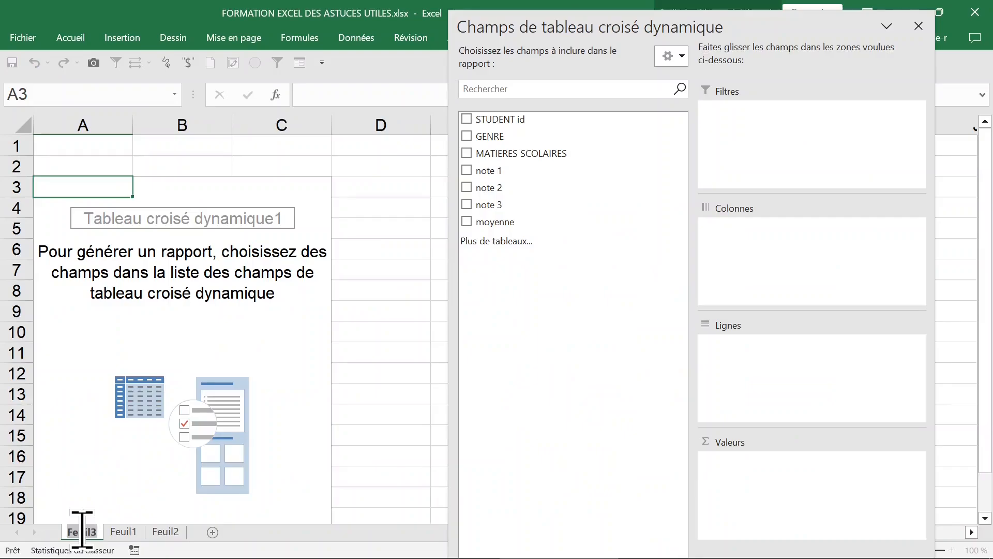
text(tcd1)
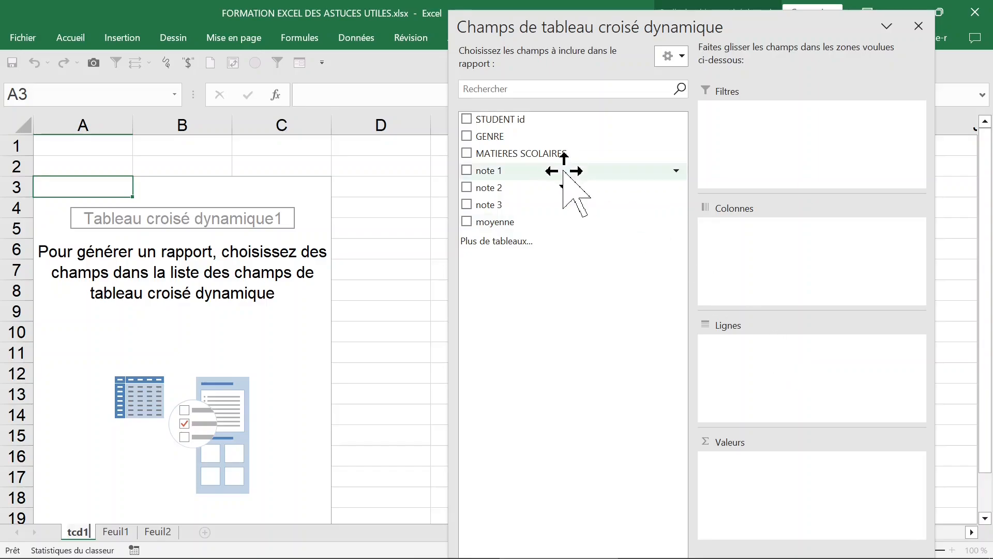
- Add MATIERES SCOLAIRES as pivot rows and the sums of note 1, note 2 and note 3 as values, then close the field list
click(467, 154)
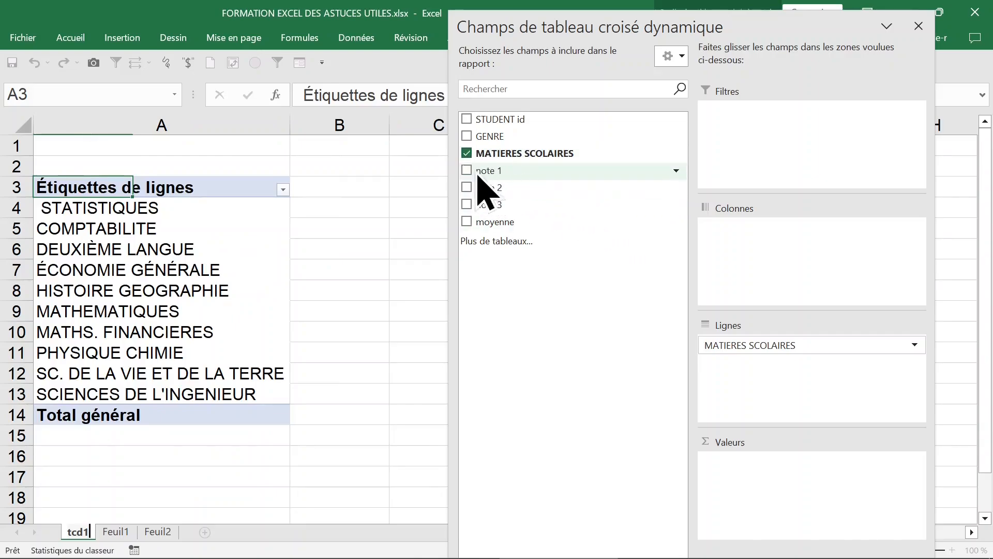
click(467, 171)
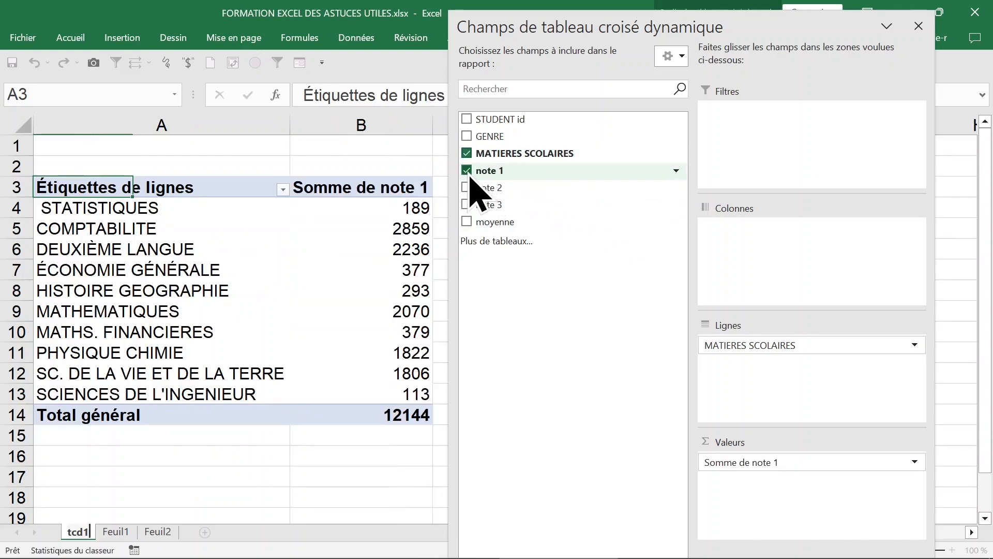
click(466, 187)
click(467, 205)
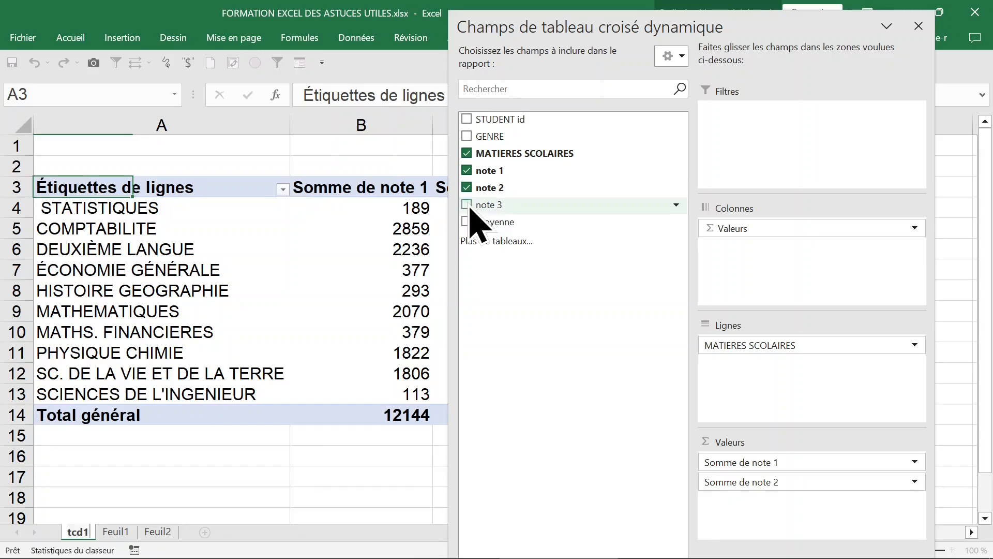
click(919, 26)
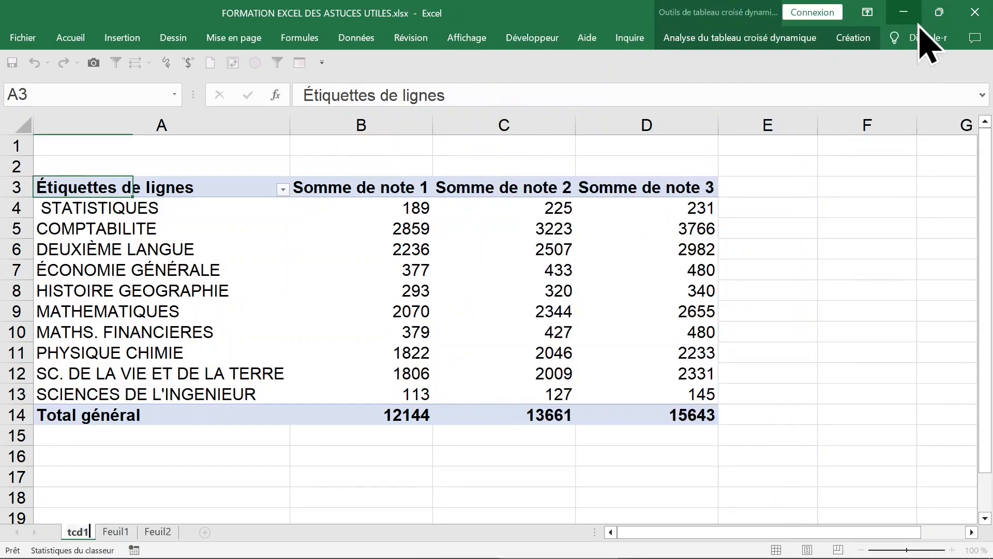
click(377, 188)
click(397, 228)
click(388, 188)
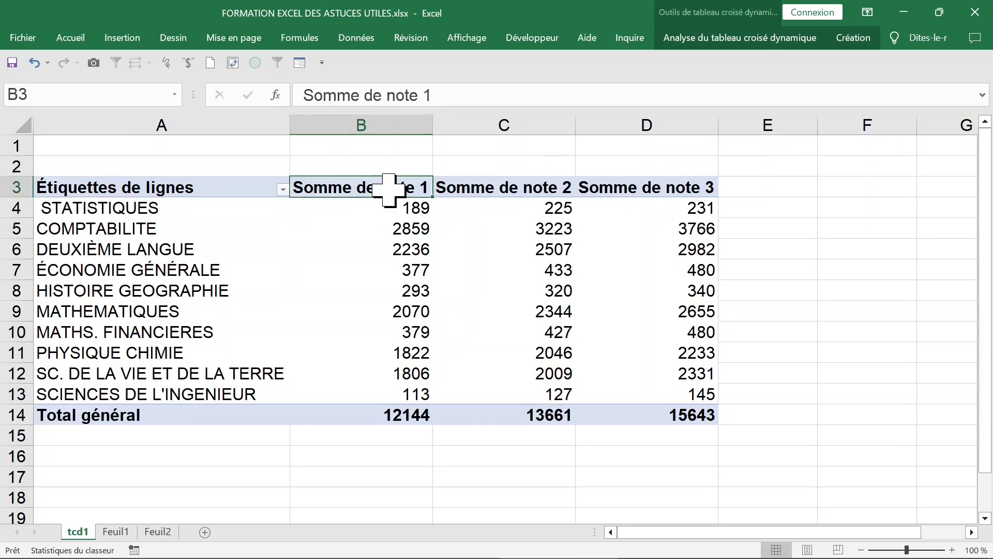
click(396, 206)
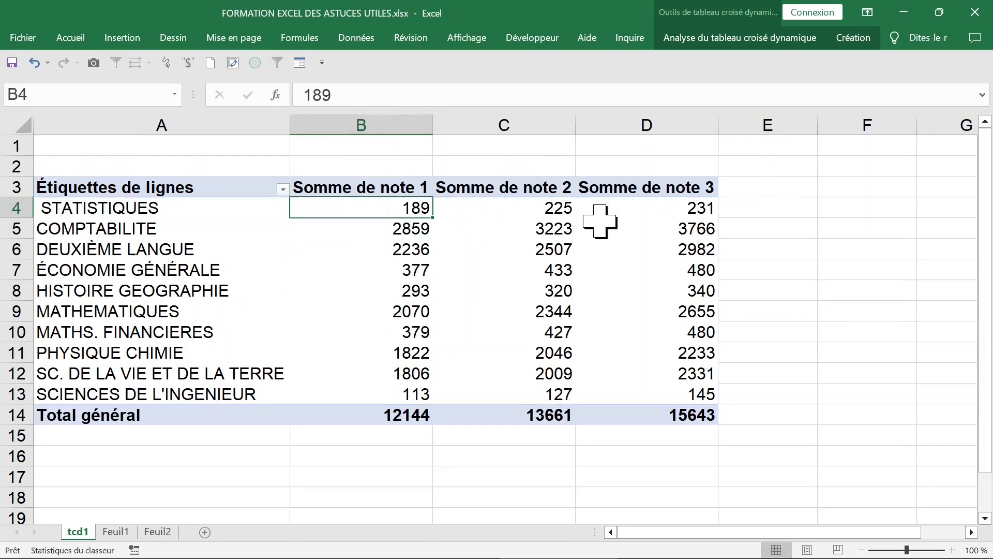
- Change the summary calculation of the note 1 value field to Max
click(384, 188)
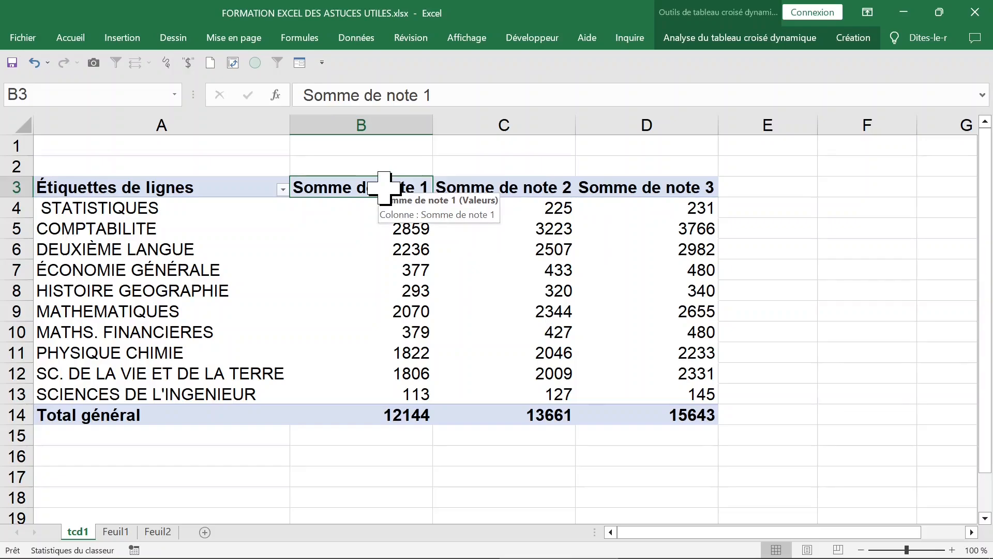
double_click(385, 188)
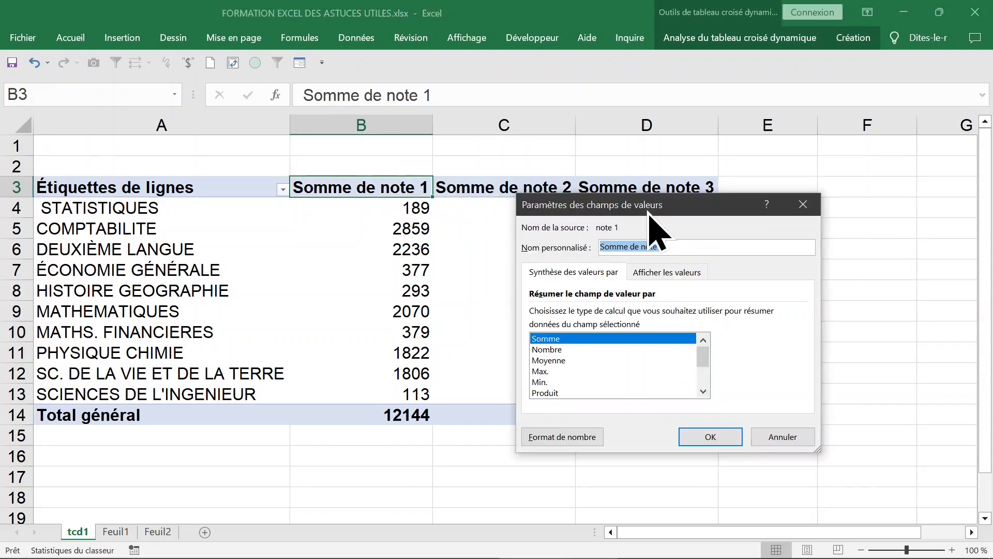
click(574, 371)
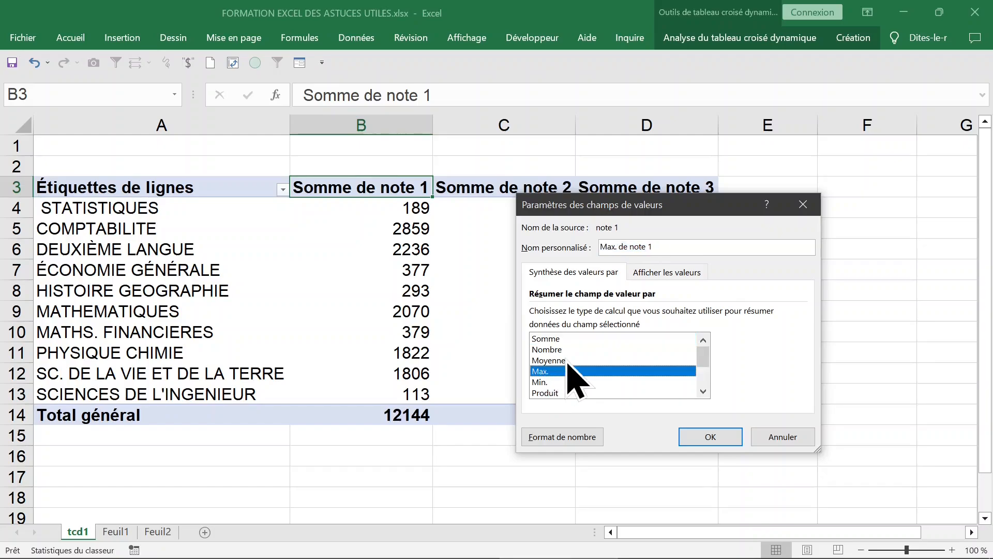
click(710, 438)
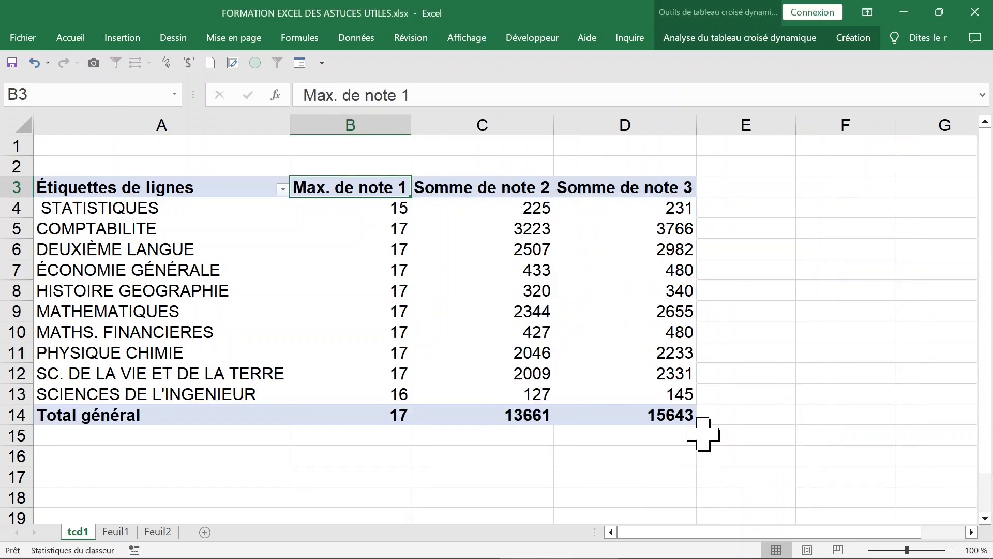
click(504, 188)
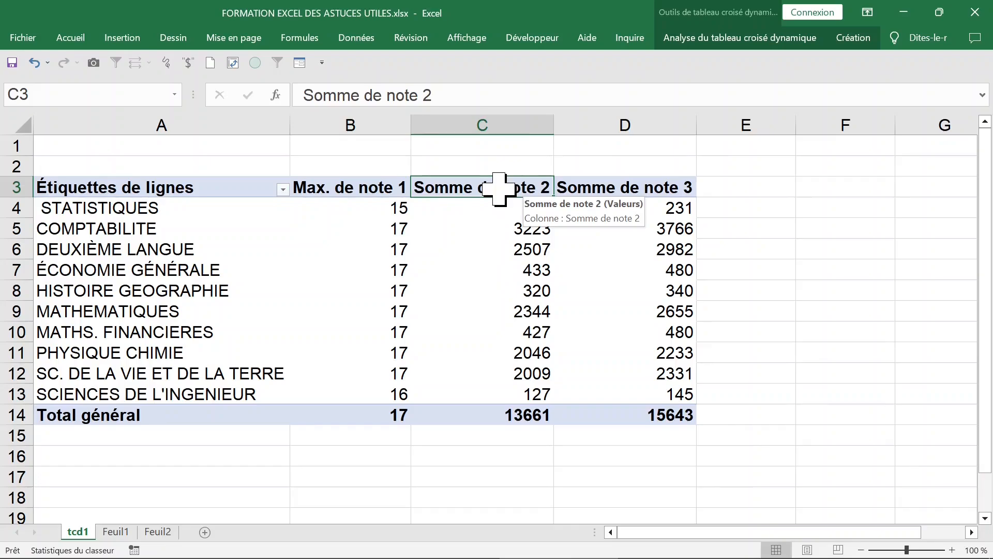
double_click(499, 189)
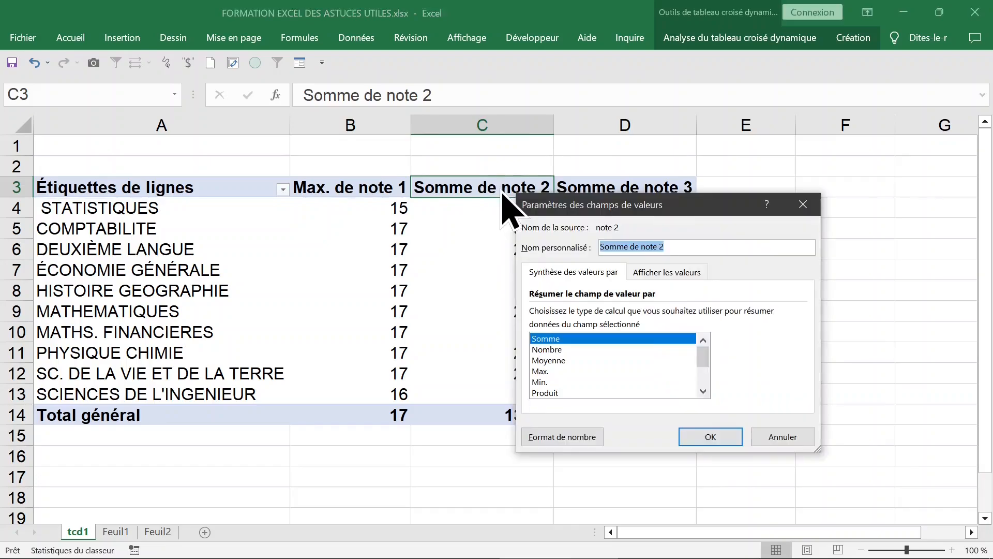
click(543, 371)
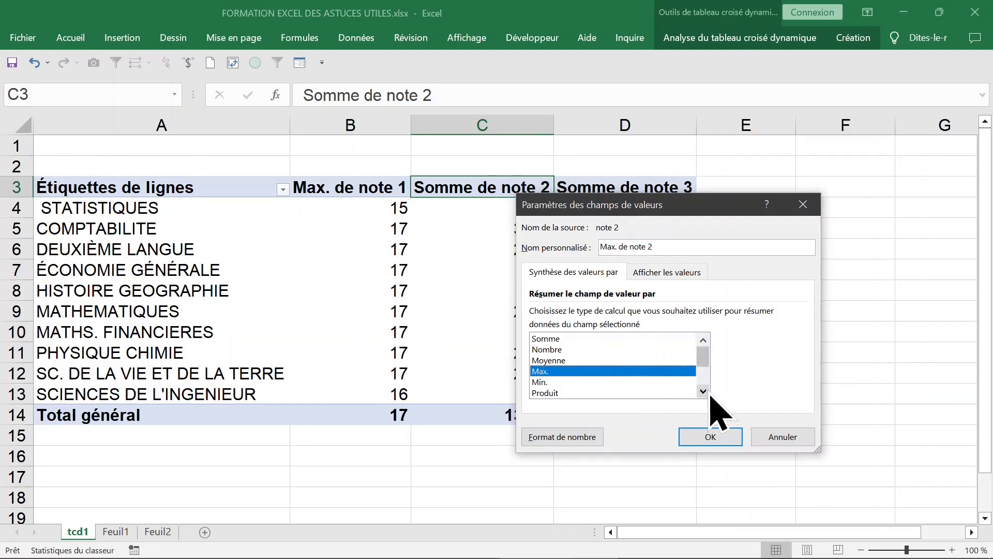
click(782, 437)
- Summarise the note 2 values in the pivot table by Max. instead of by sum
click(497, 226)
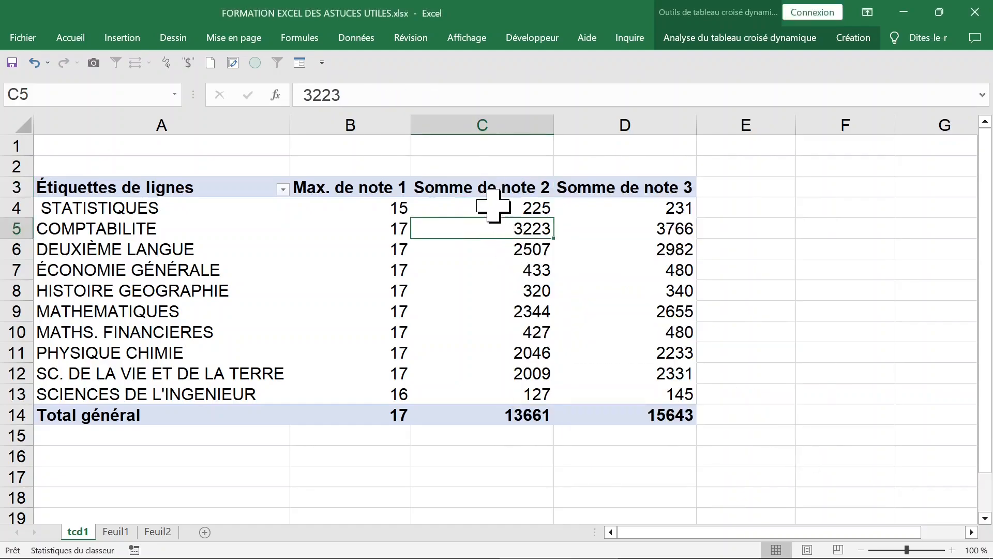
click(489, 207)
drag(489, 206, 483, 401)
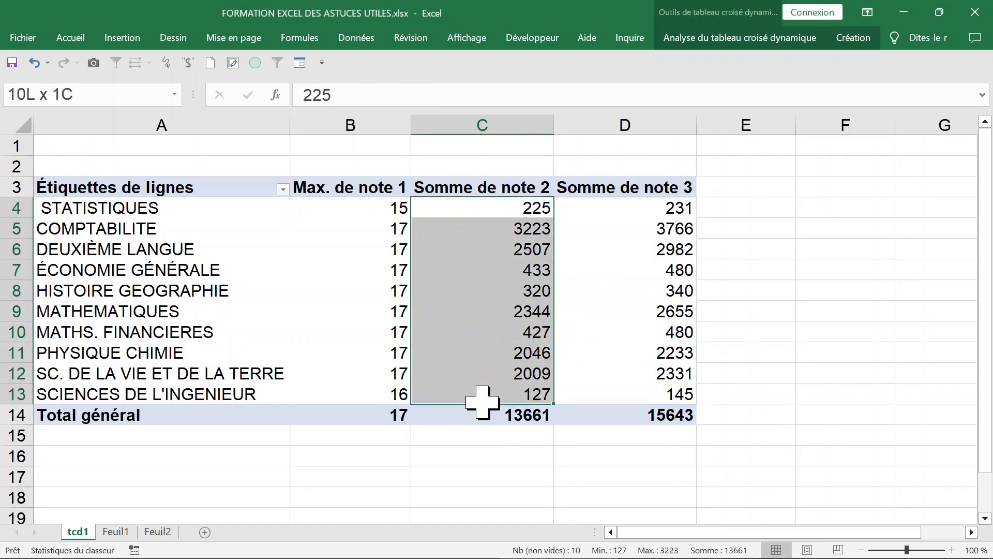
click(483, 248)
drag(481, 207, 484, 367)
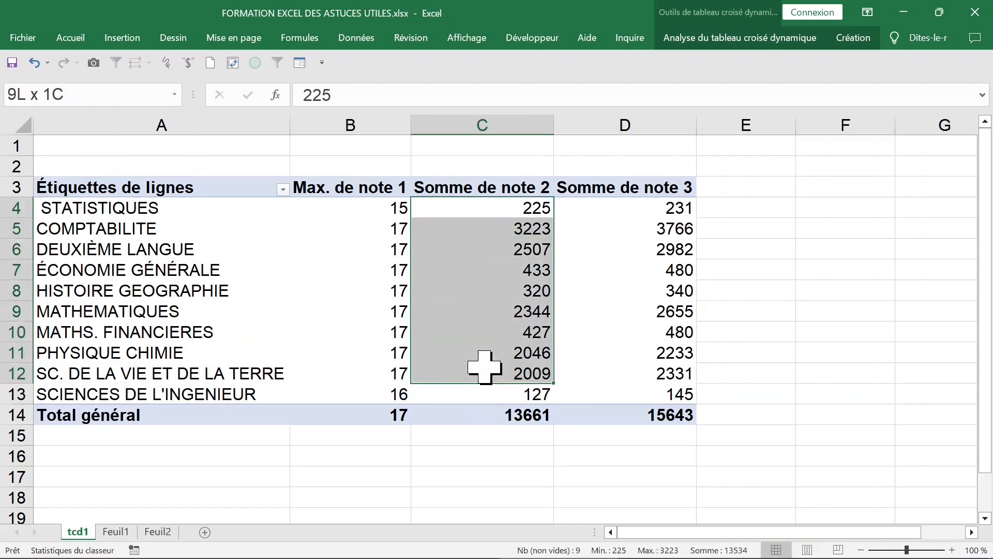
click(473, 247)
right_click(471, 242)
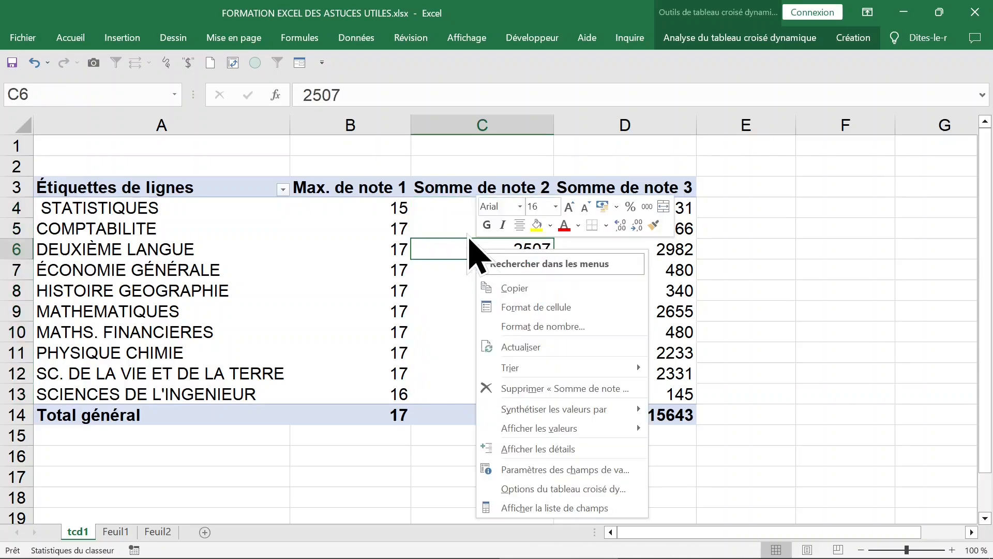
mouse_move(494, 412)
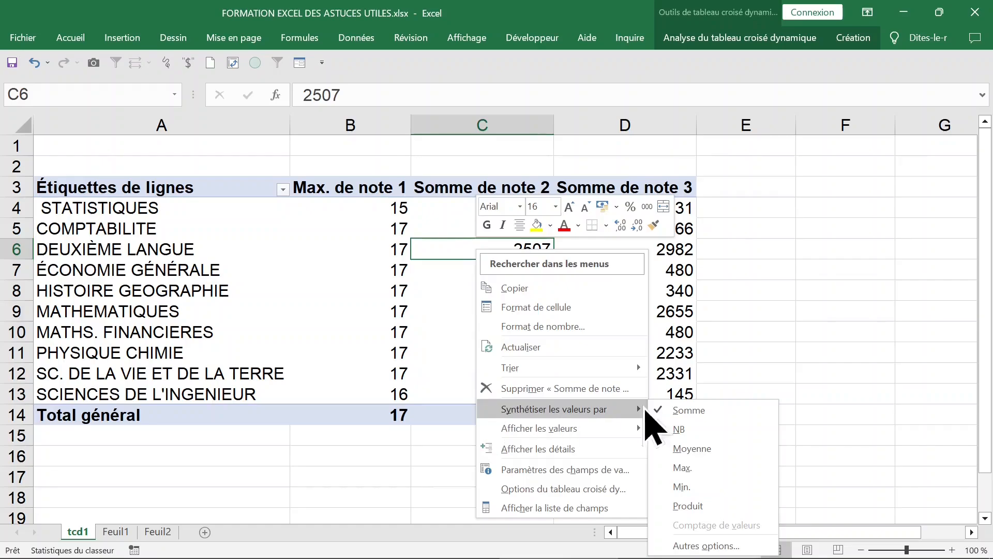
click(682, 468)
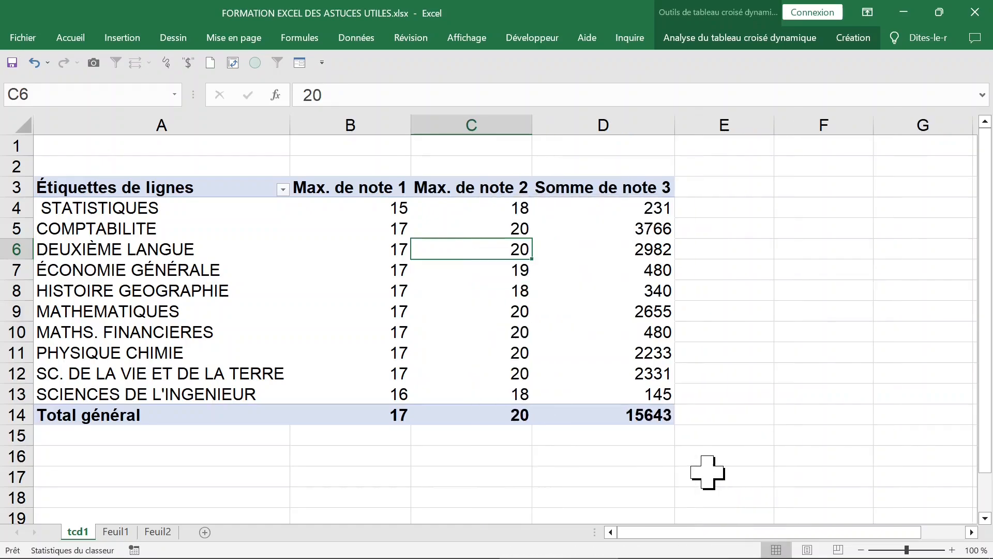
- Summarise the note 3 values in the pivot table by Max. instead of by sum
click(640, 209)
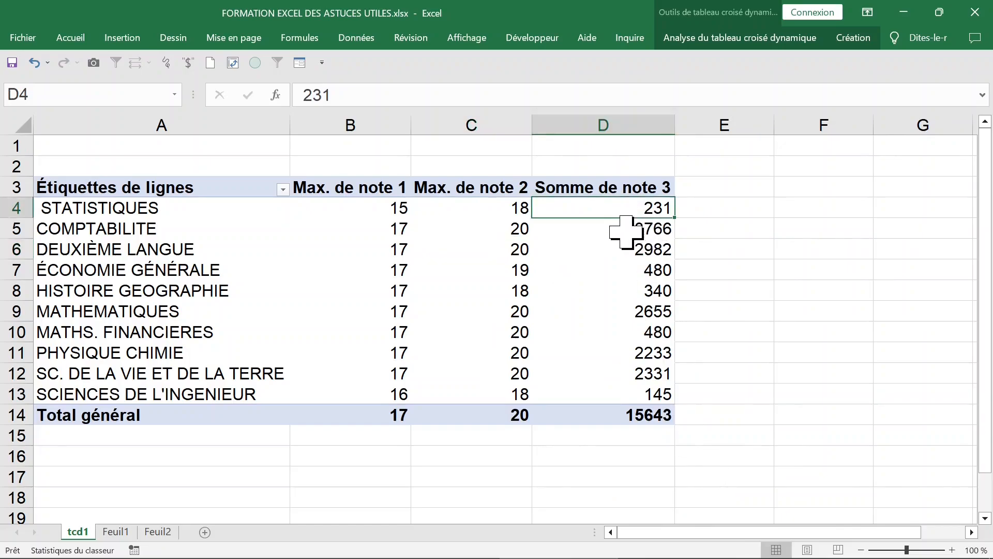
click(595, 231)
right_click(593, 235)
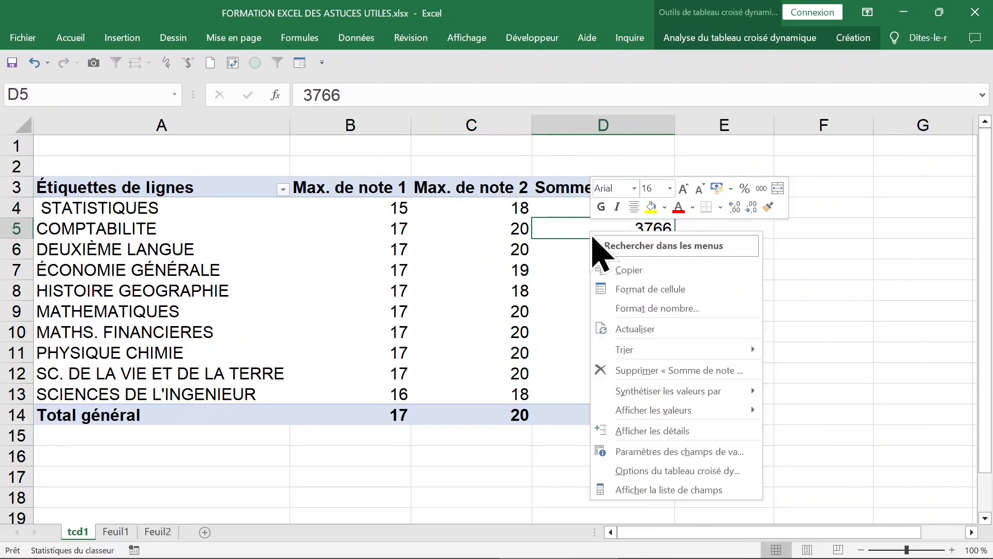
mouse_move(649, 397)
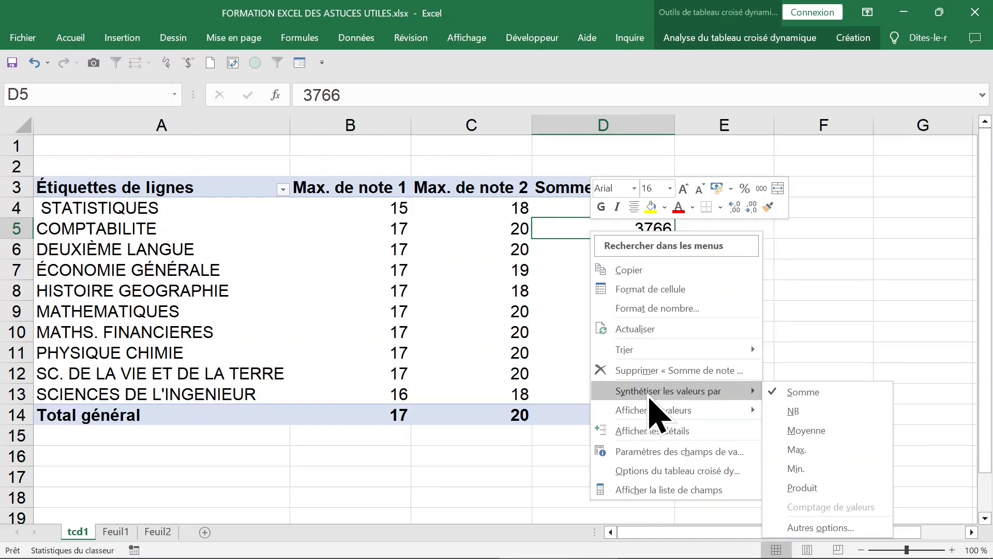
click(826, 451)
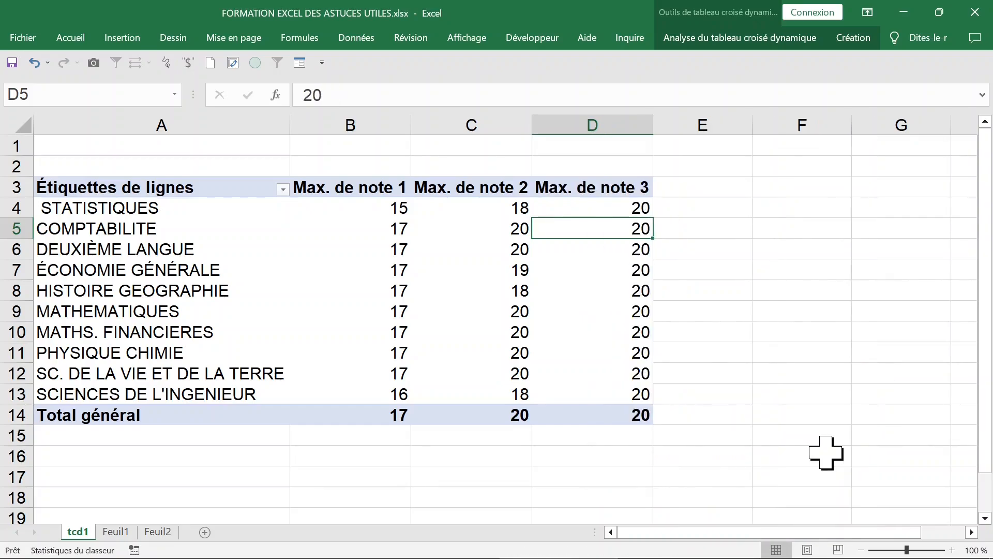
- Examine the maximum values of note 1 and note 2 for the school subjects in the pivot table
click(511, 233)
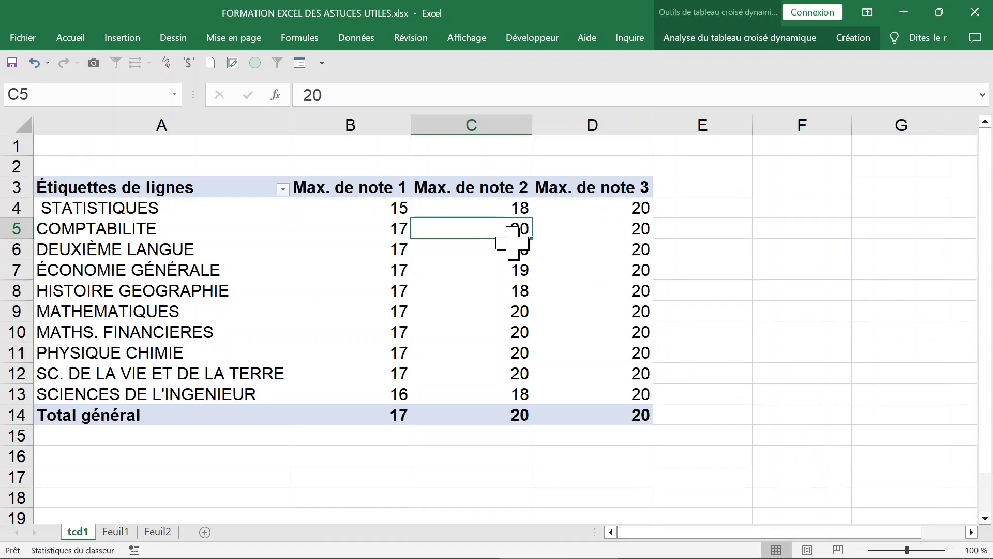
click(510, 288)
click(509, 336)
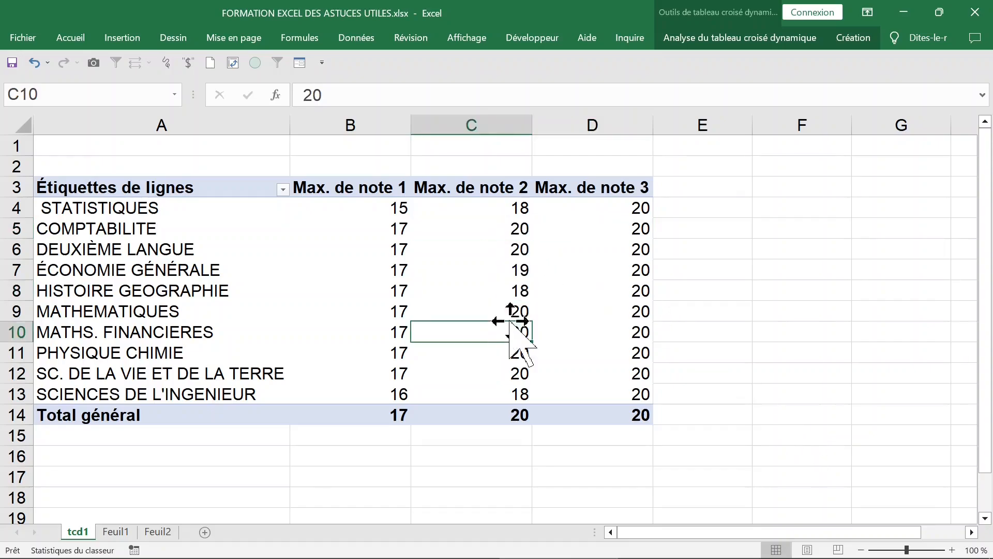
click(375, 213)
drag(492, 215, 494, 391)
click(461, 211)
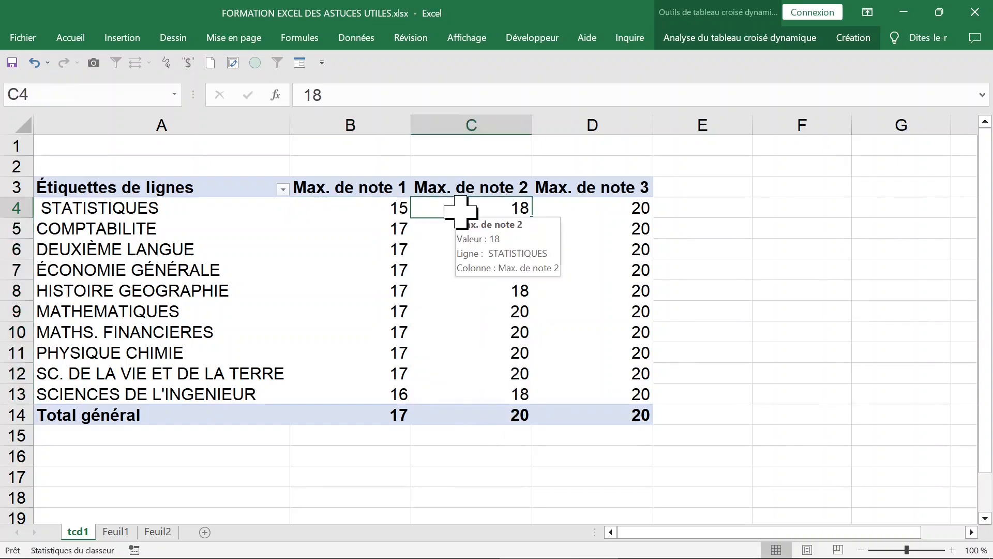
right_click(460, 211)
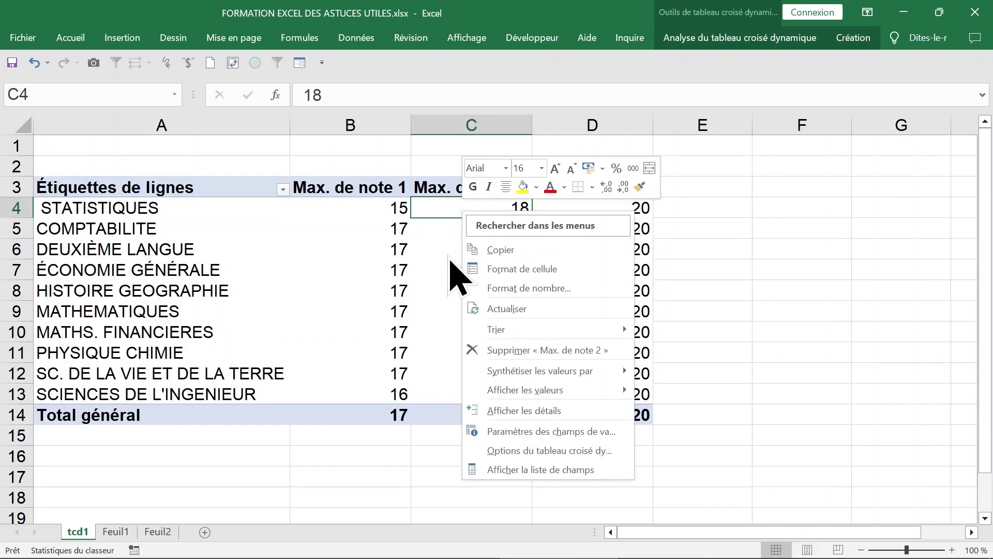
key(Escape)
click(465, 249)
click(483, 193)
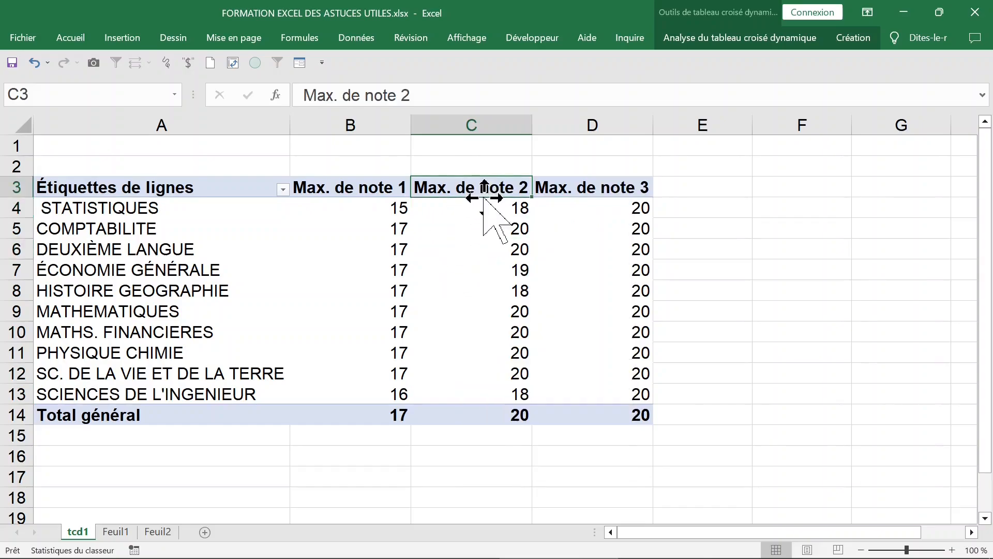
click(483, 124)
click(478, 192)
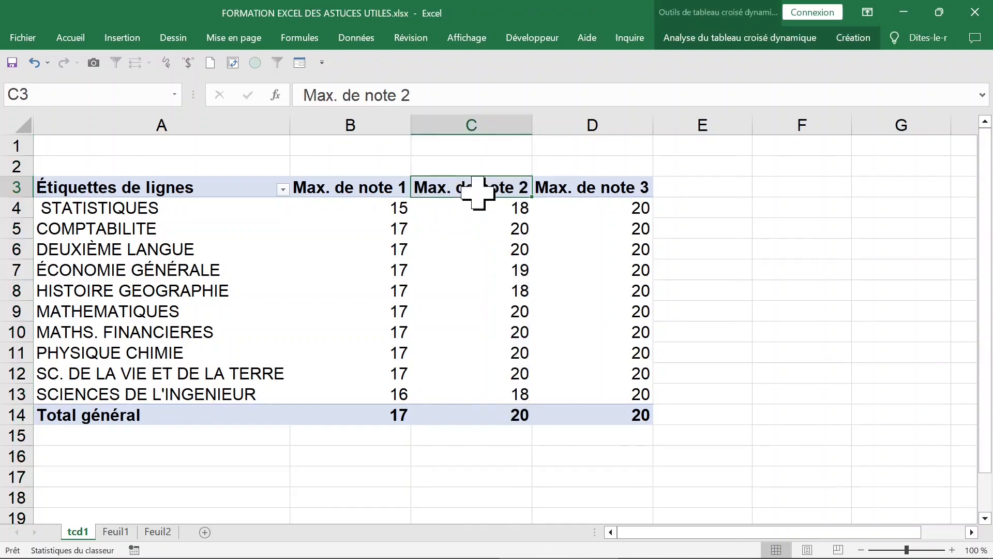
click(483, 121)
- Sort the school subjects by maximum of note 2 from smallest to largest
click(460, 209)
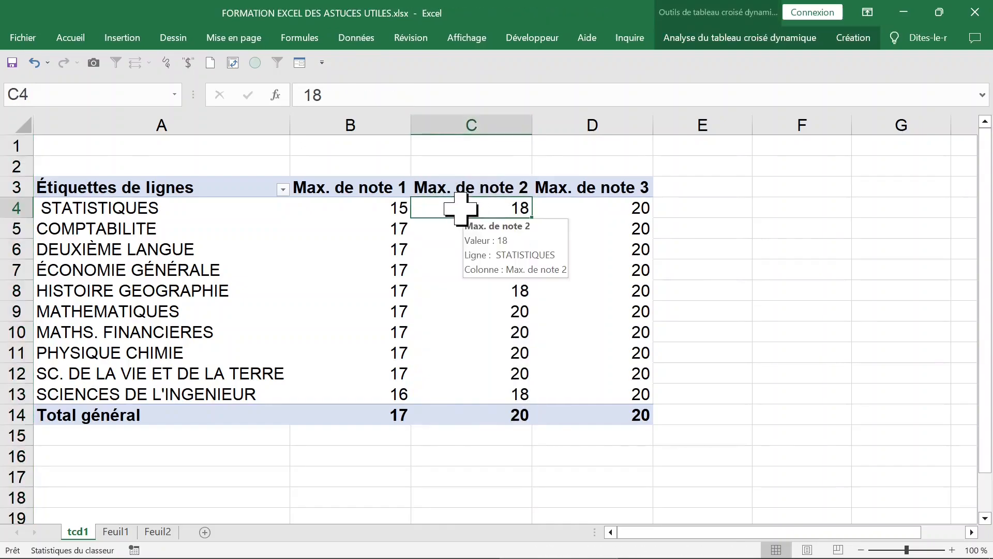
right_click(462, 213)
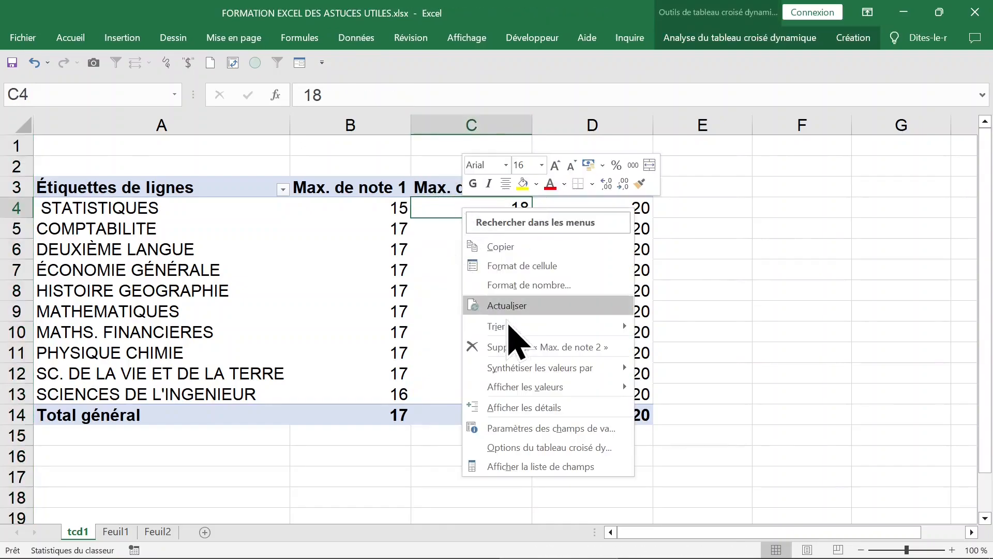
mouse_move(516, 326)
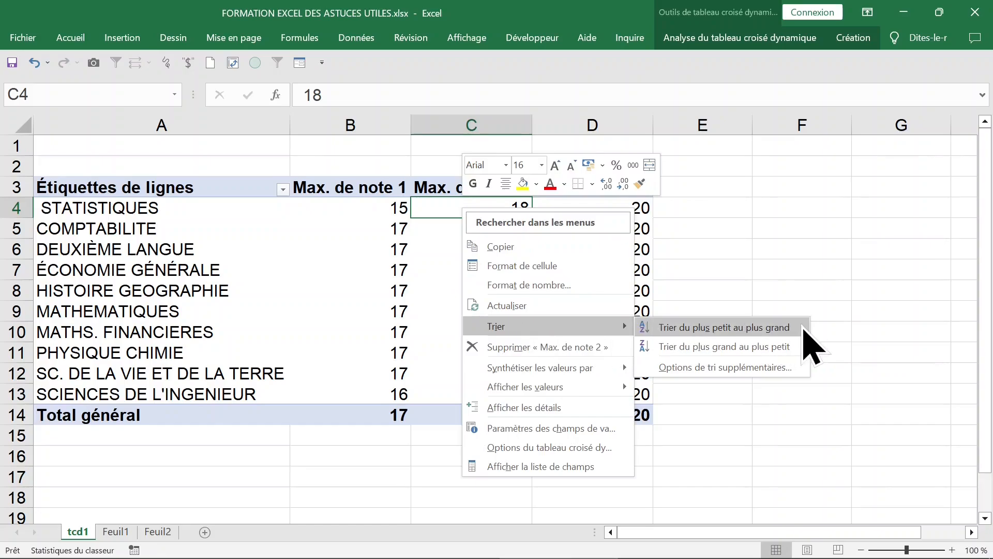
click(724, 327)
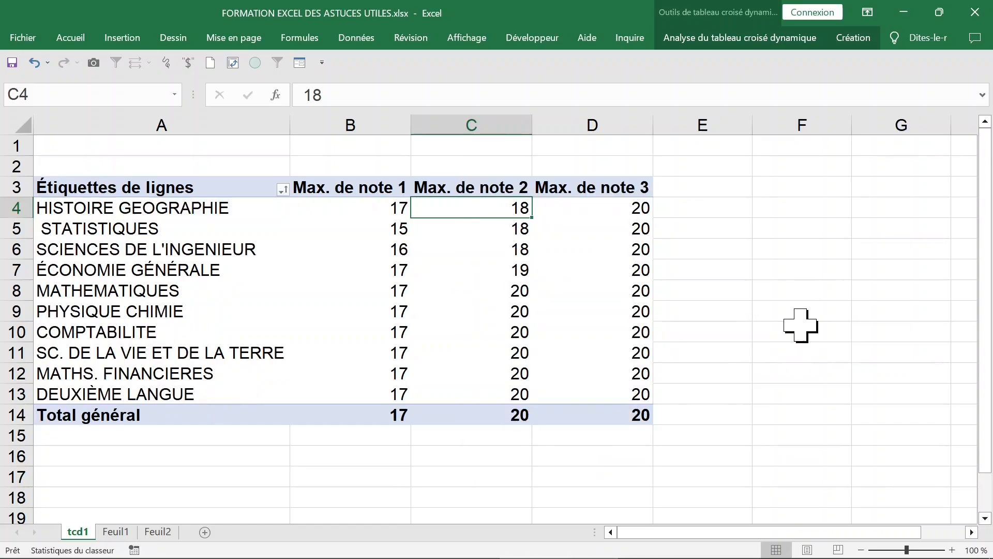
- Sort the school subjects by maximum of note 2 from largest to smallest
right_click(488, 217)
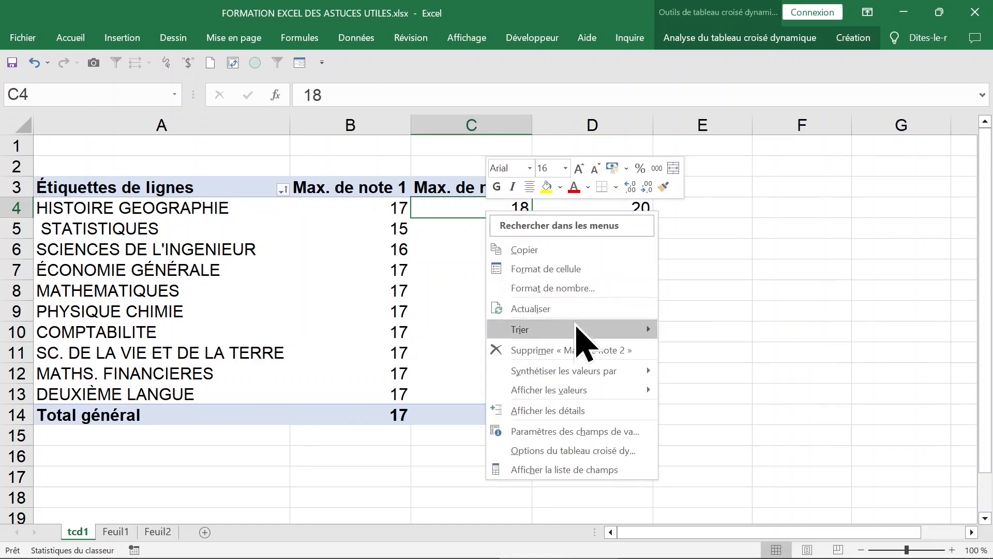
mouse_move(595, 333)
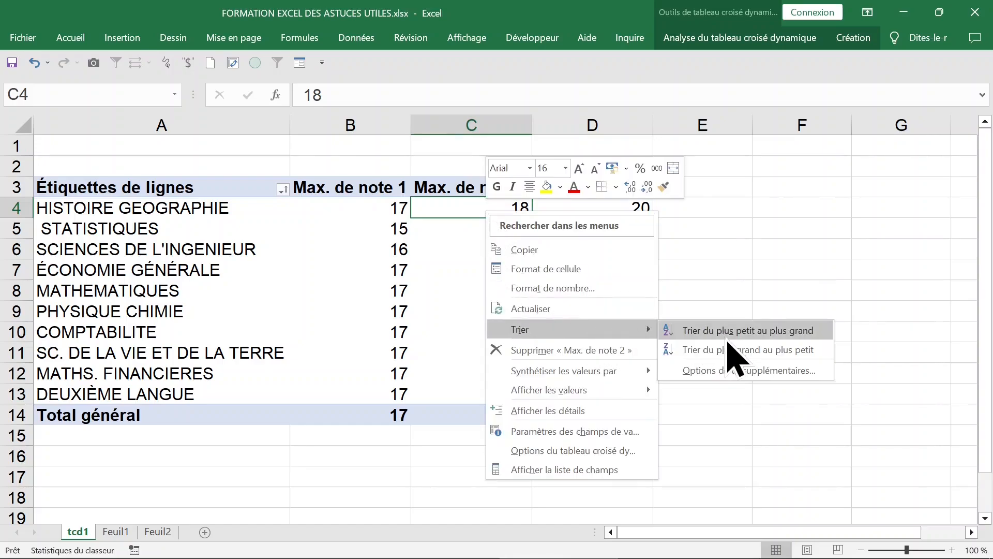
click(758, 355)
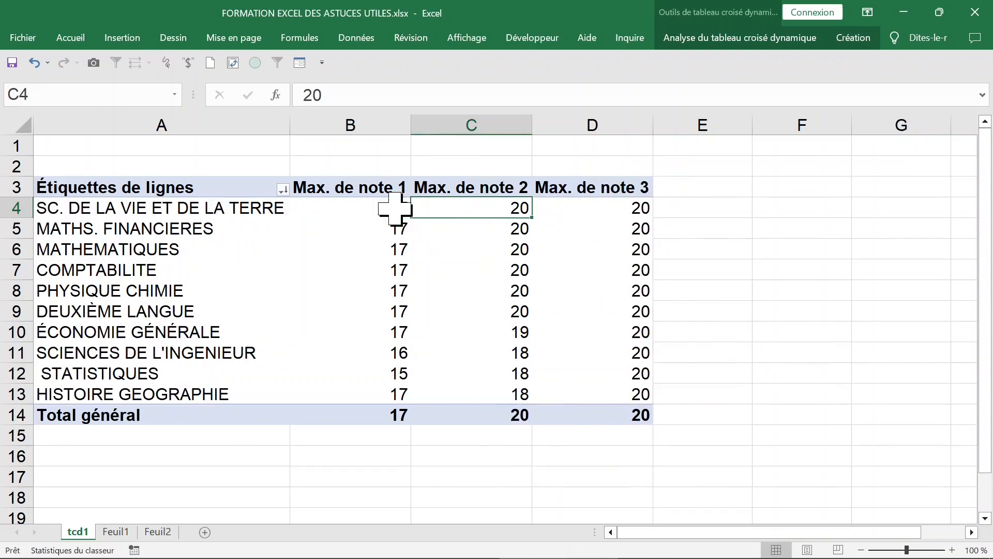
- Review the sorted maximum notes per subject and the student data on sheets Feuil1 and Feuil2
drag(398, 207, 590, 282)
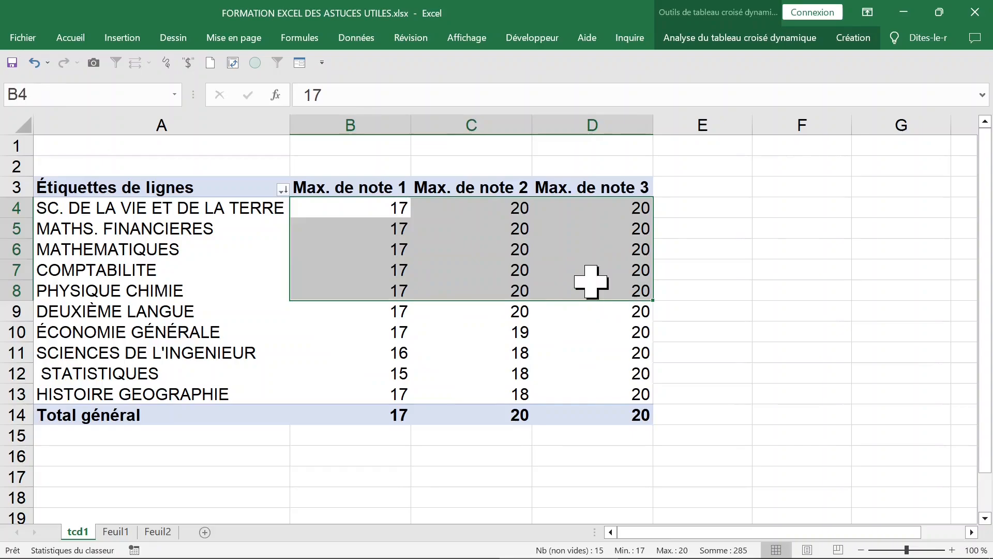
click(216, 207)
click(391, 265)
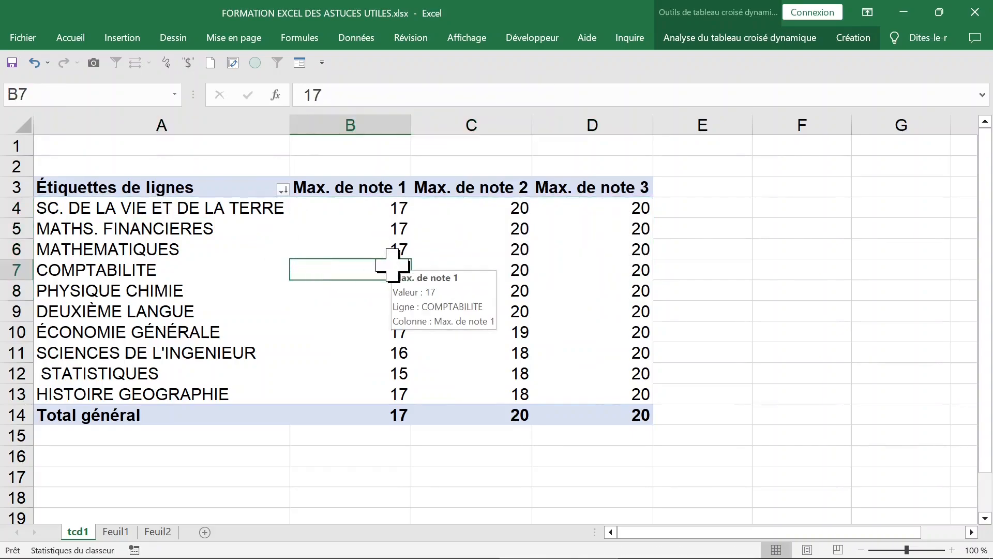
click(321, 230)
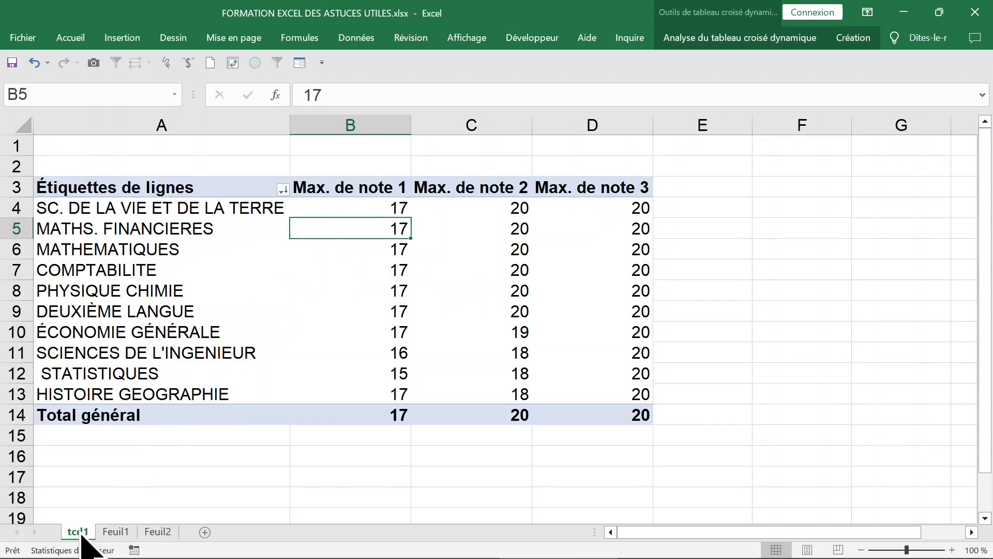
click(115, 532)
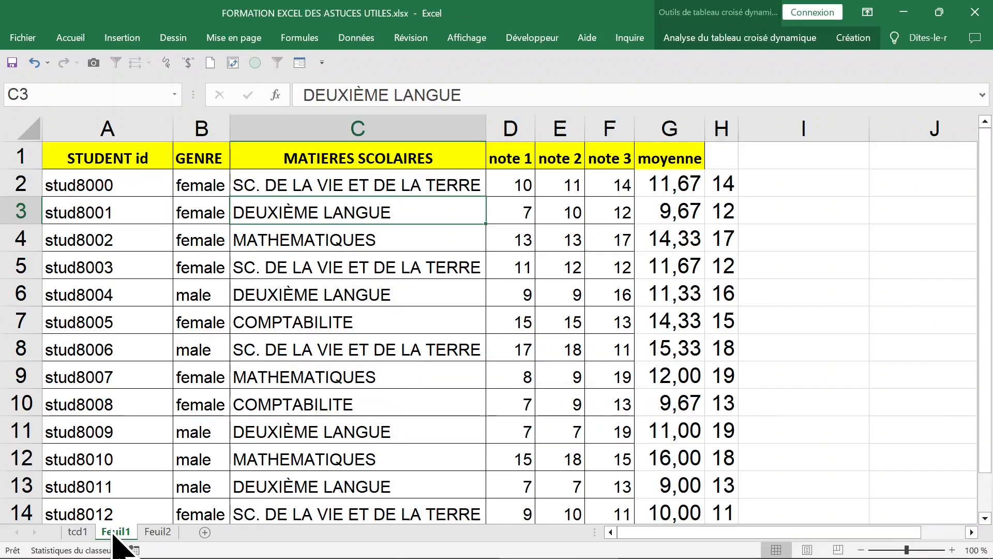
click(157, 532)
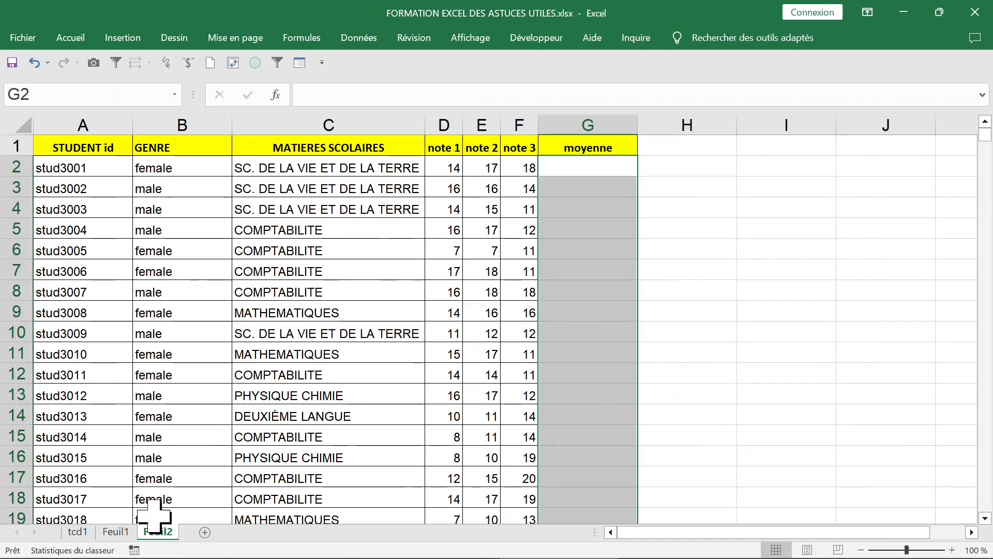
- Copy all student records from row 2 to row 5000, columns A to F, on sheet Feuil2
click(211, 399)
click(74, 170)
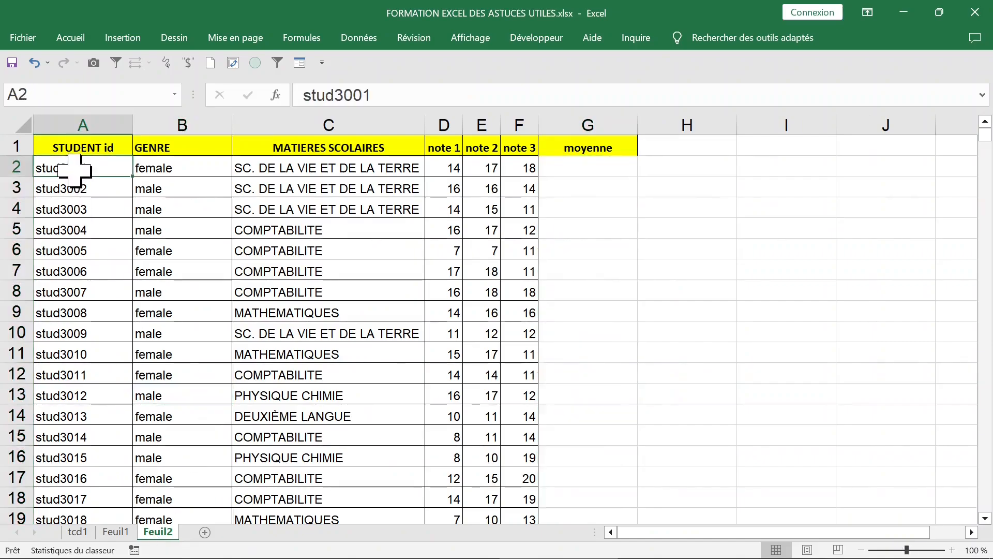
drag(74, 170, 514, 181)
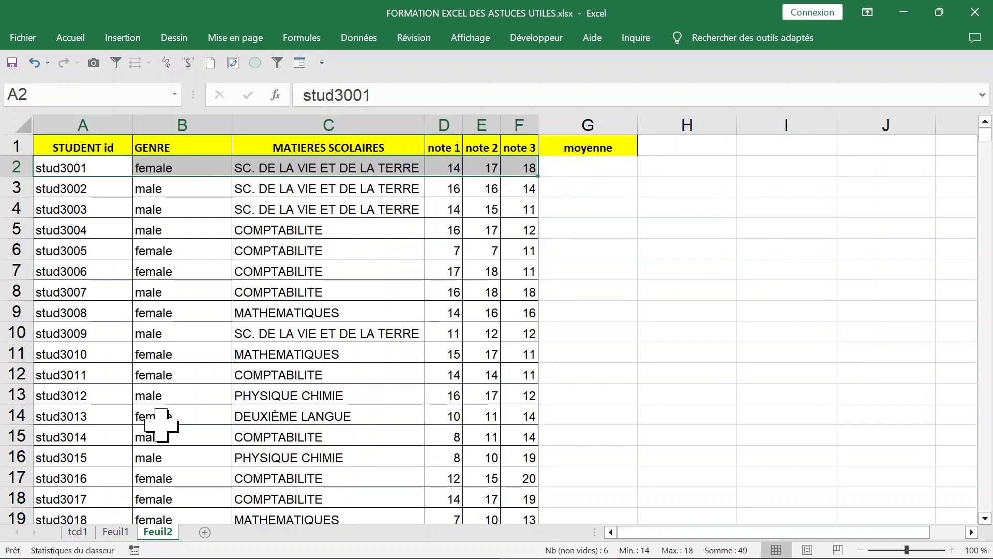
key(ctrl+shift+Down)
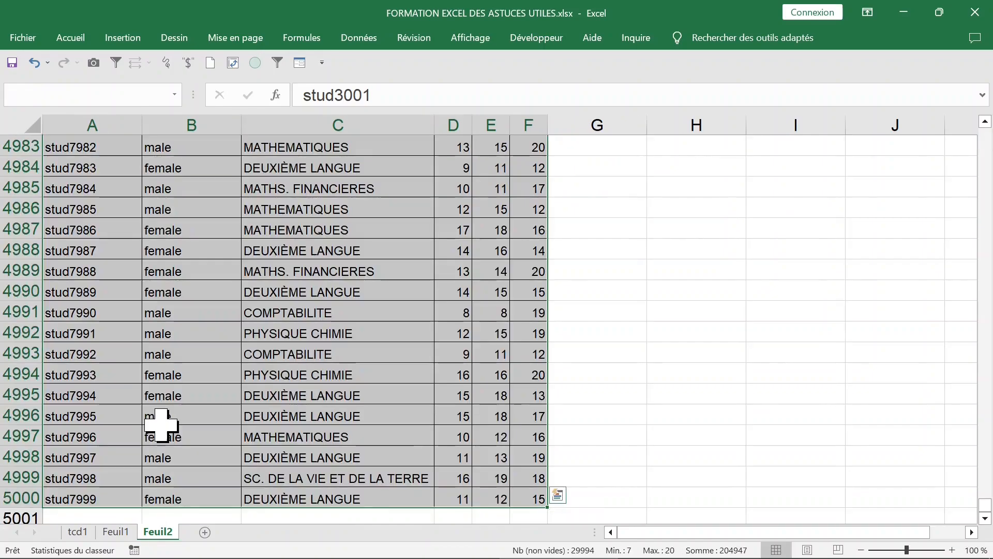
key(ctrl+c)
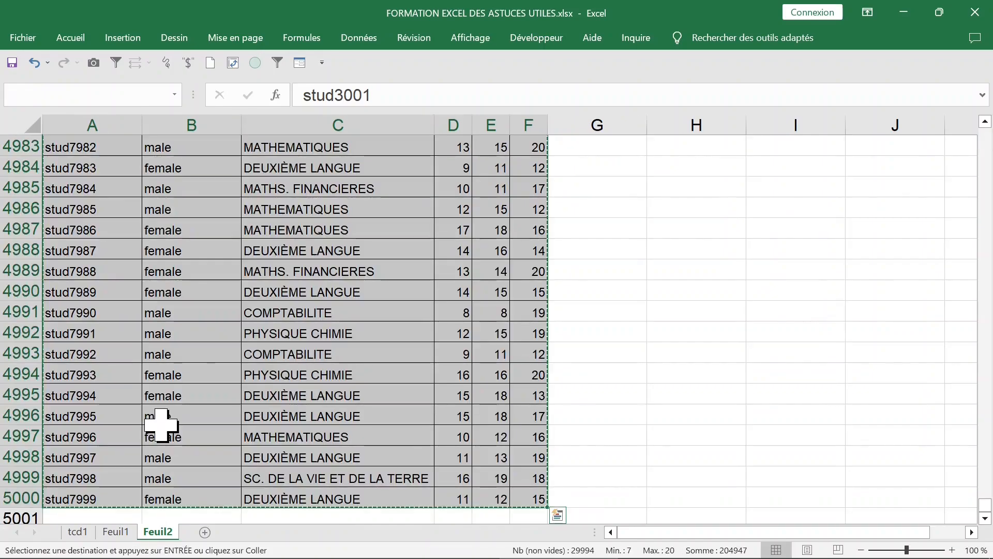
right_click(185, 309)
click(233, 225)
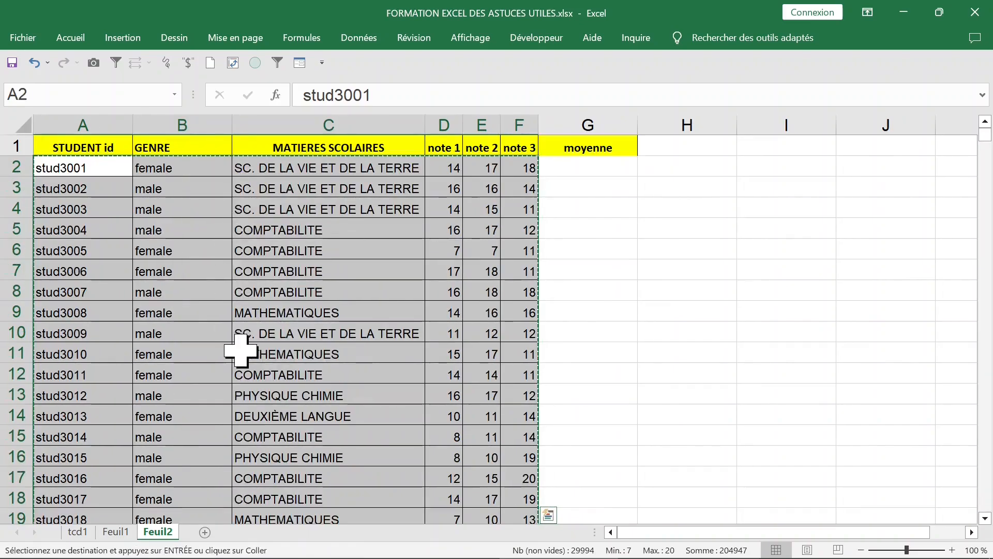
- Paste the copied student records on sheet Feuil1 directly below the last student, starting in cell A1020
click(118, 536)
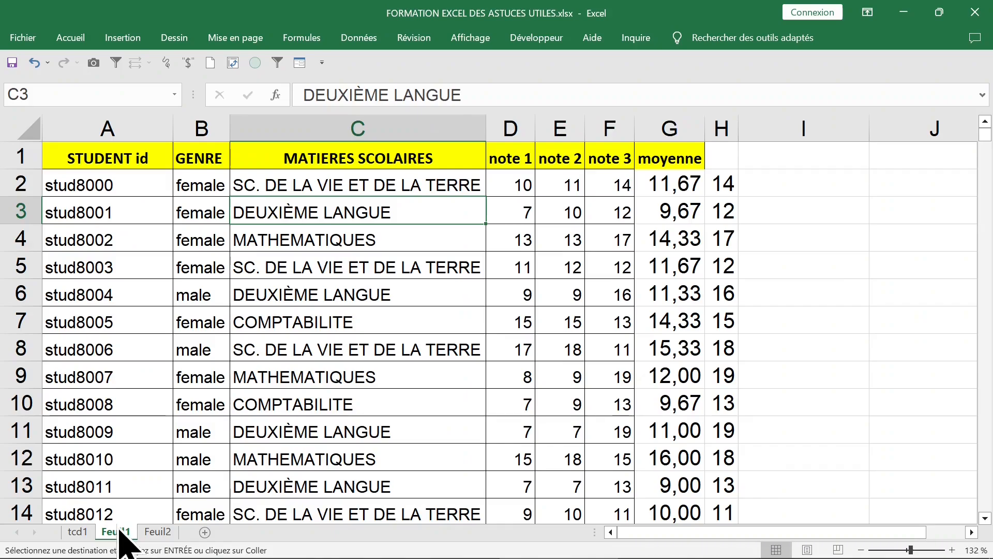
click(117, 399)
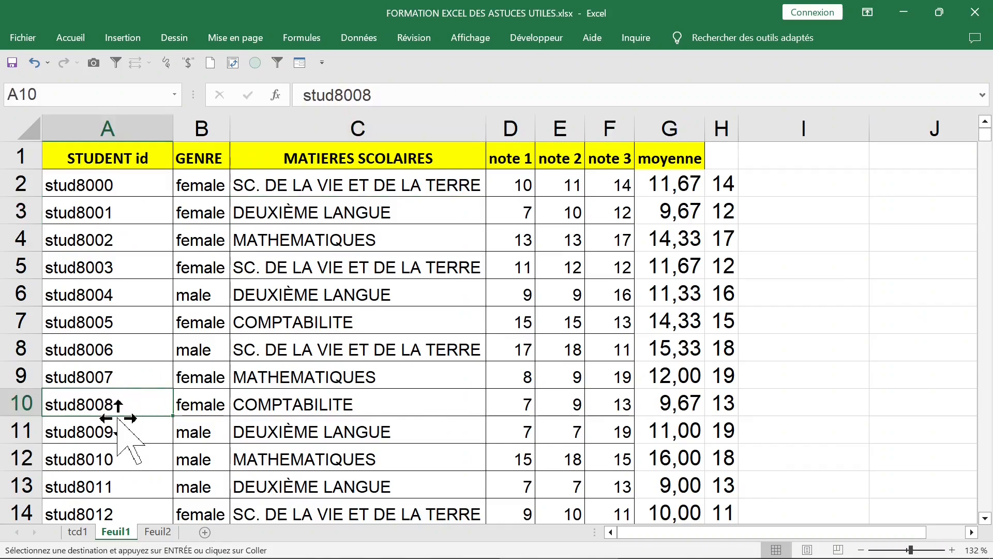
double_click(117, 415)
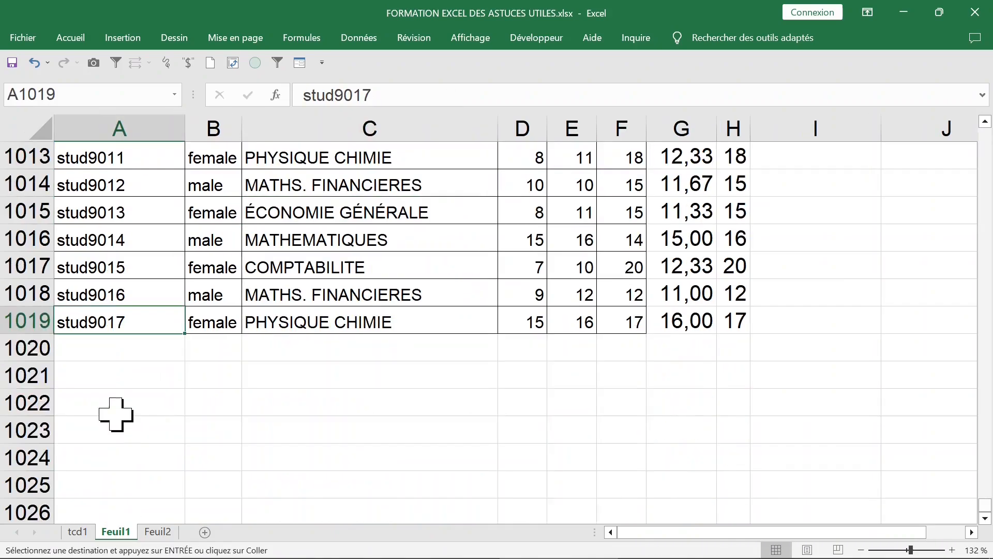
click(112, 346)
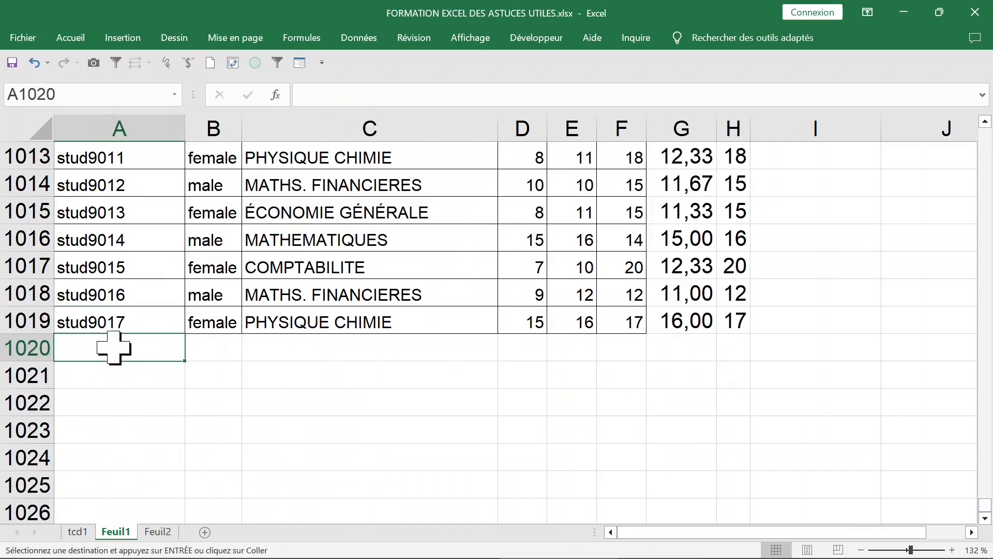
key(ctrl+v)
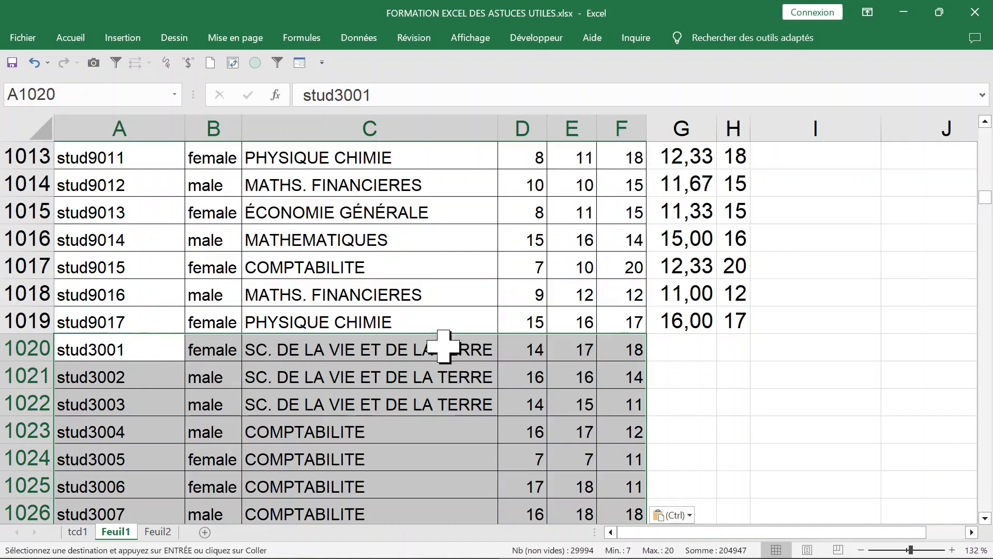
- Extend the MOYENNE and MAX formulas in G1019 and H1019 down to all the newly pasted student rows
click(688, 327)
double_click(722, 335)
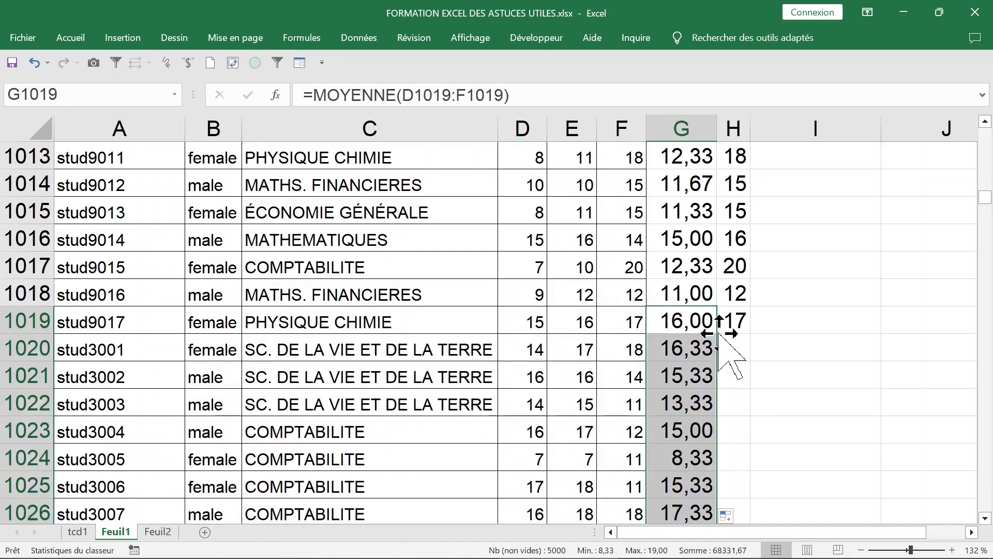
click(745, 324)
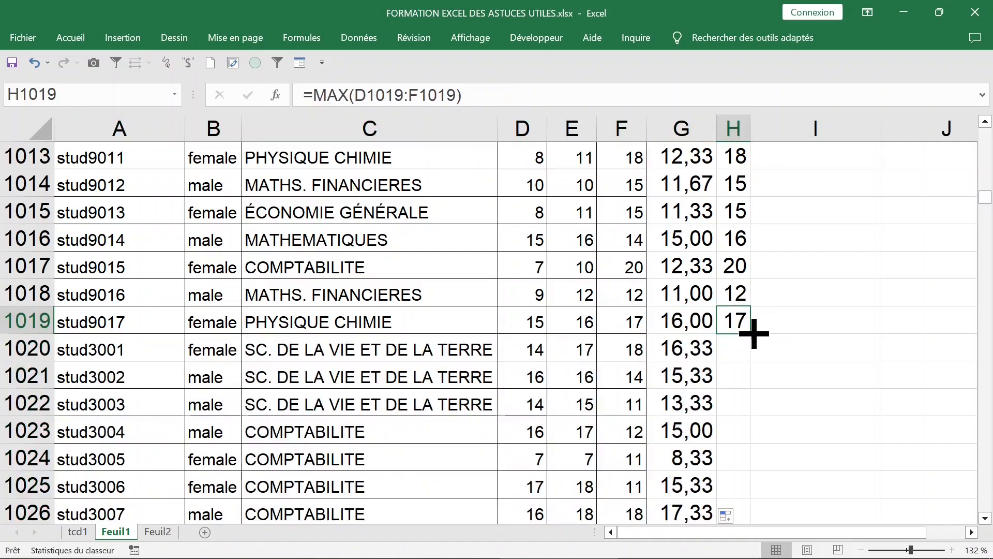
double_click(751, 334)
click(501, 342)
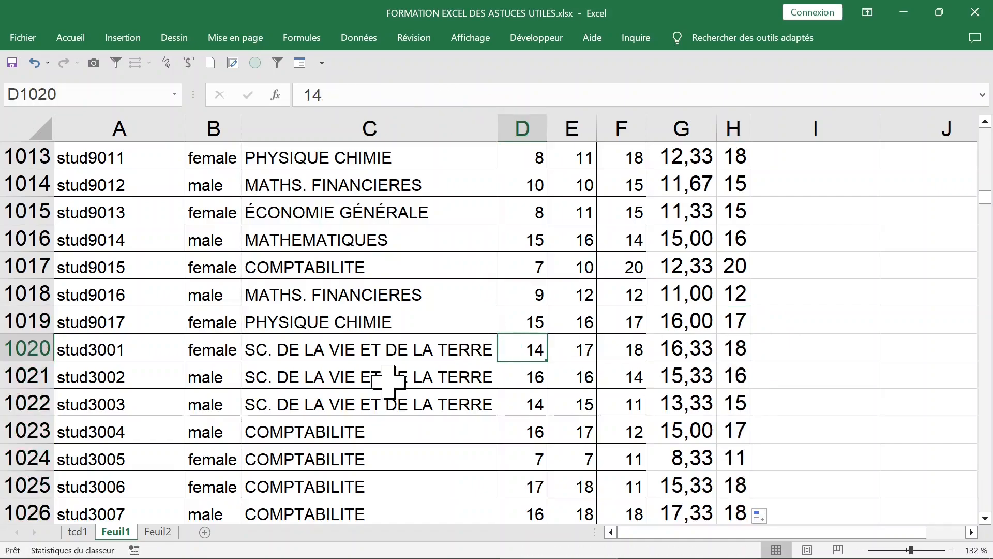
- Return to sheet tcd1 and refresh the pivot table
click(130, 439)
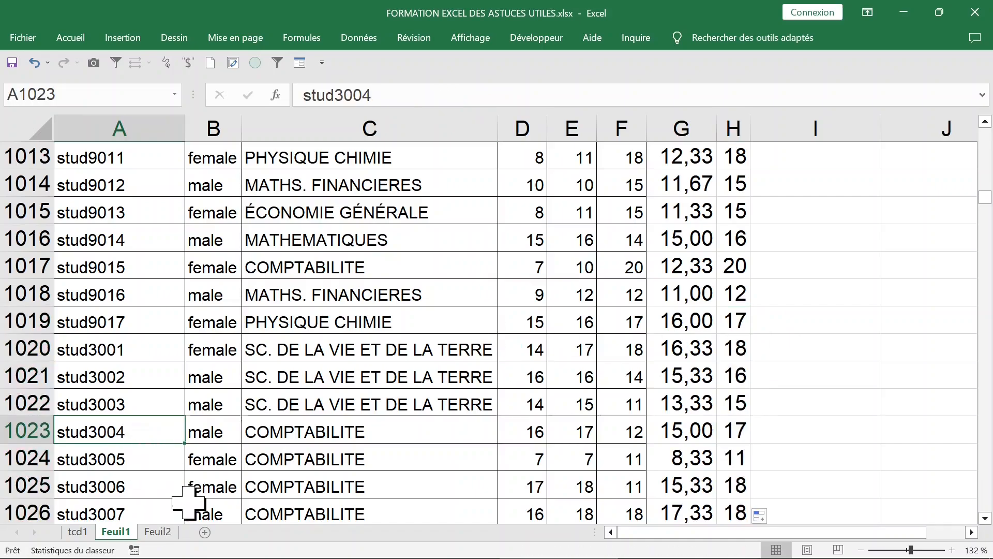
click(158, 531)
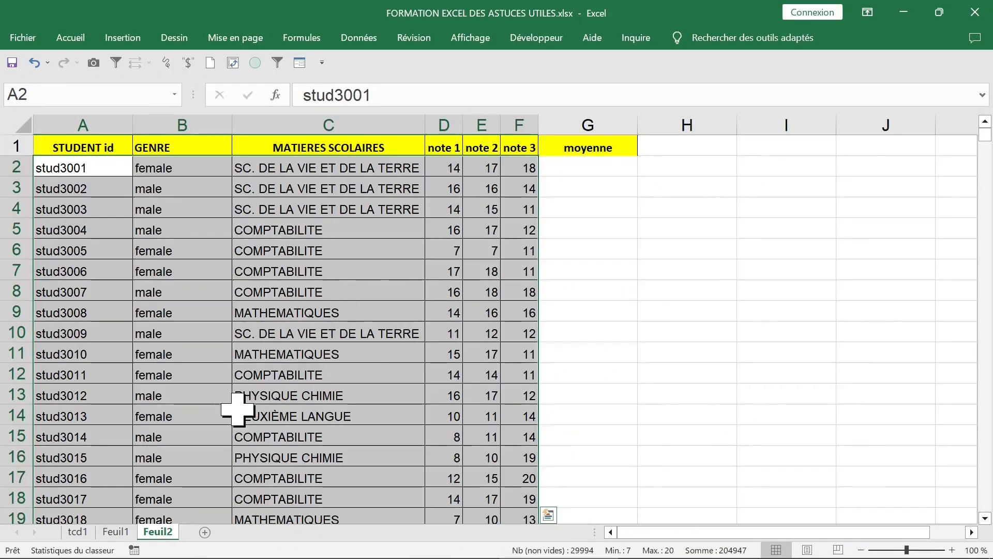
click(78, 531)
click(344, 269)
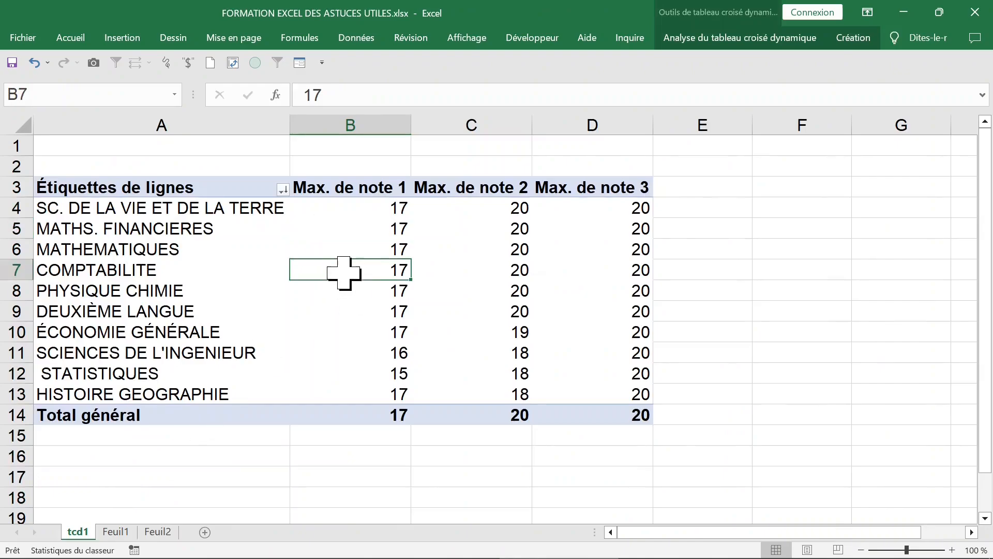
right_click(344, 269)
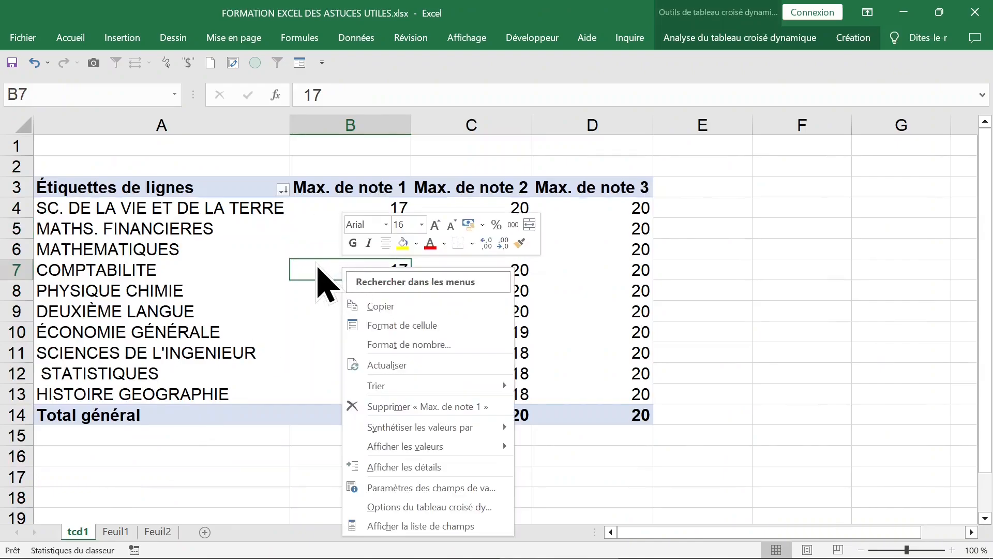
click(380, 363)
click(393, 228)
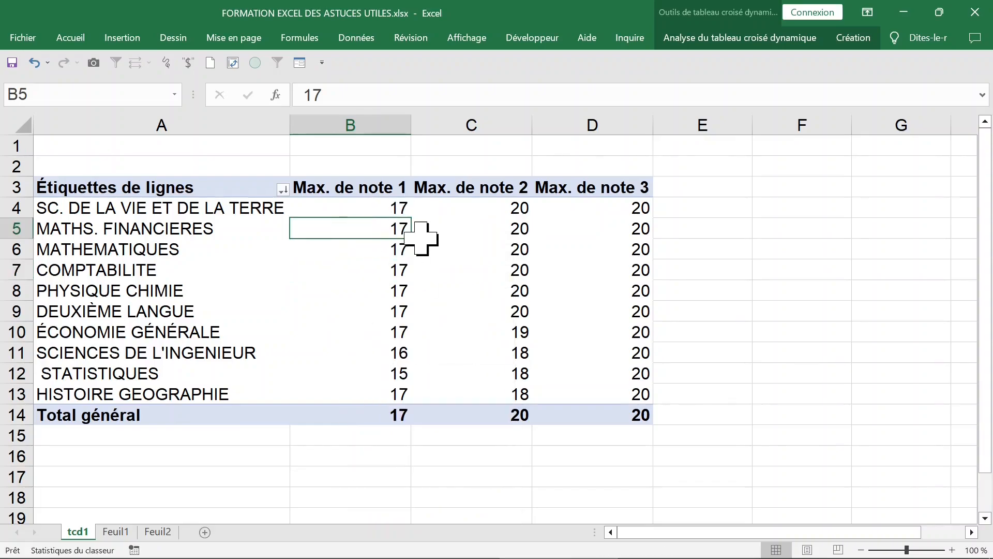
- Change the pivot table's data source to the range Feuil1!$A$1:$F$6018
click(757, 40)
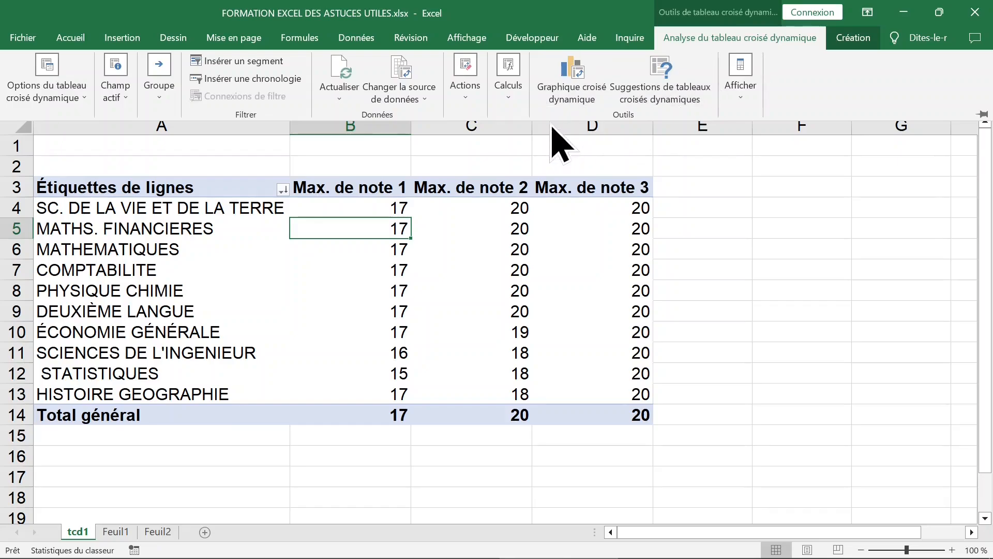
click(429, 98)
click(435, 117)
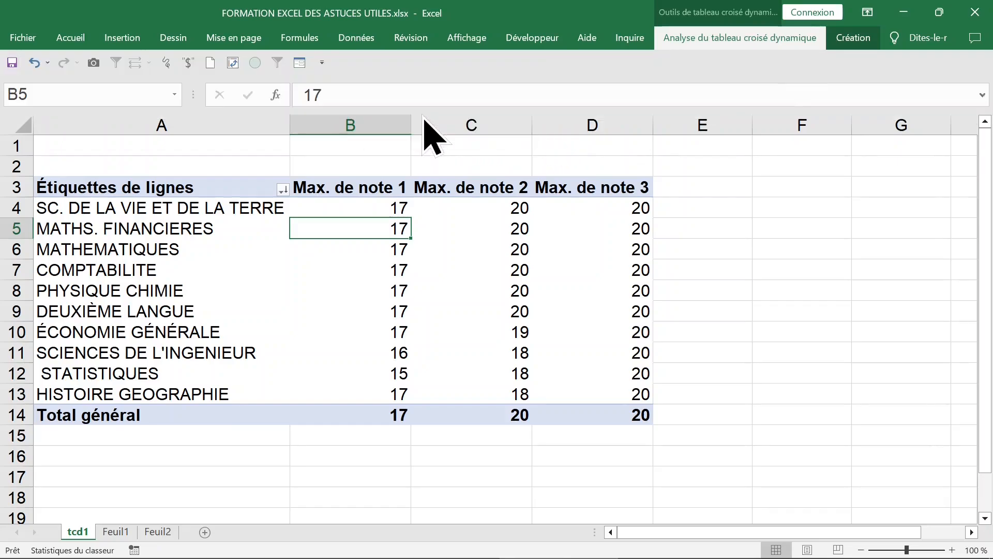
drag(112, 162, 594, 154)
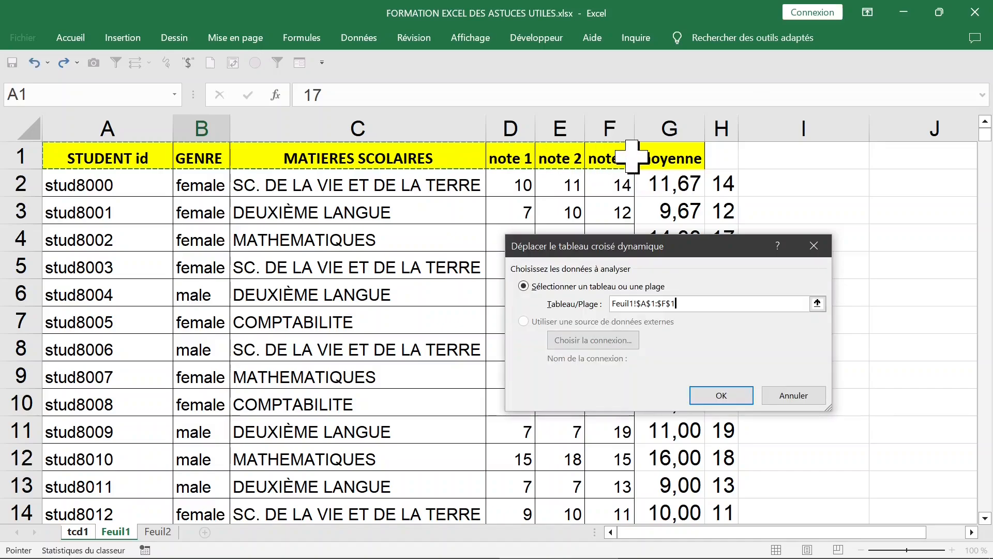
key(ctrl+shift+Down)
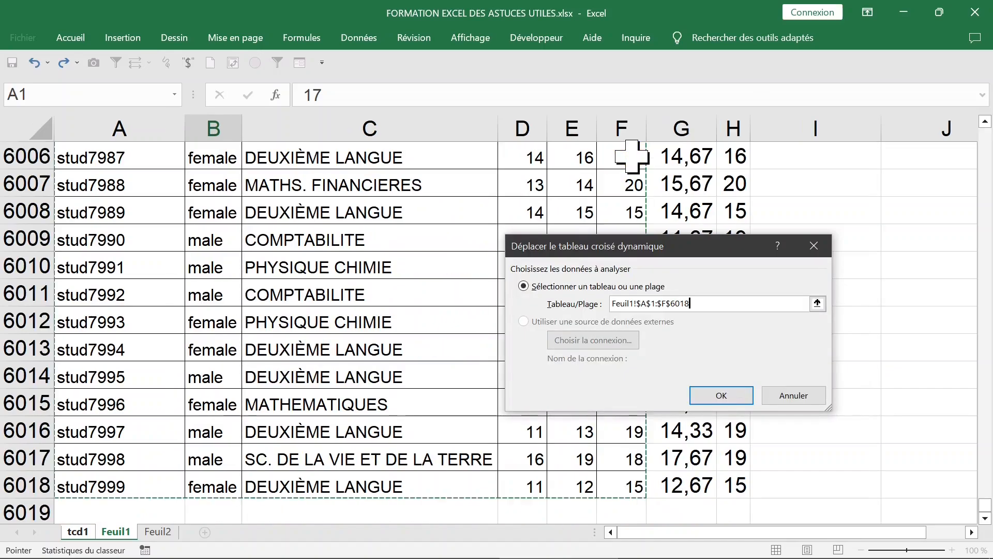
key(Return)
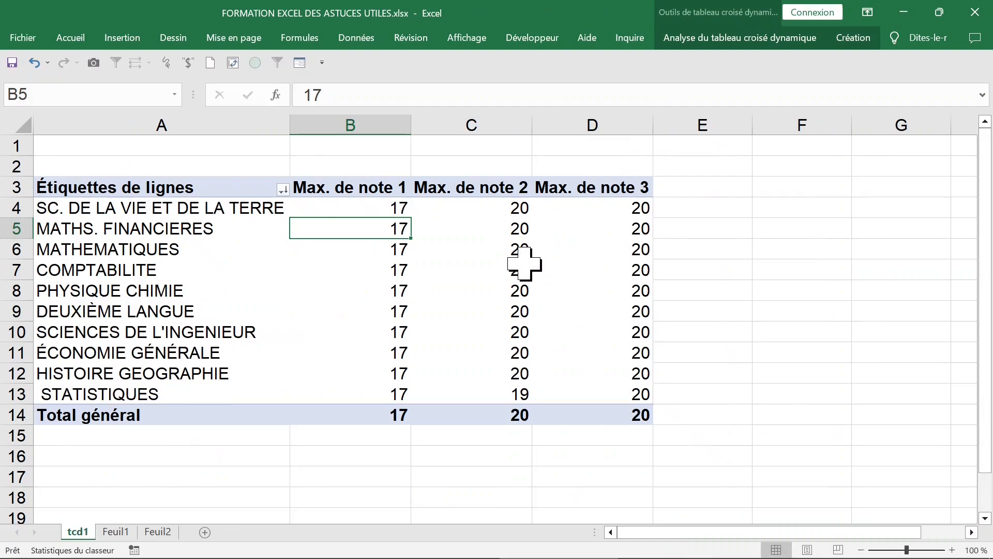
click(483, 284)
click(399, 235)
click(498, 276)
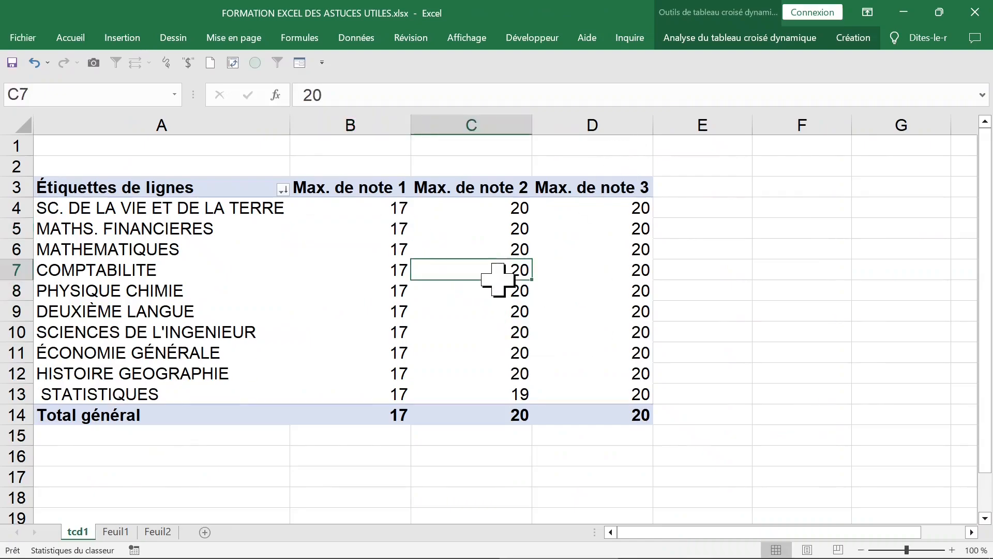
- Display the pivot table field list and remove the maximum fields of note 1, note 2 and note 3 from the values
click(365, 230)
right_click(364, 227)
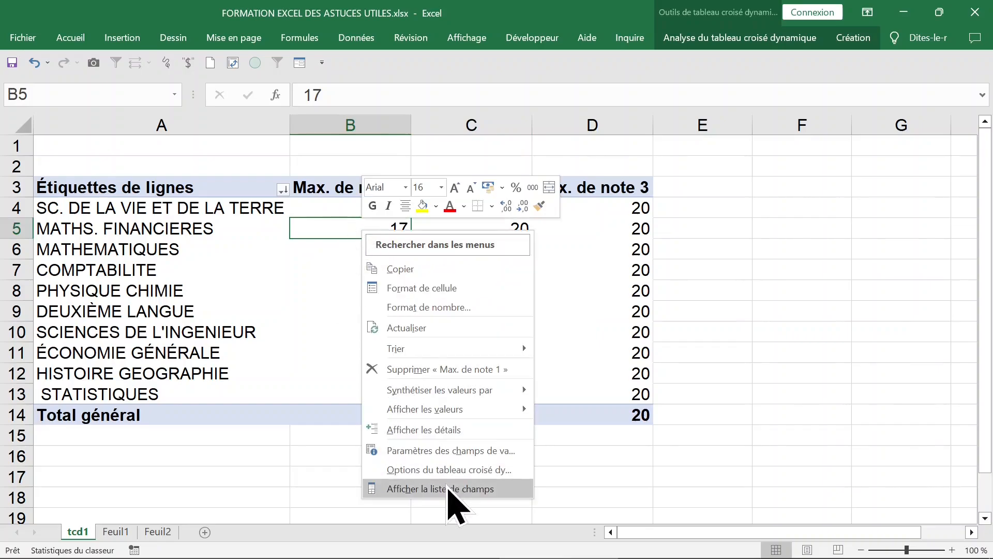
click(445, 489)
drag(737, 462, 685, 433)
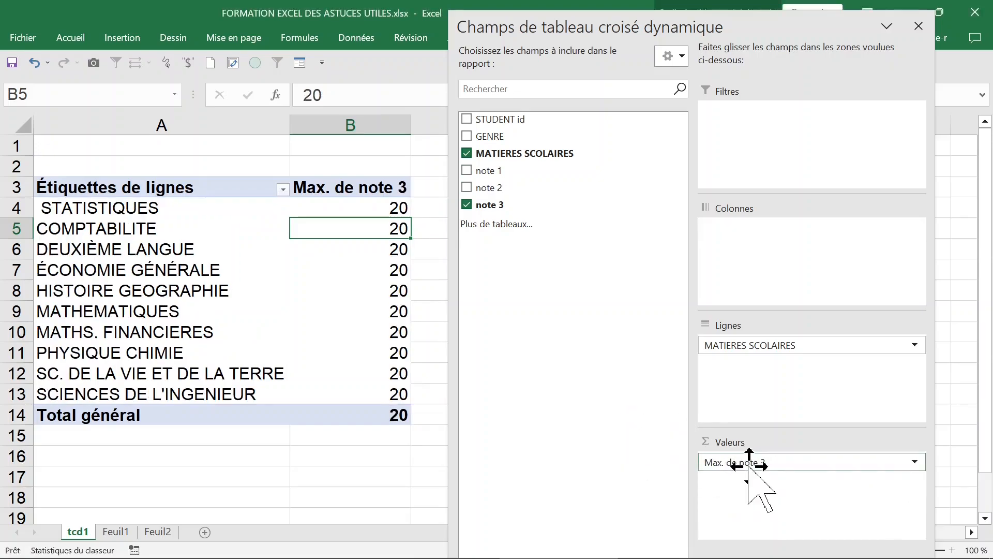
drag(750, 460, 641, 414)
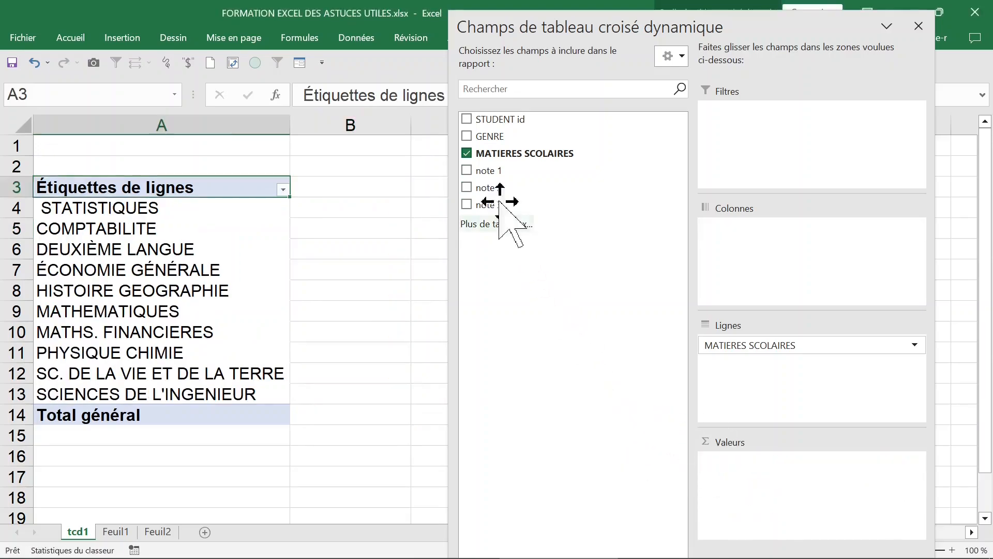
- Add the note 1 field four times to the pivot table's values and close the field list
click(470, 177)
drag(470, 174, 770, 479)
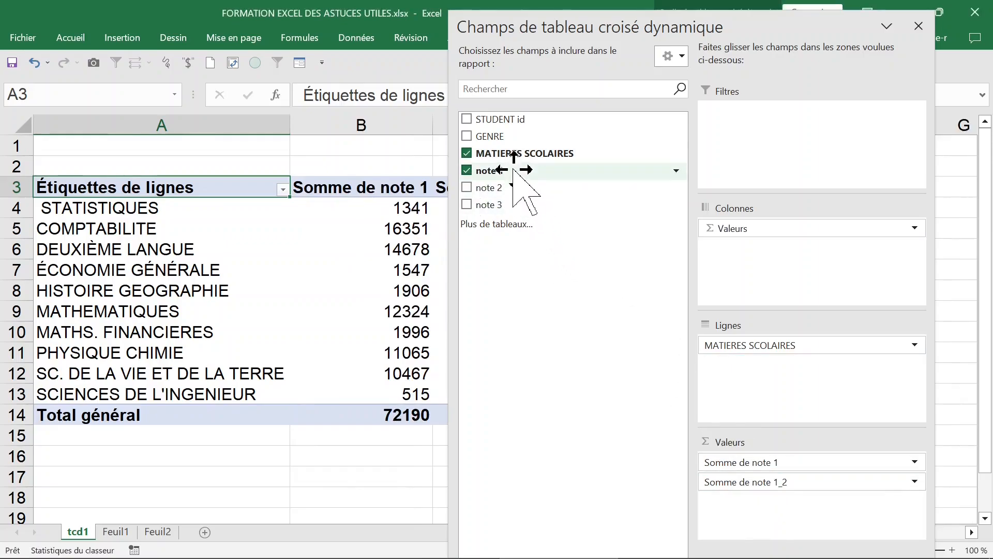
drag(528, 170, 766, 491)
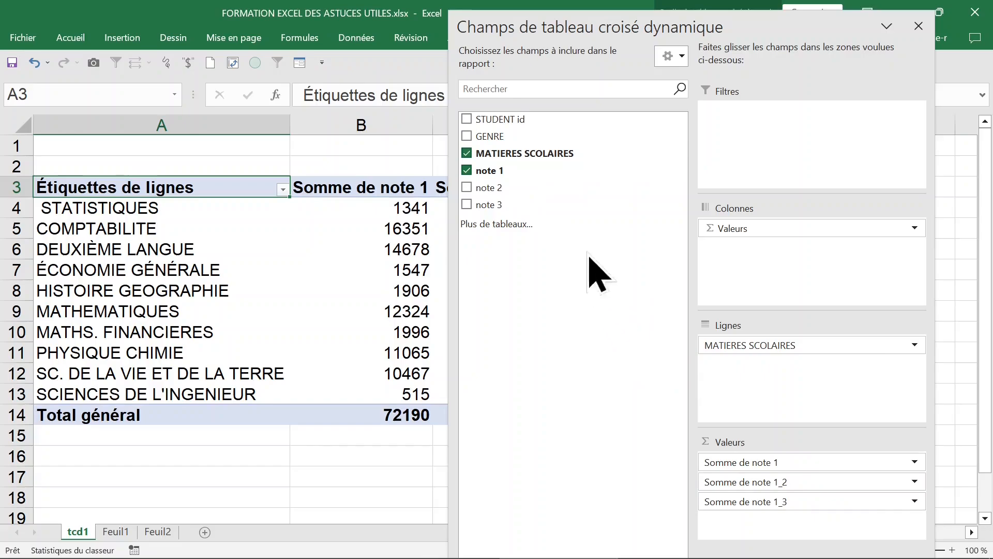
drag(543, 171, 774, 499)
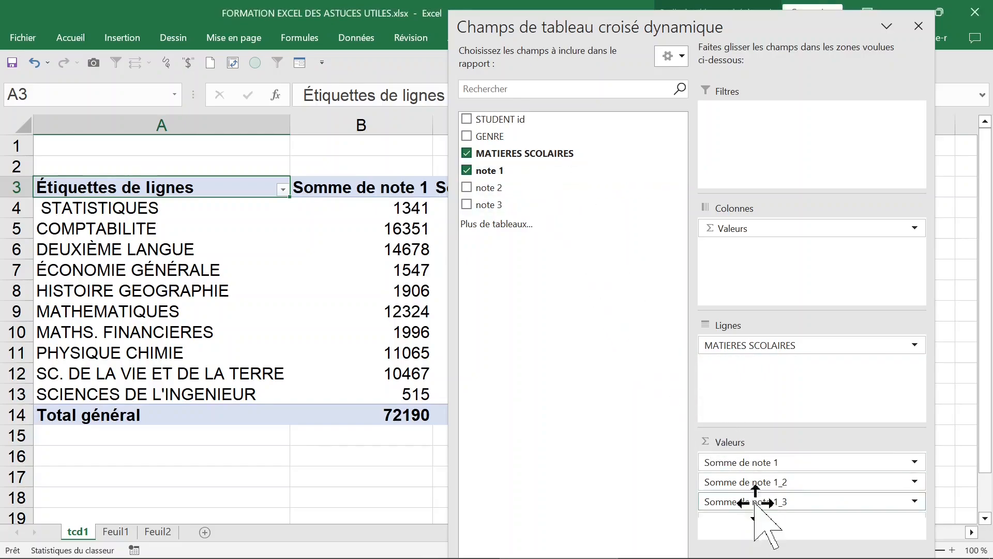
click(918, 26)
click(793, 236)
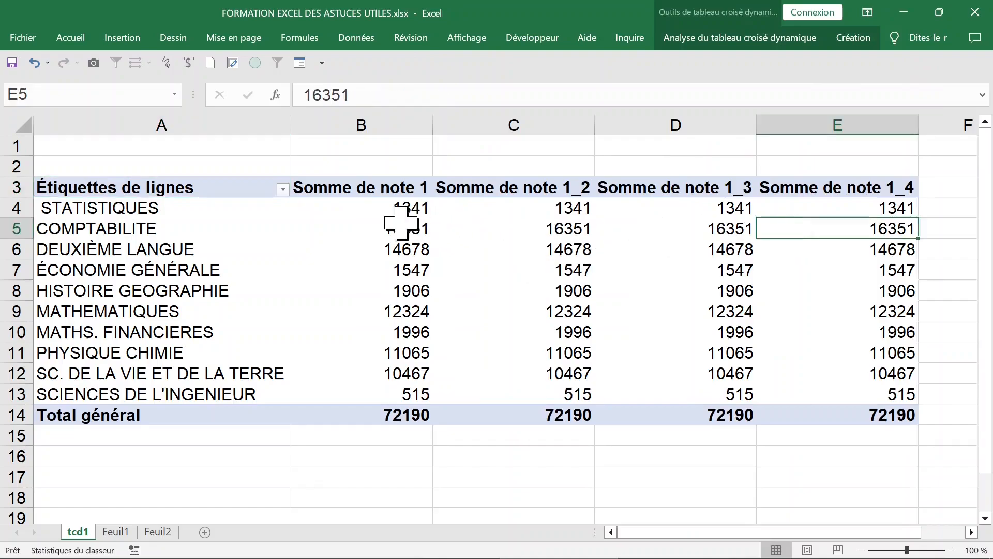
- Summarise the second note 1 value column of the pivot table by Max
click(402, 223)
click(405, 207)
click(532, 207)
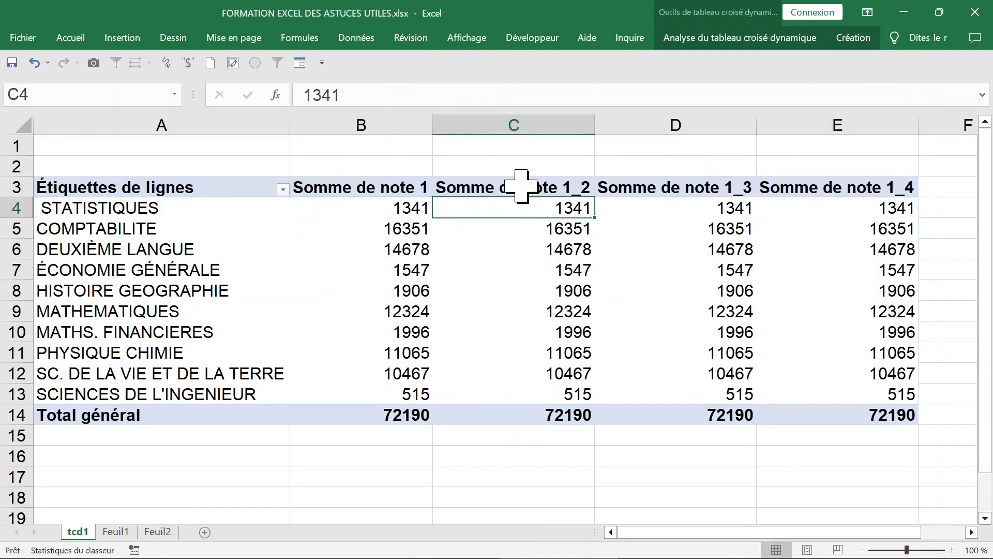
click(516, 186)
click(516, 126)
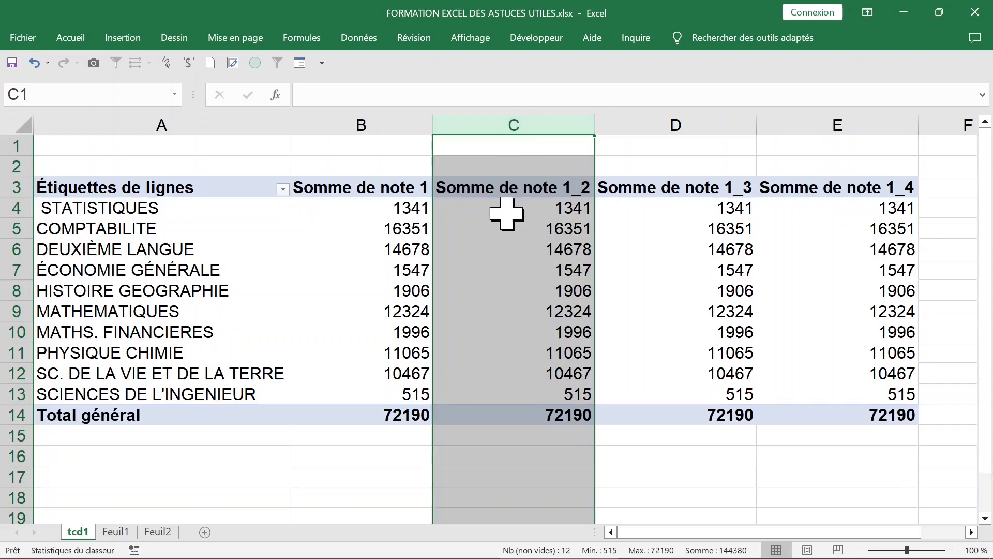
click(509, 229)
right_click(509, 233)
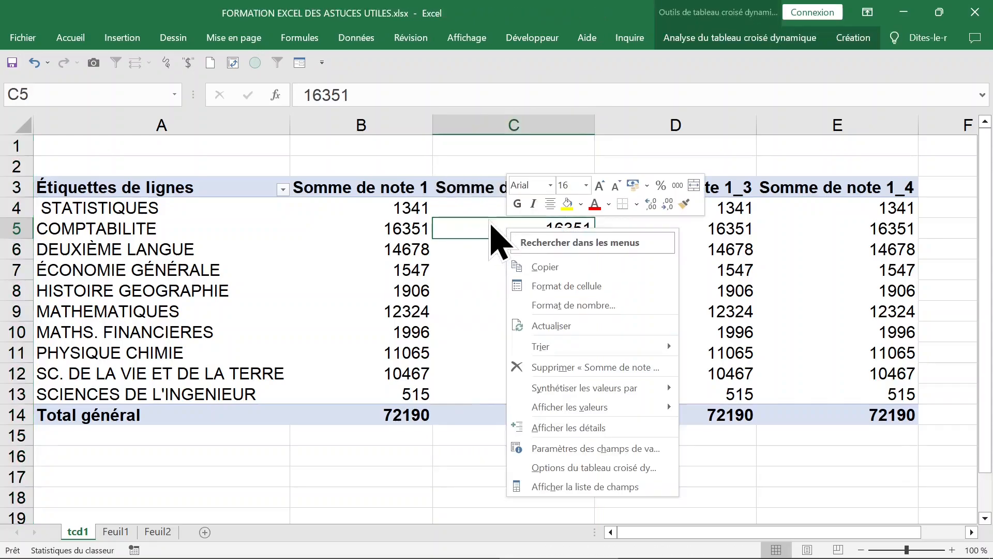
mouse_move(572, 391)
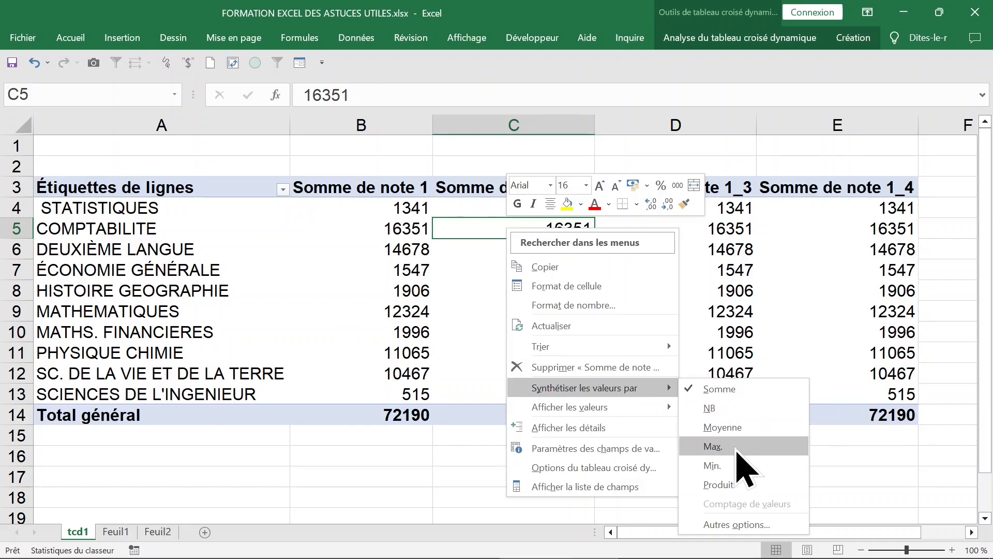
click(737, 446)
- Rename the maximum column's header as Max. de note 1
click(498, 172)
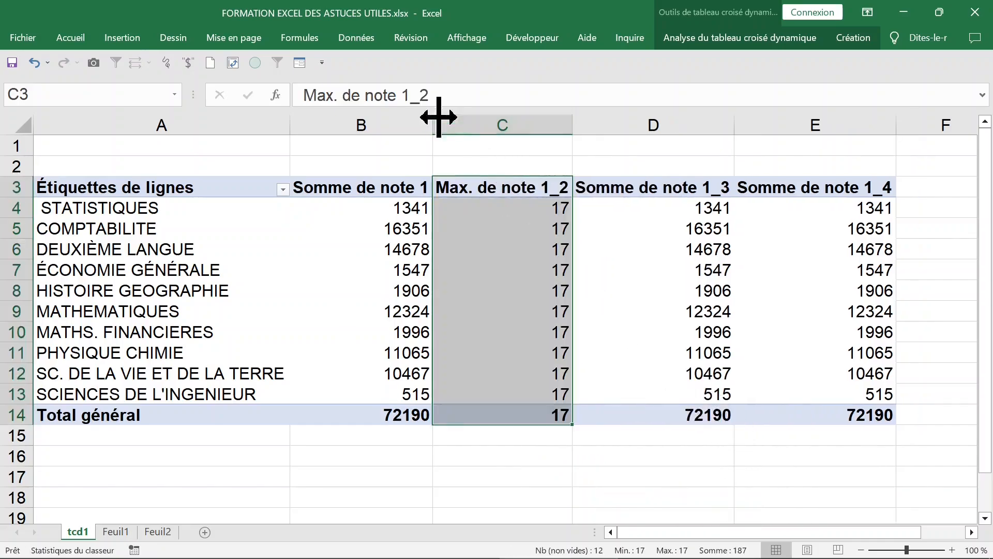
click(455, 97)
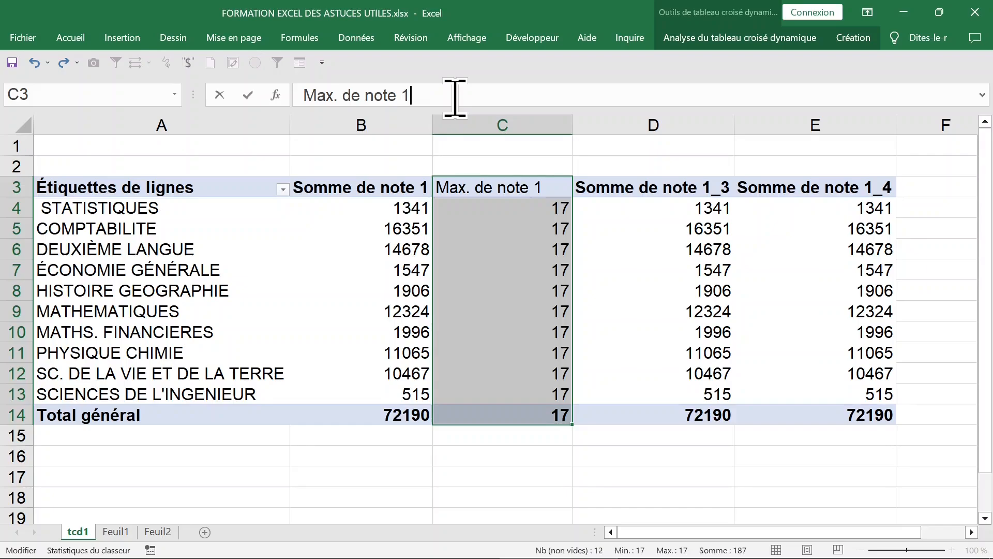
key(Return)
- Summarise the third note 1 value column of the pivot table by Moyenne
click(634, 207)
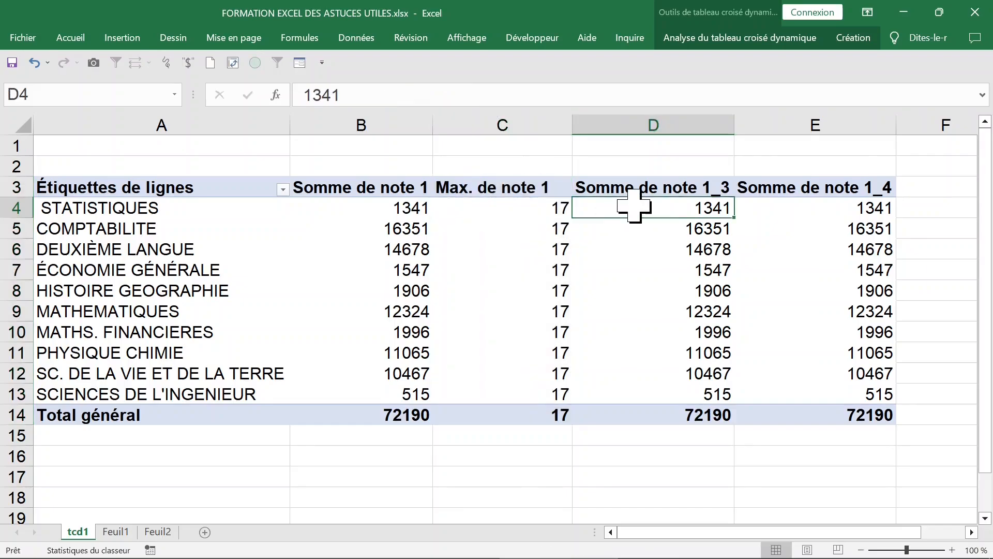
mouse_move(647, 203)
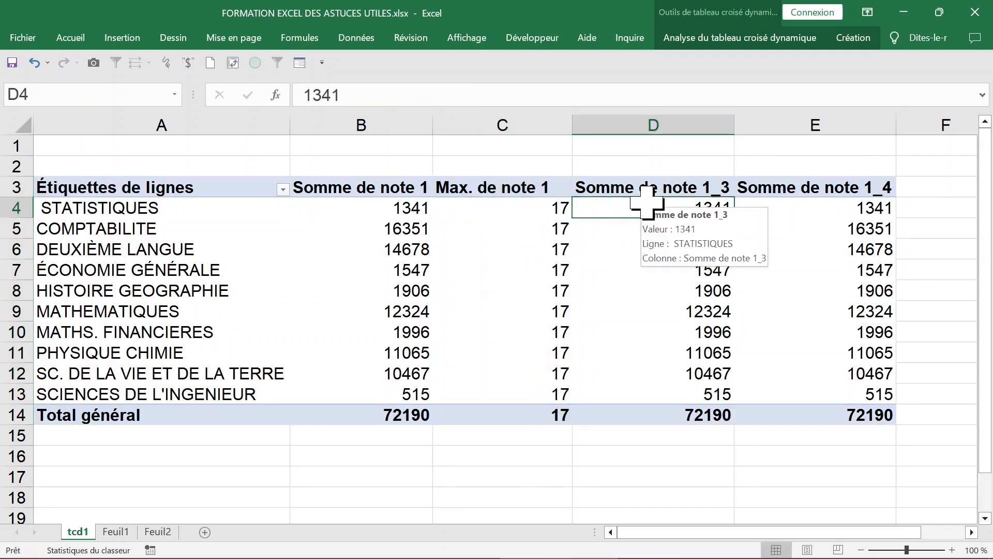
click(653, 127)
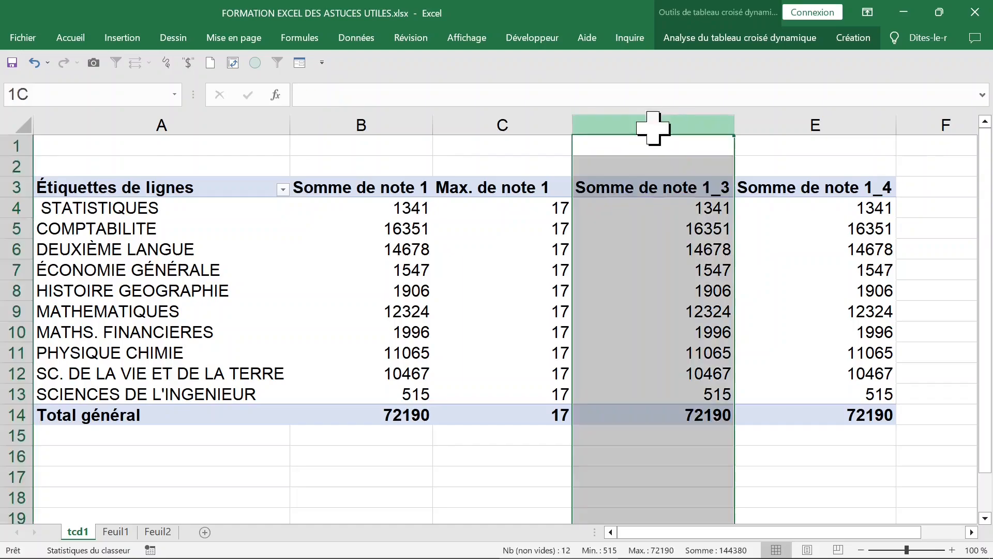
click(638, 209)
right_click(639, 212)
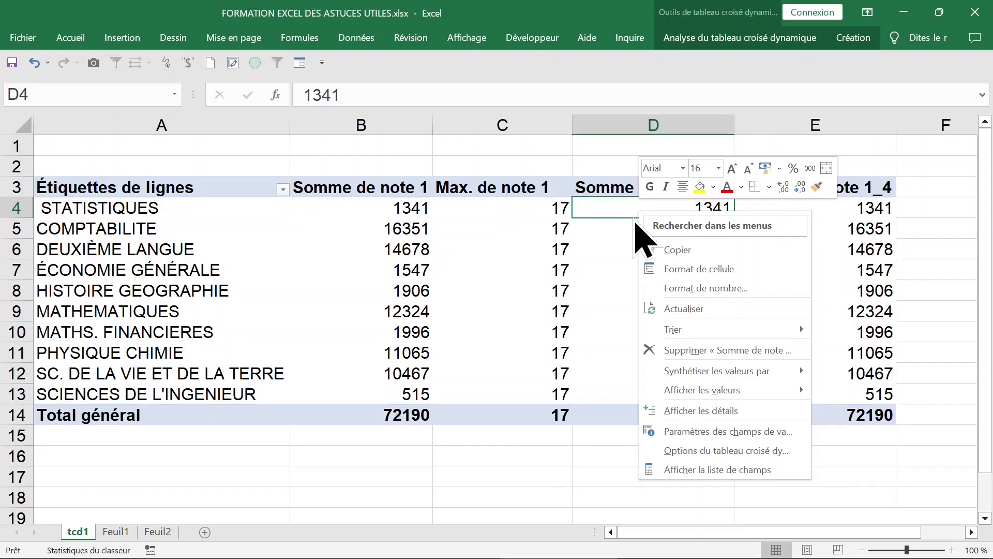
mouse_move(698, 374)
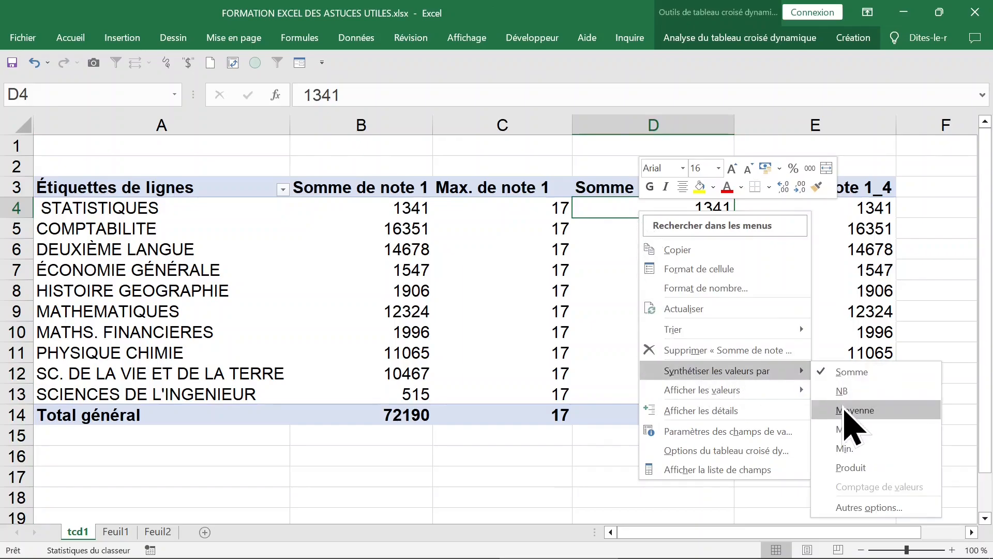
click(848, 410)
- Format the average column's values with the Nombre category and 2 decimal places
right_click(655, 213)
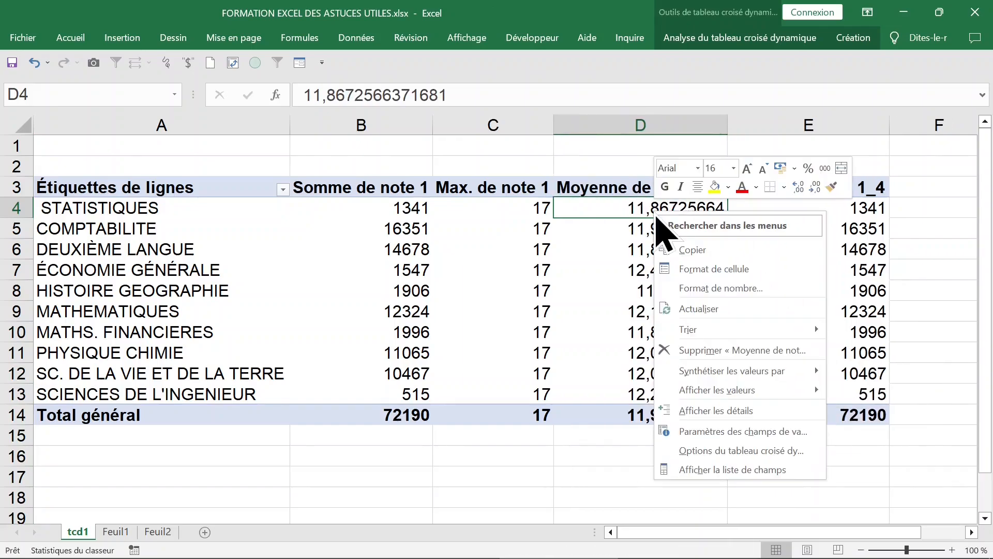
click(703, 289)
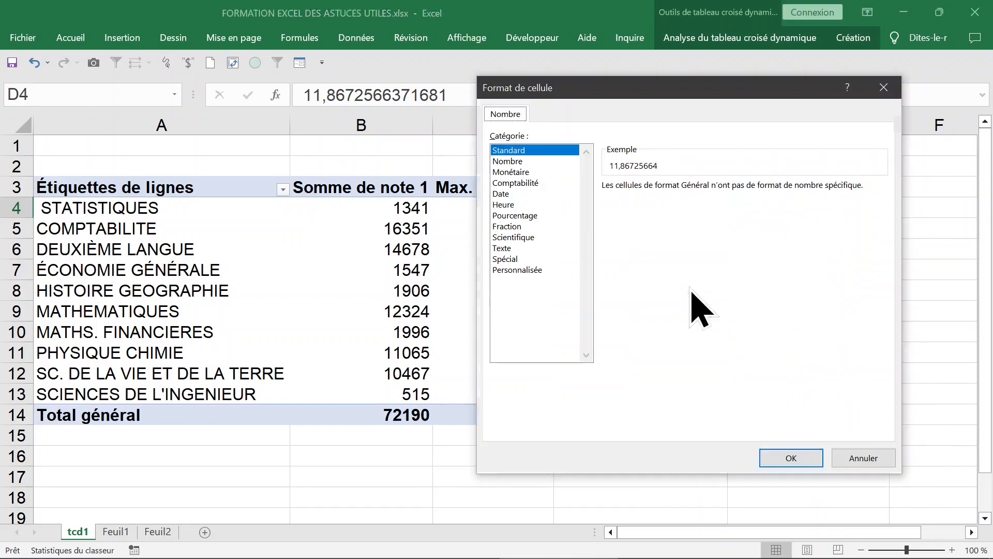
click(509, 161)
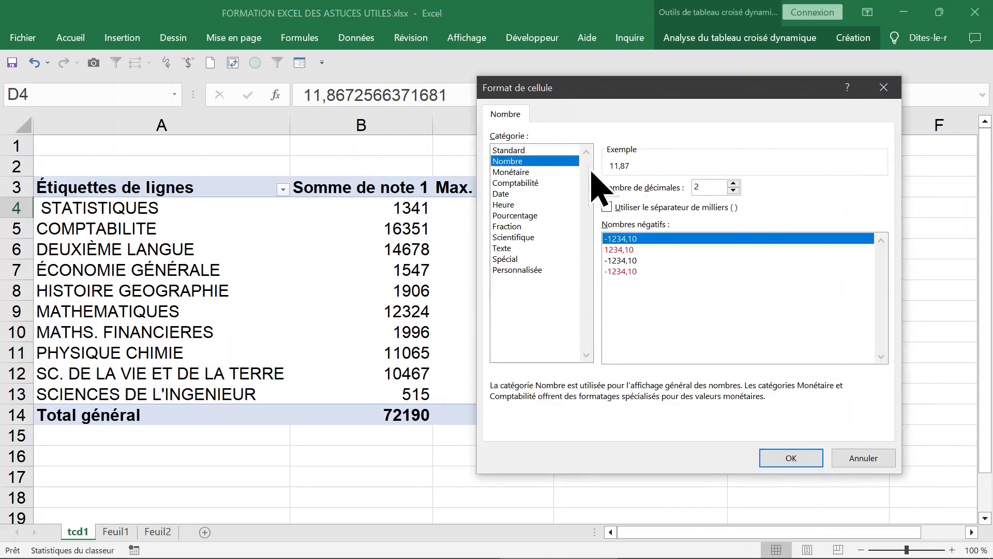
click(790, 457)
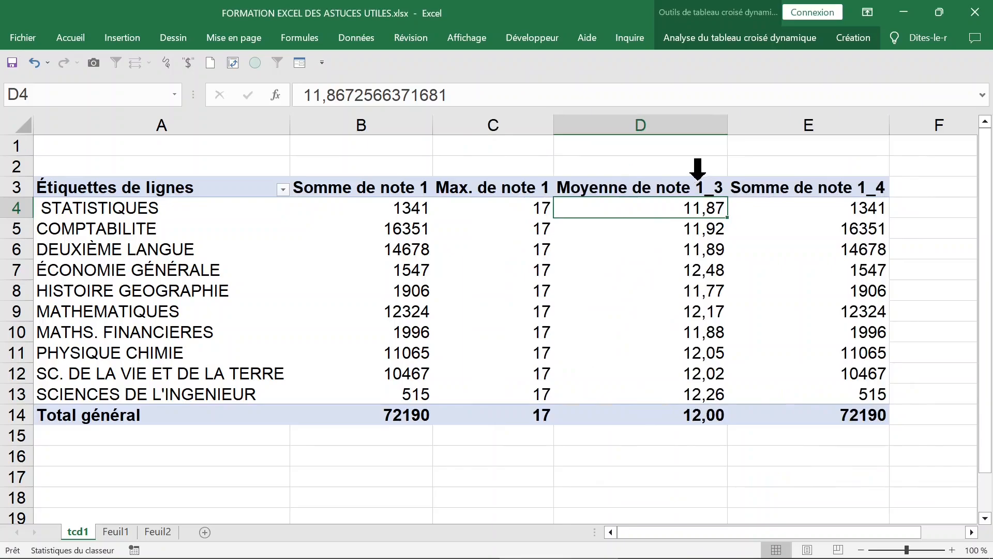
- Rename the average column's header as Moyenne de note 1
click(695, 181)
click(511, 95)
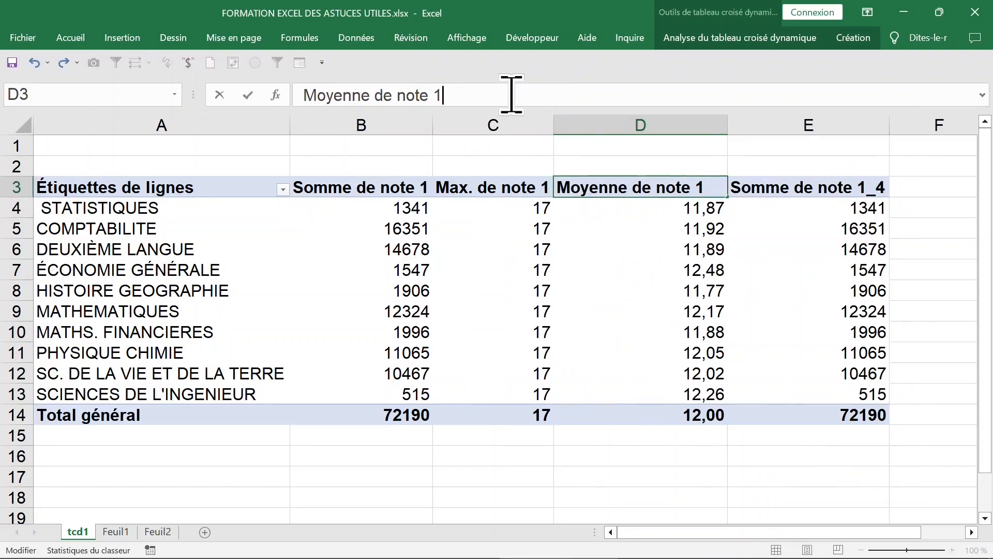
click(828, 211)
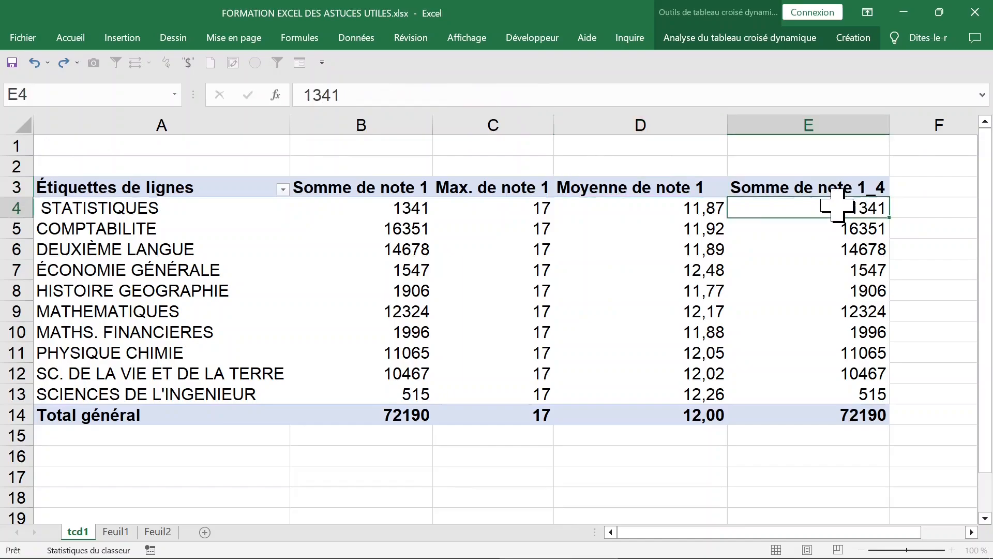
- Summarise the fourth note 1 value column of the pivot table by Min
right_click(799, 211)
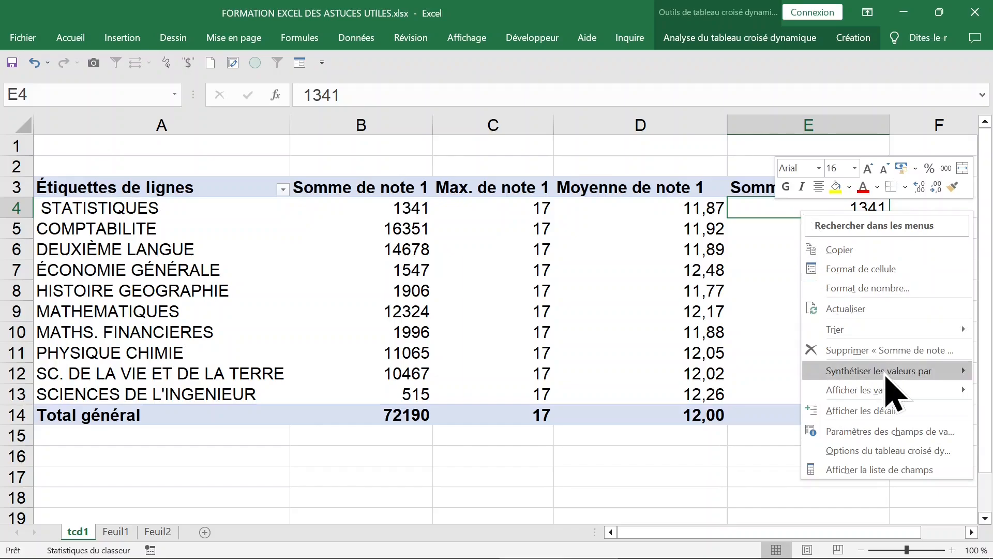
mouse_move(826, 373)
click(740, 449)
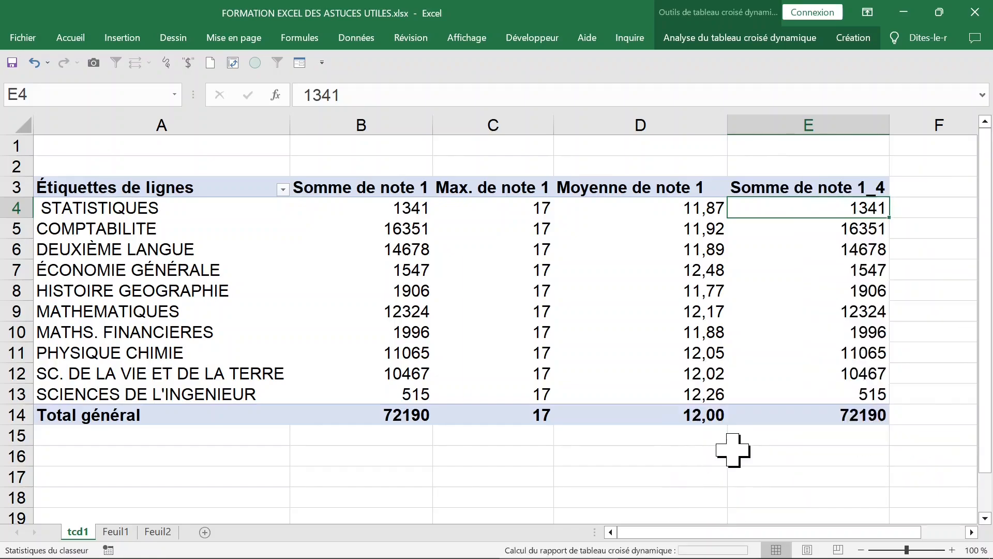
- Rename the minimum column's header as Min. de note 1
click(791, 187)
click(478, 88)
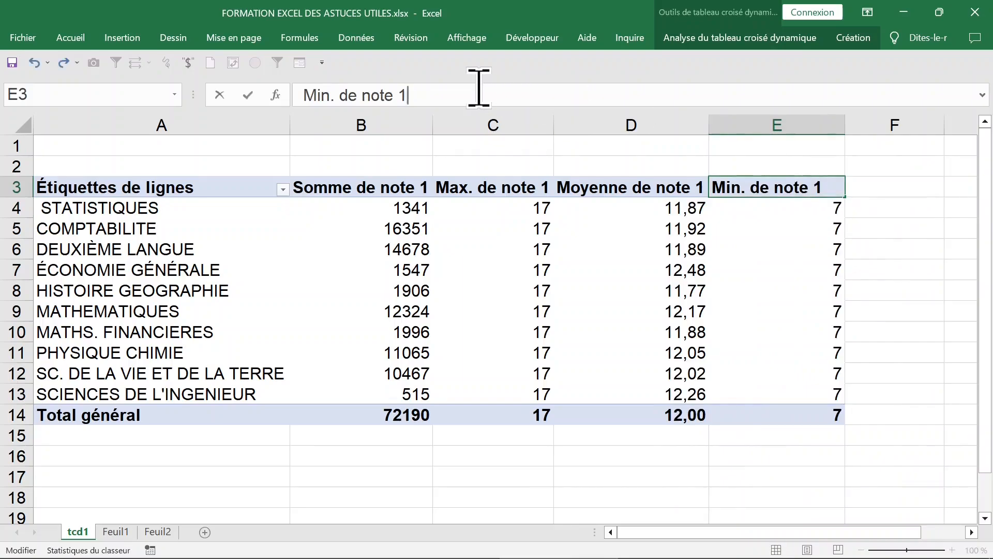
click(580, 226)
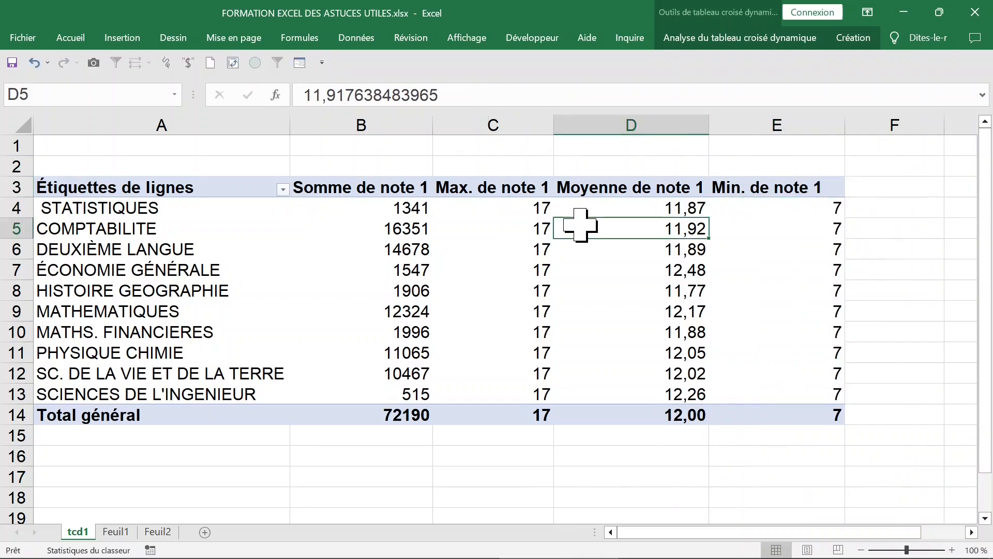
click(383, 213)
click(495, 120)
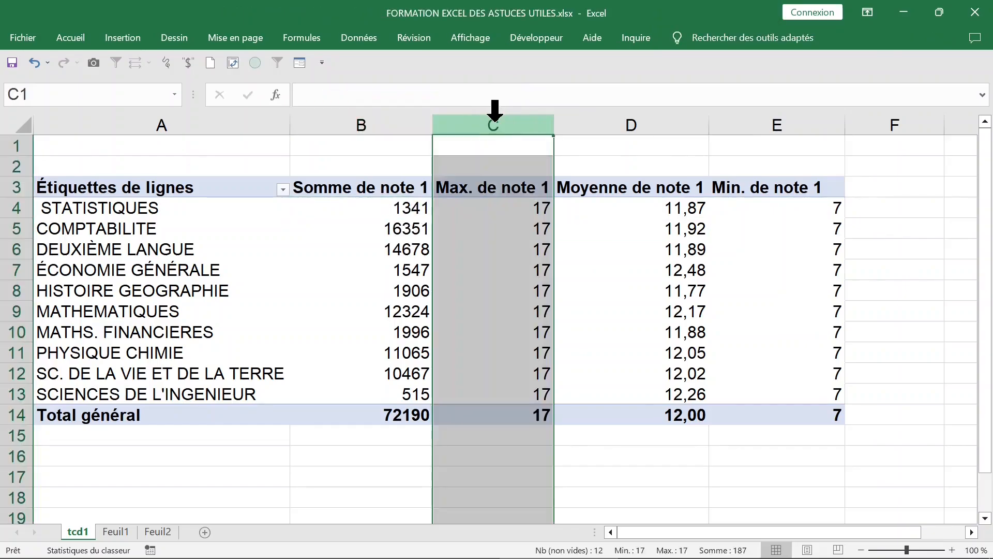
click(775, 119)
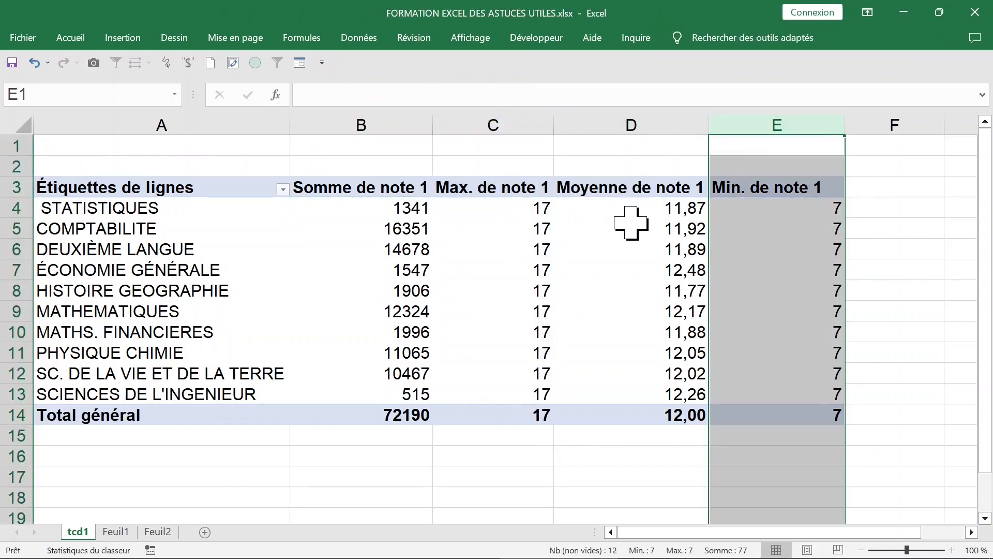
click(633, 227)
click(533, 227)
- Add the GENRE field to the pivot table's rows above MATIERES SCOLAIRES and close the field list
click(489, 208)
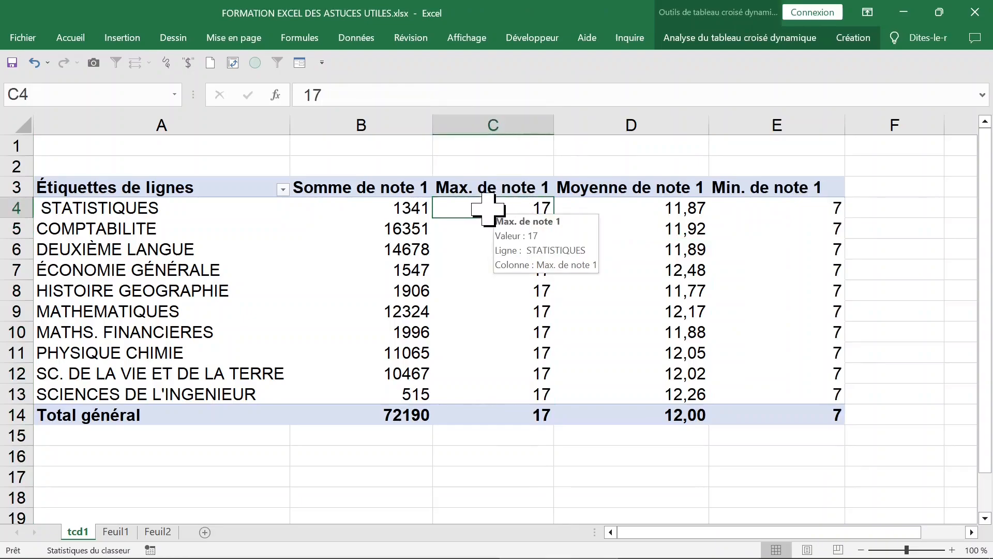
right_click(478, 207)
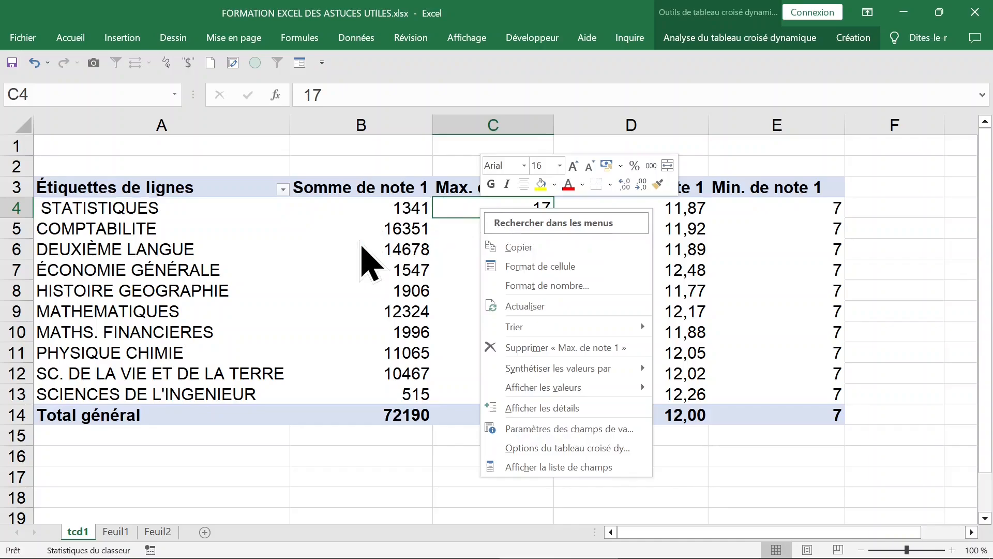
click(579, 467)
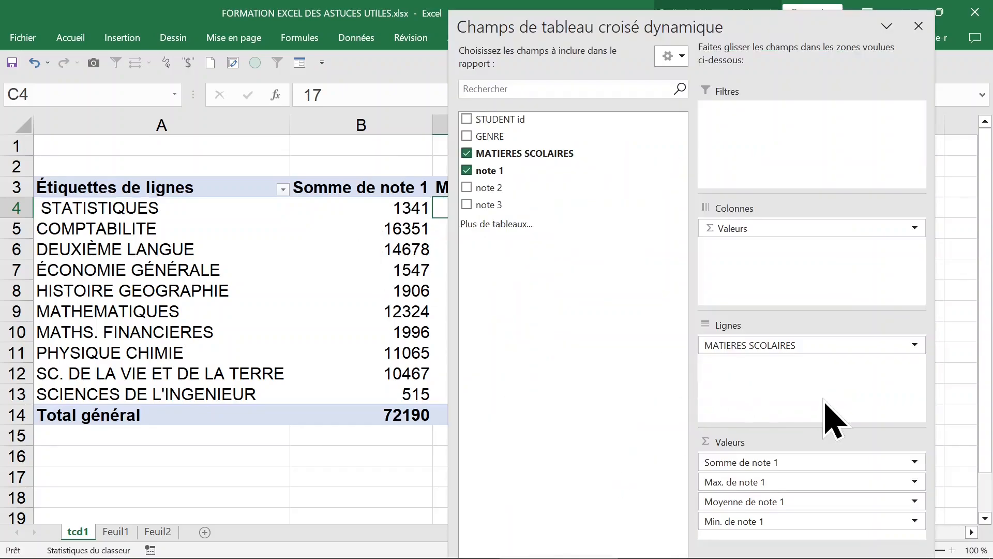
drag(812, 345, 762, 340)
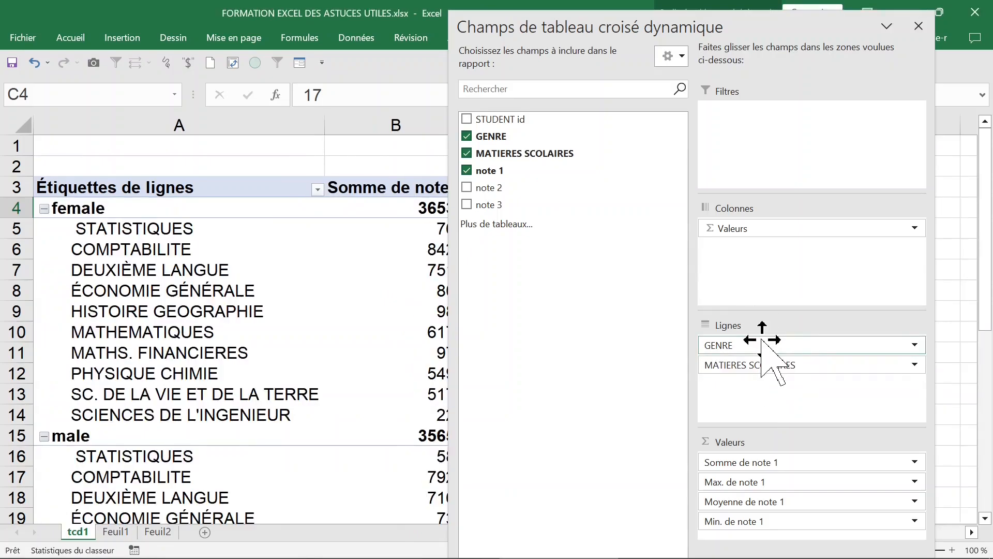
click(918, 26)
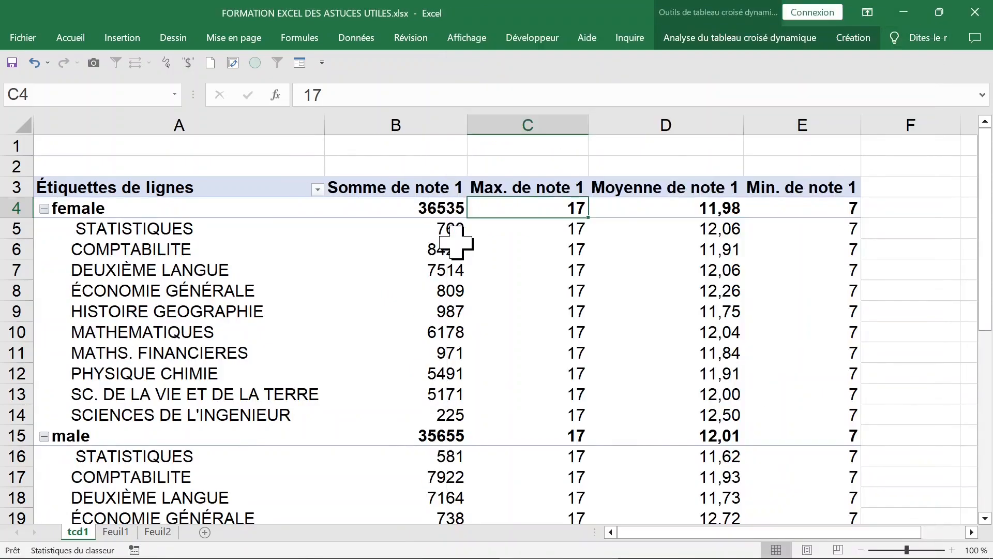
- Remove the Somme de note 1 field from the pivot table
click(456, 243)
click(436, 230)
click(414, 124)
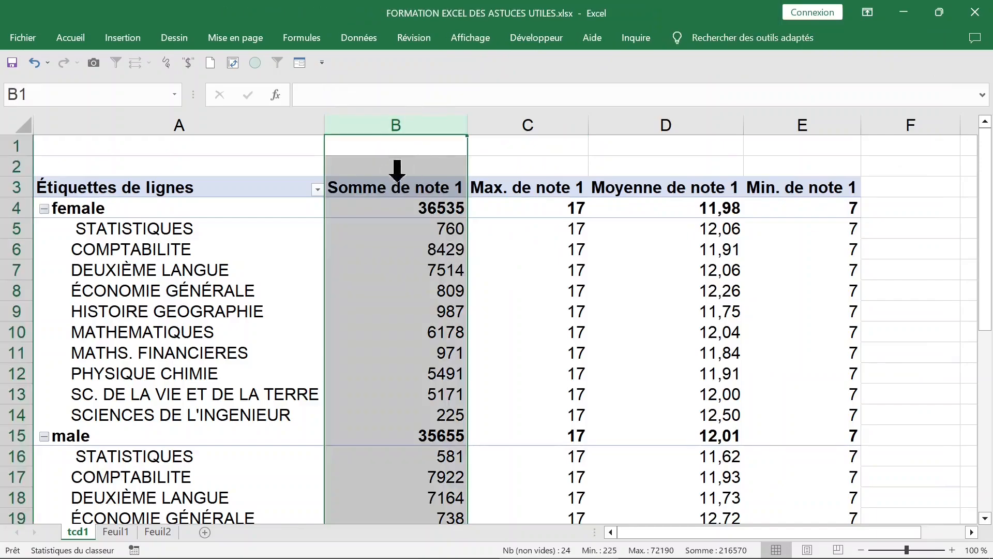
click(396, 209)
right_click(398, 213)
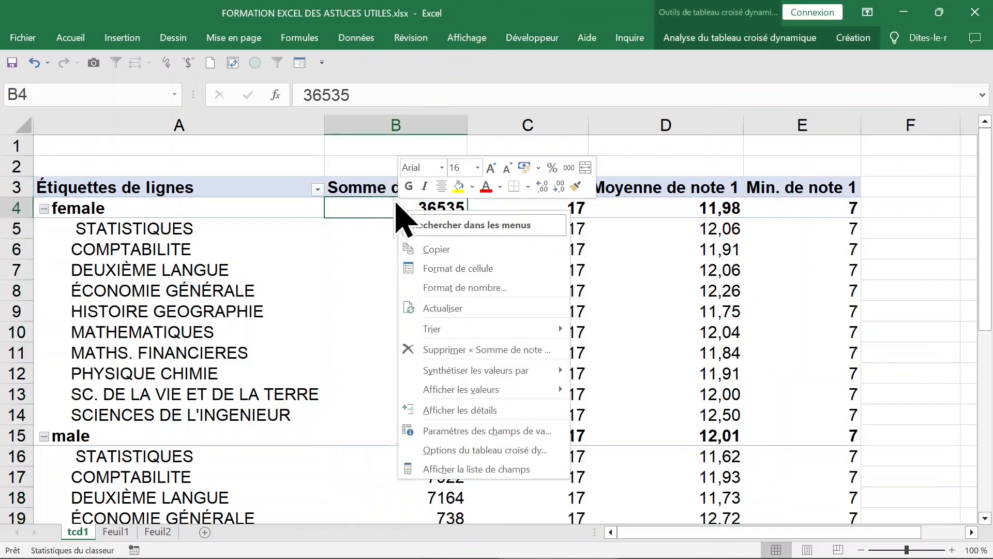
click(462, 357)
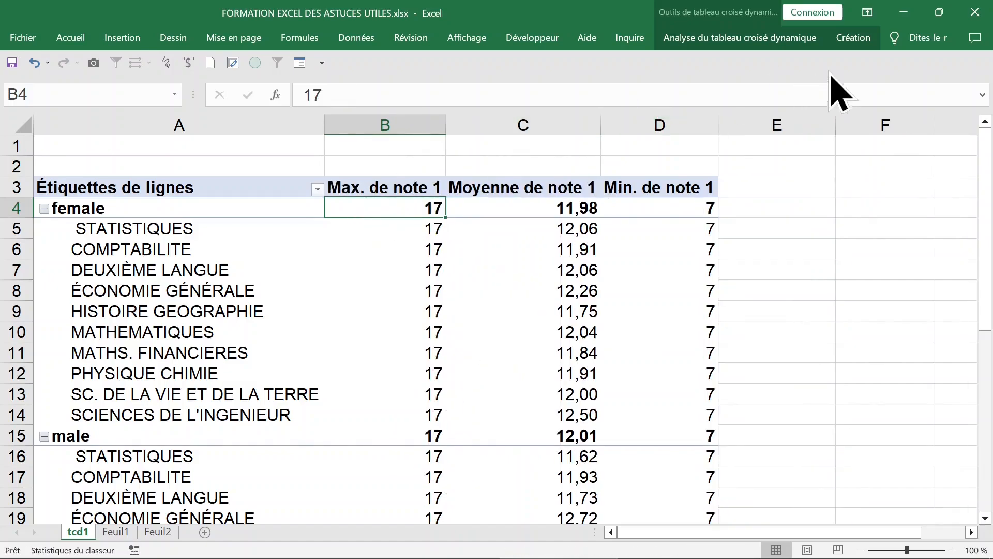
- Display the pivot table in tabular form and fit the GENRE column's width to its contents
click(854, 39)
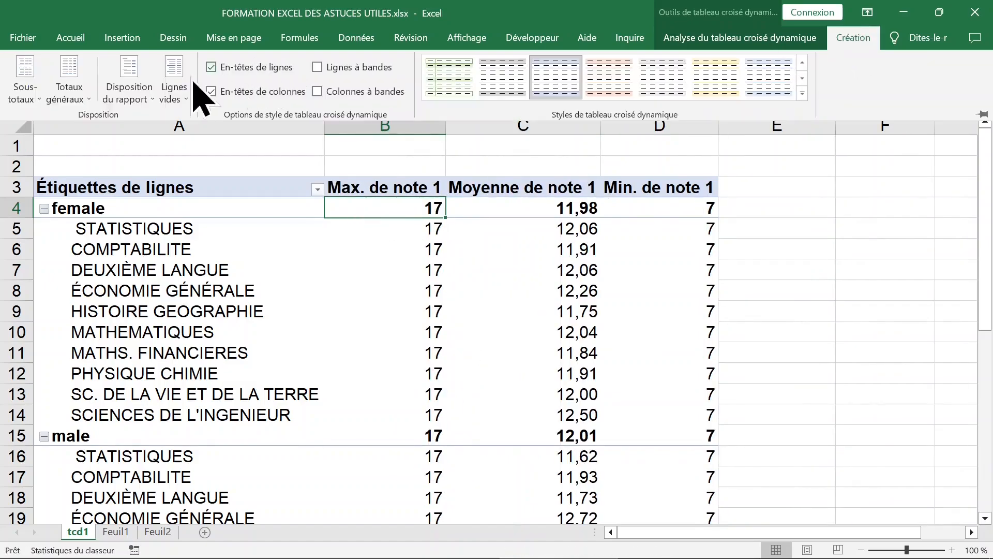
click(149, 83)
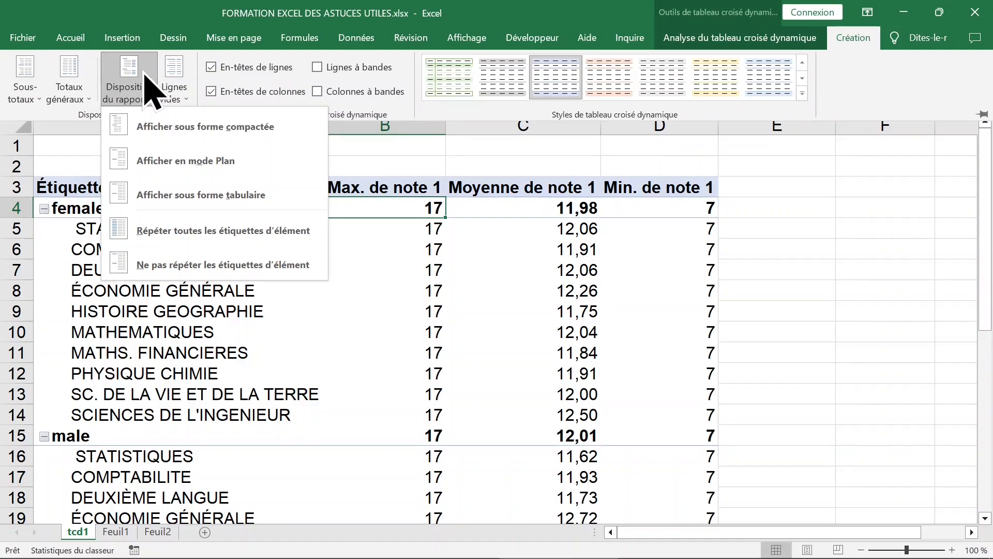
click(212, 196)
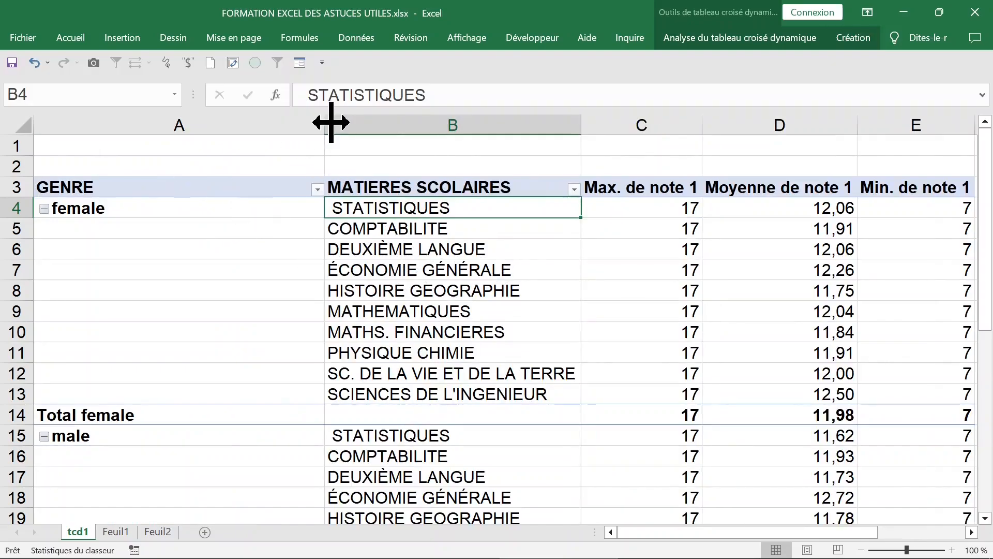
double_click(325, 125)
drag(103, 240, 104, 453)
scroll(119, 340, down, 2)
click(78, 373)
scroll(160, 372, up, 2)
click(113, 288)
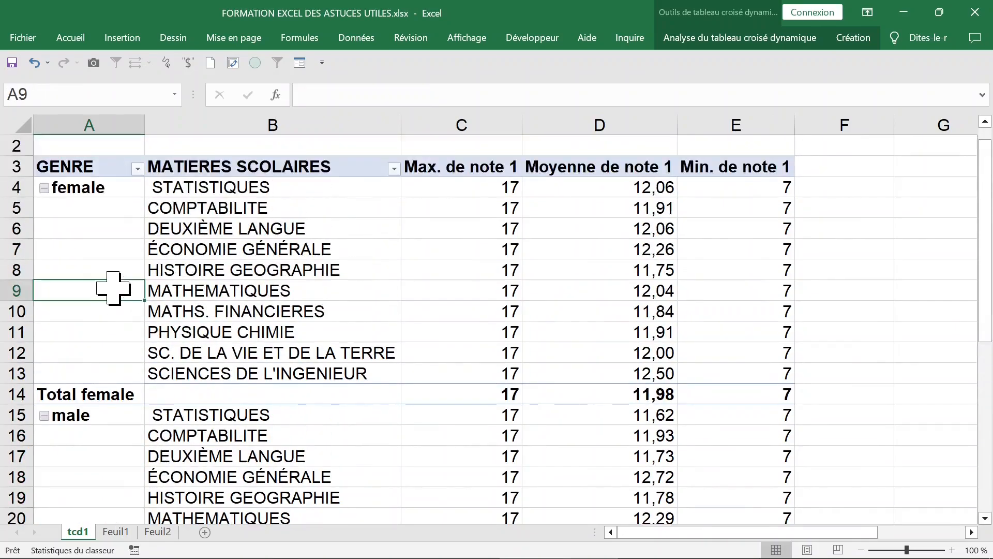
- Repeat all item labels in the pivot table so the gender appears on every subject row
drag(95, 218, 91, 350)
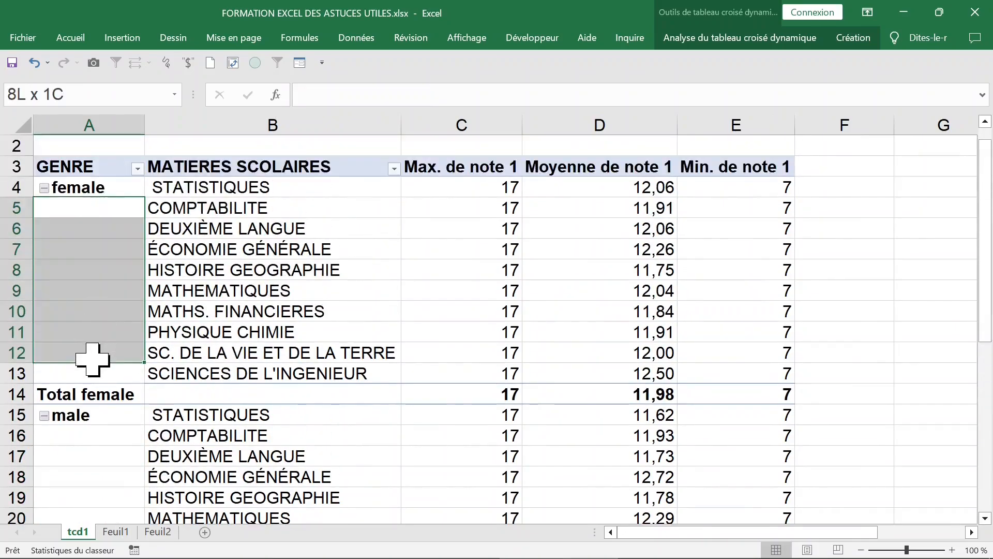
click(102, 210)
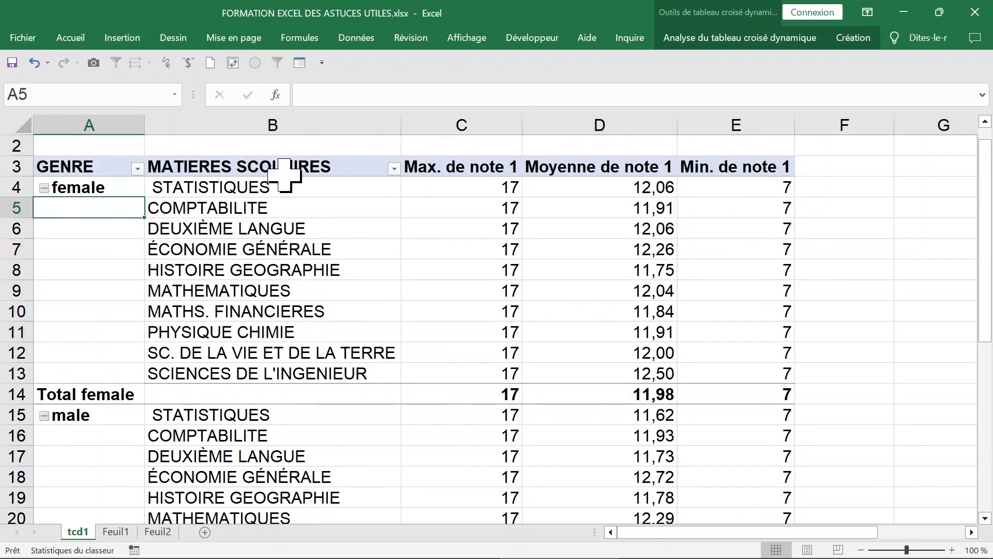
click(98, 290)
click(870, 36)
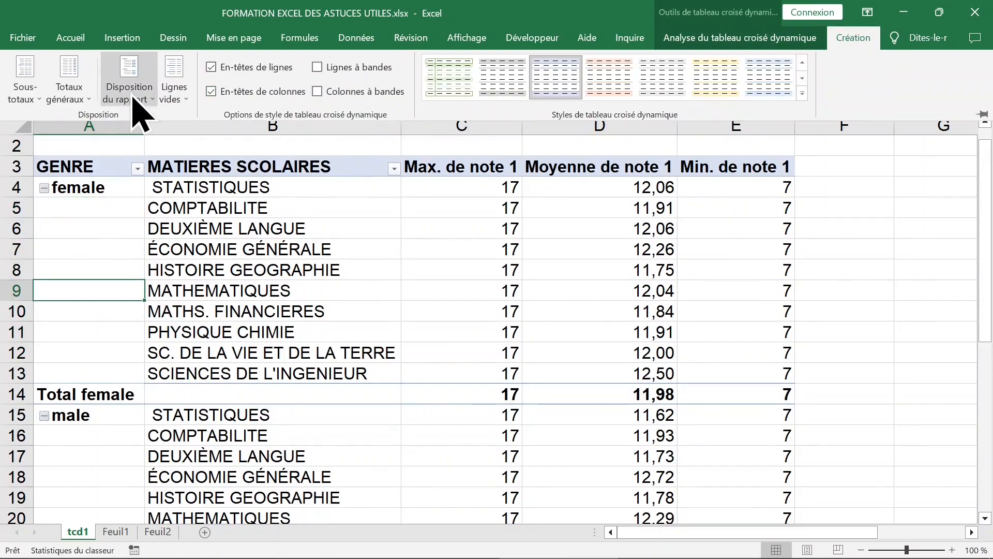
click(138, 97)
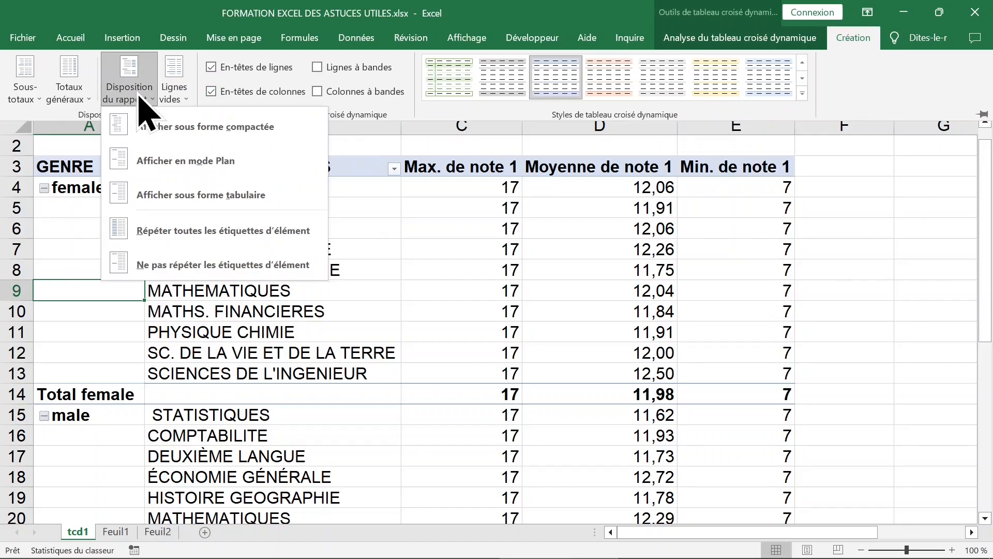
click(206, 231)
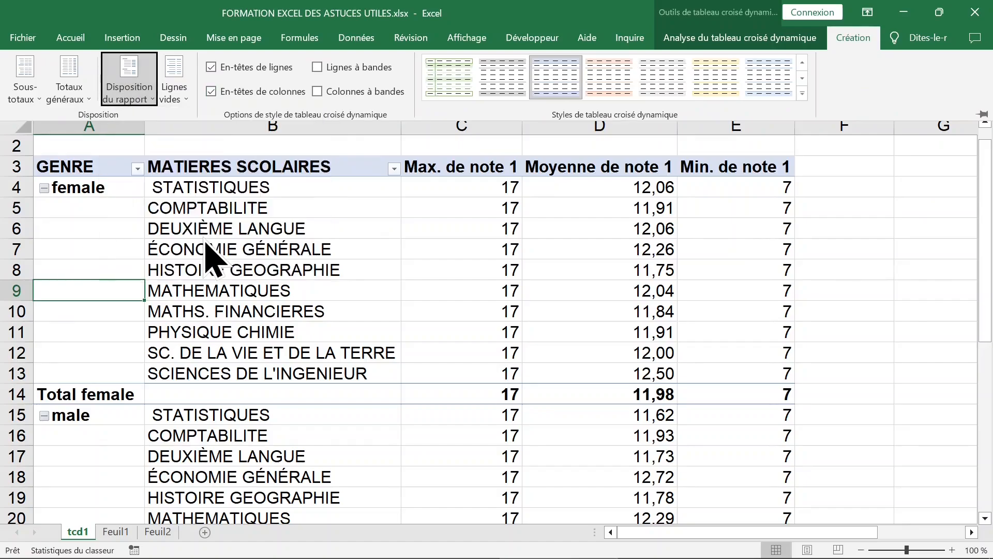
click(99, 191)
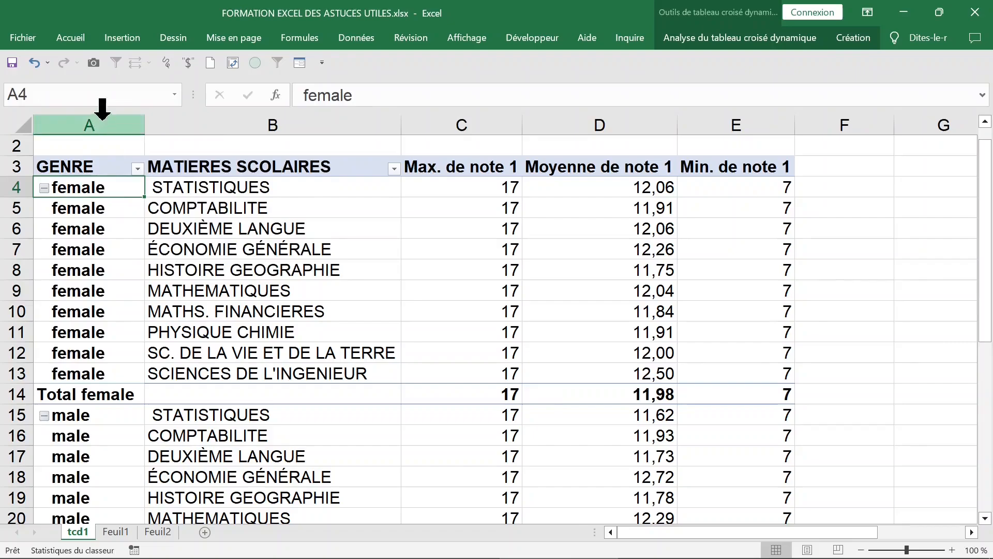
click(100, 124)
- Turn off the pivot table's grand totals for both rows and columns
scroll(127, 398, down, 2)
scroll(127, 397, down, 2)
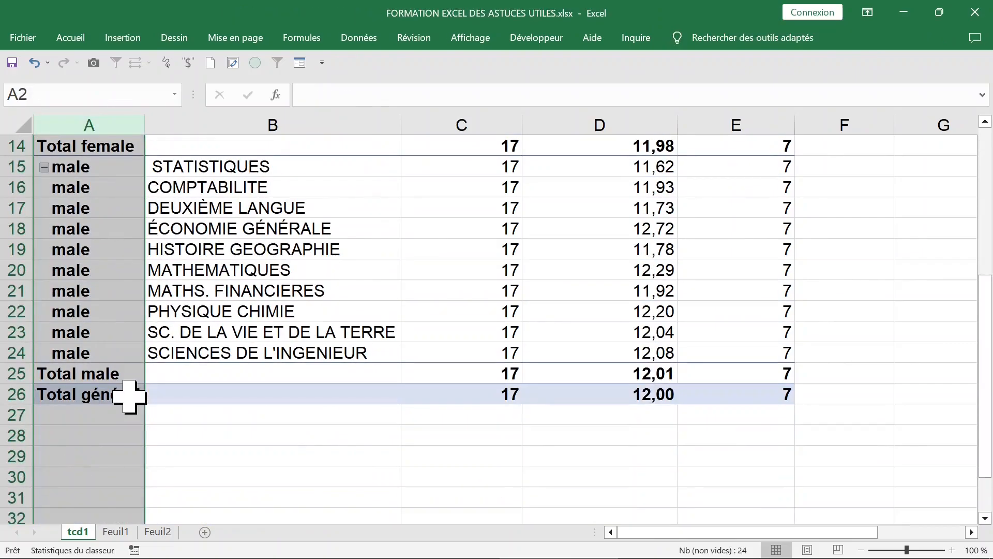
click(652, 398)
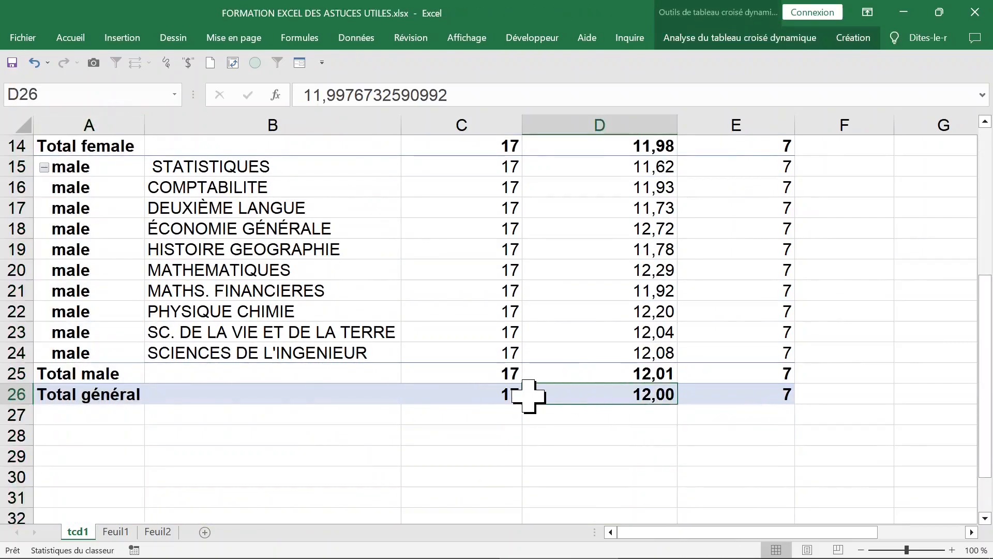
scroll(533, 399, up, 4)
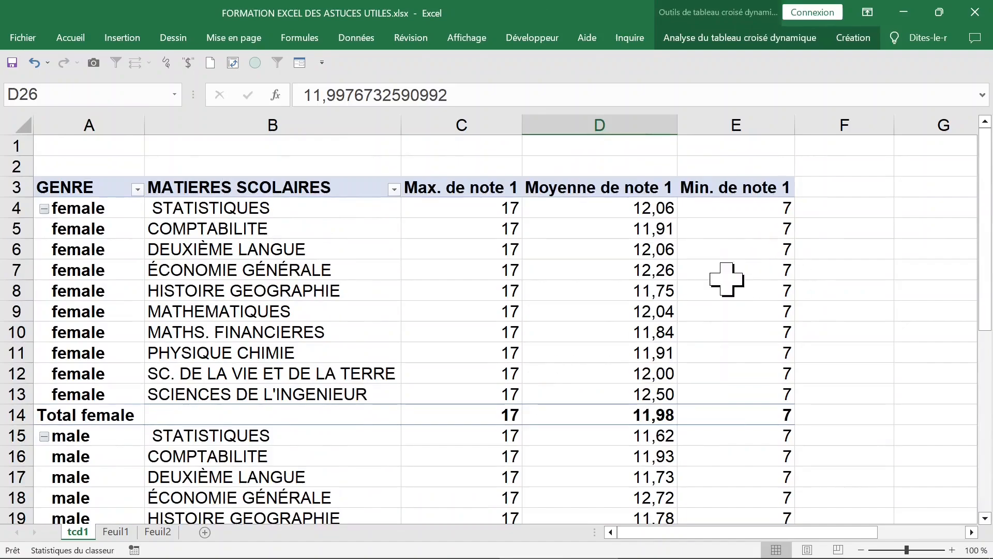
scroll(727, 279, down, 5)
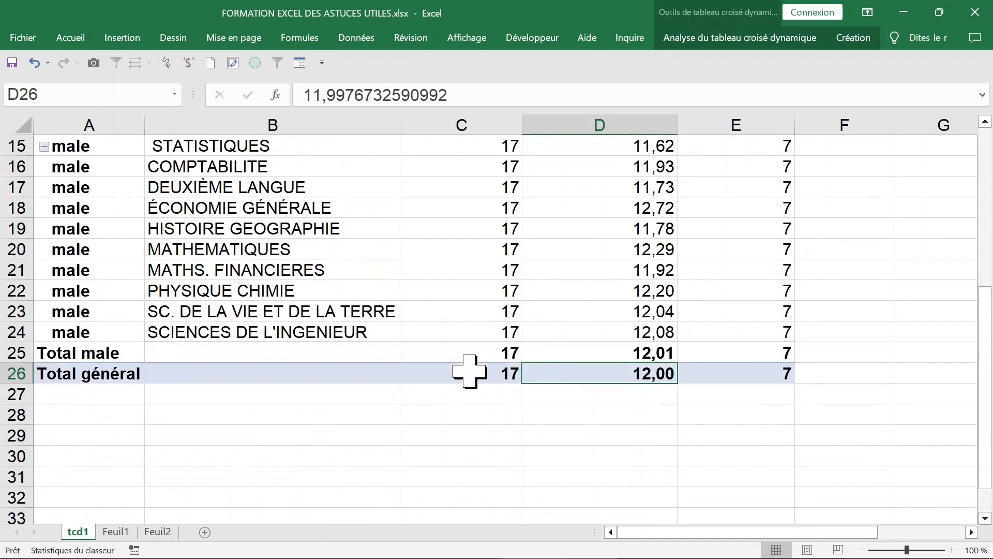
click(470, 372)
click(753, 40)
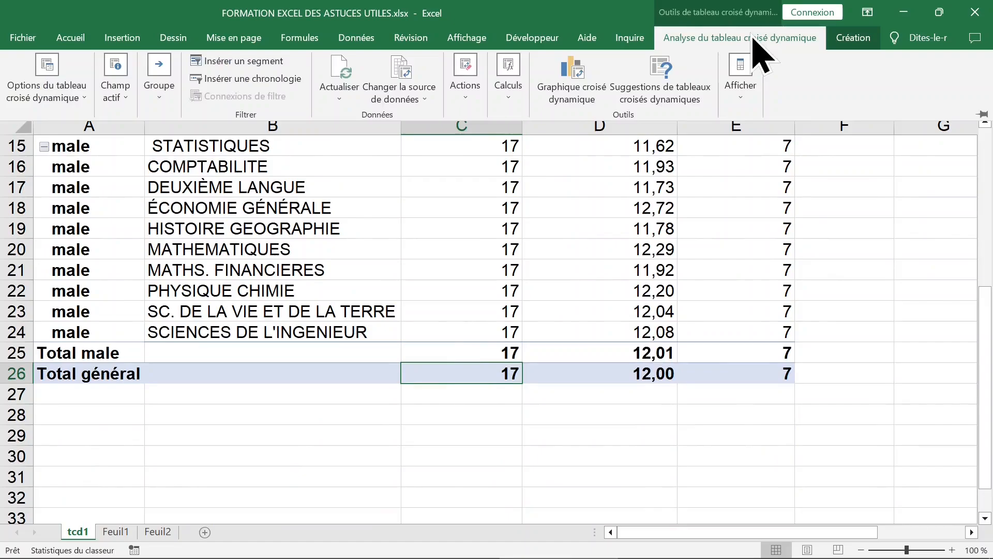
click(867, 47)
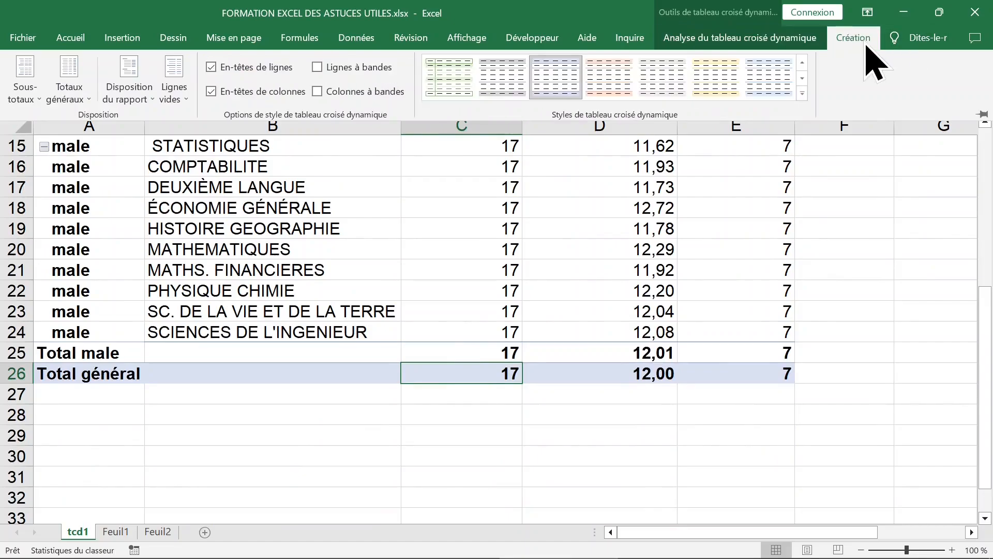
click(87, 101)
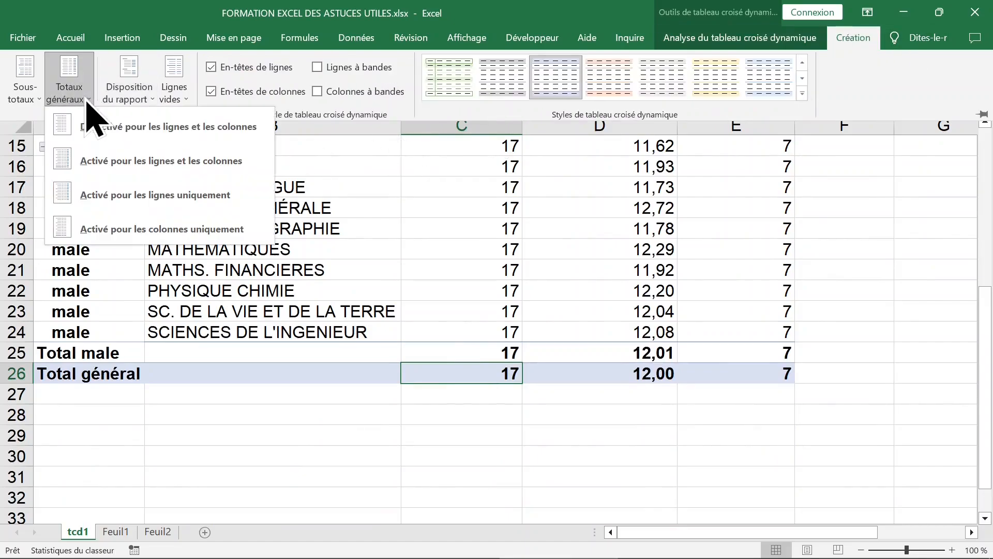
click(182, 132)
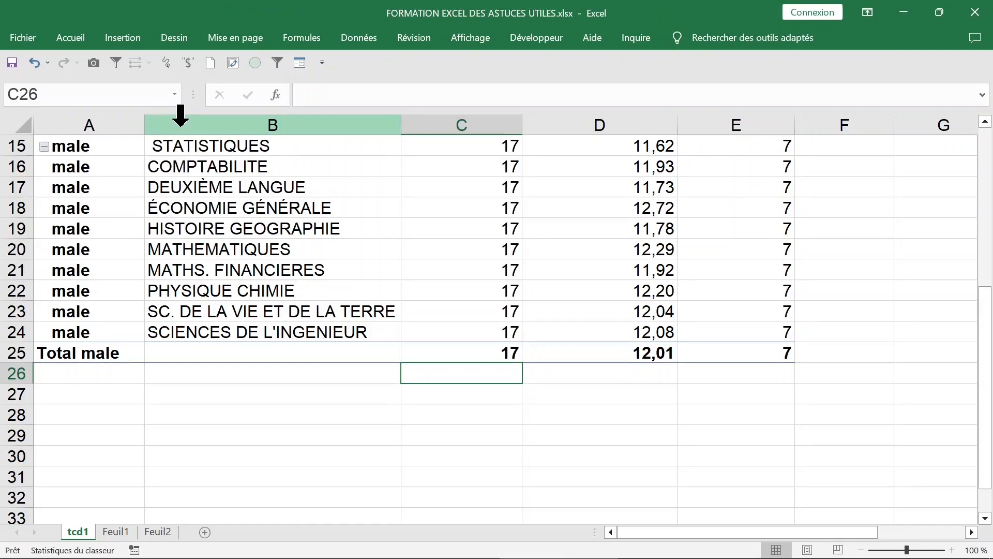
- Reopen the pivot table's field list and remove Max. de note 1 and Min. de note 1 from the values
click(254, 241)
scroll(263, 218, up, 5)
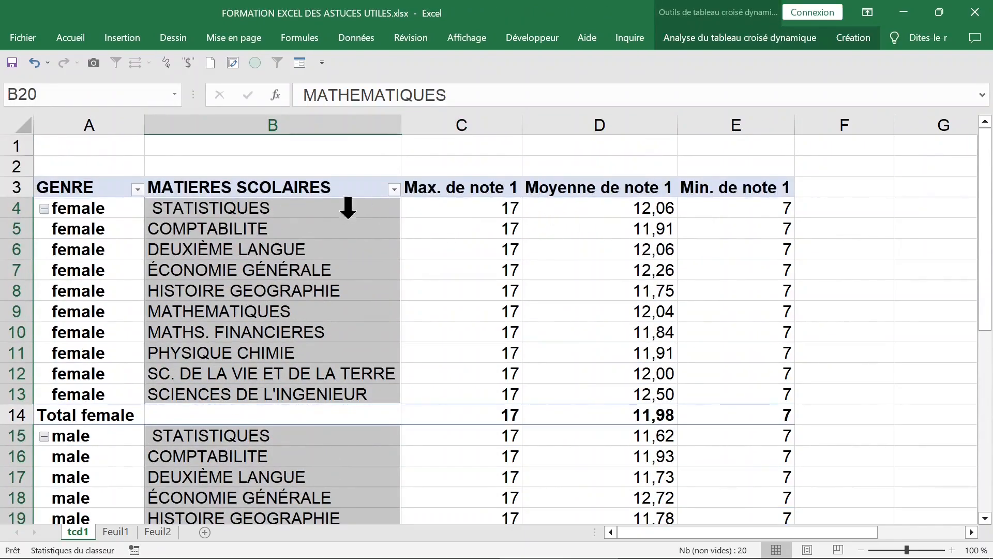
click(452, 210)
right_click(451, 214)
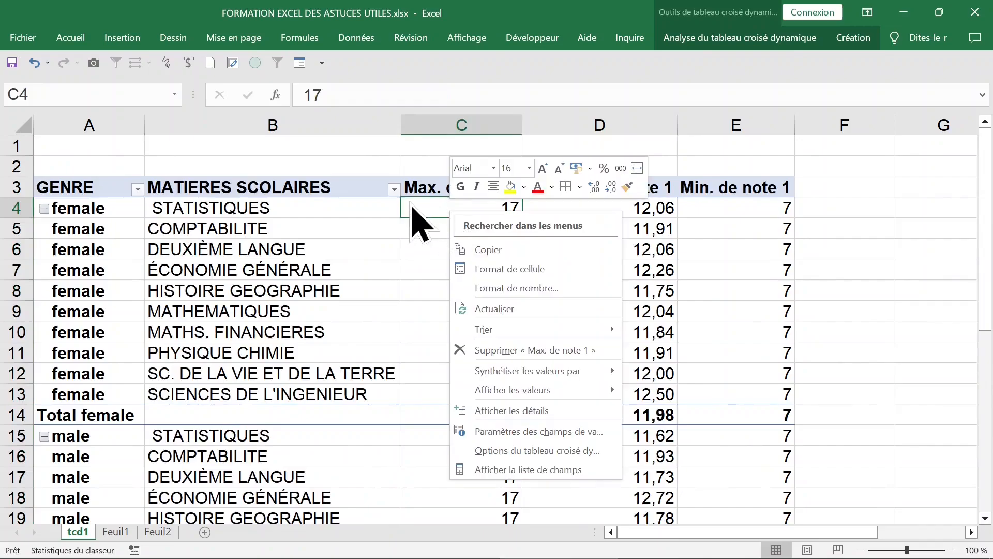
click(523, 468)
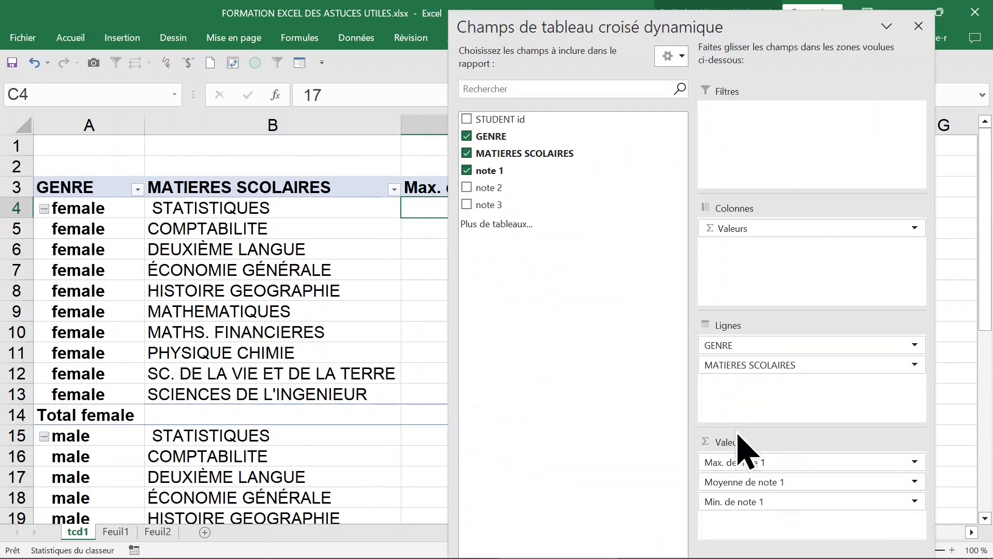
drag(760, 464, 651, 445)
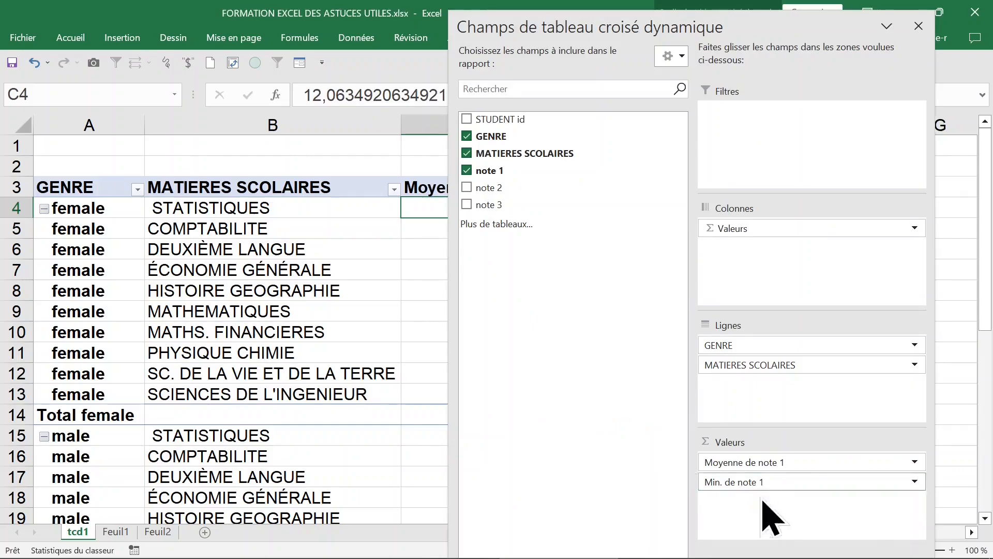
drag(776, 483, 642, 455)
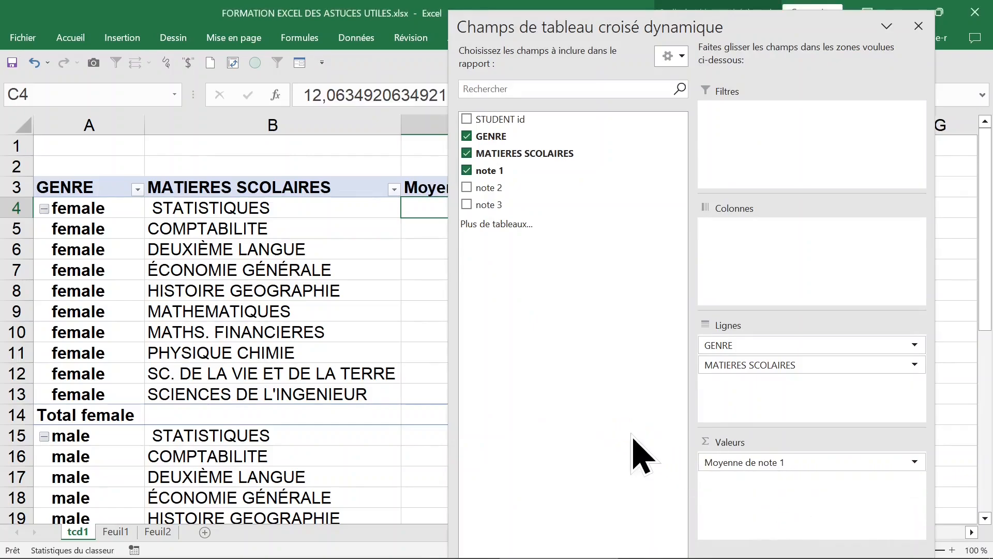
- Add the note 2 and note 3 fields to the pivot table's values and close the field list
click(468, 187)
click(469, 205)
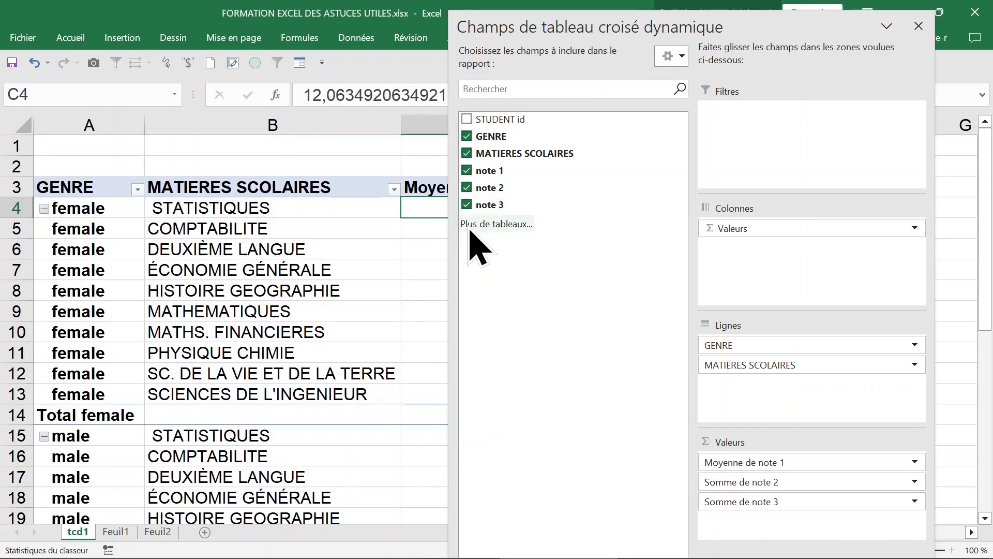
click(919, 26)
- Change the note 2 value field's calculation from sum to average (Moyenne)
click(629, 207)
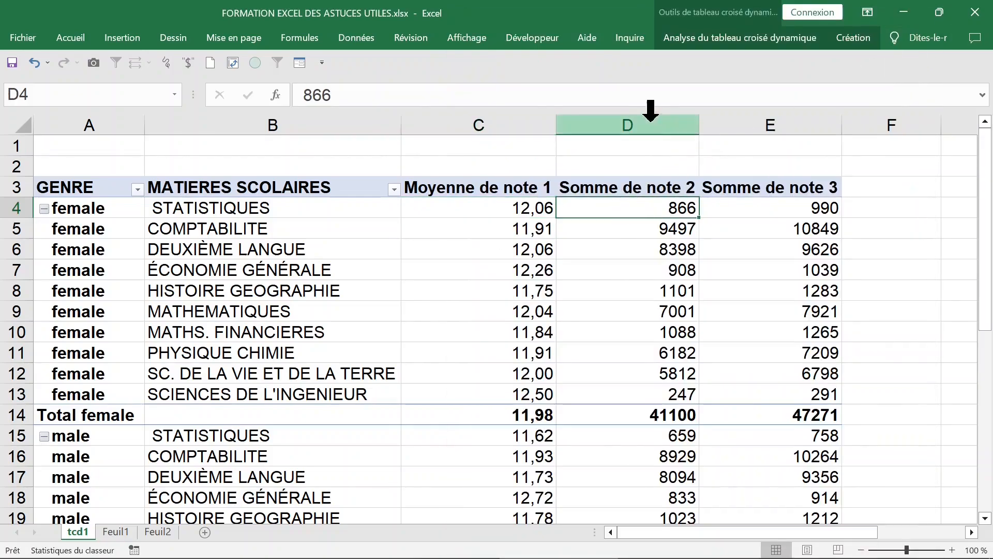
click(621, 192)
double_click(621, 192)
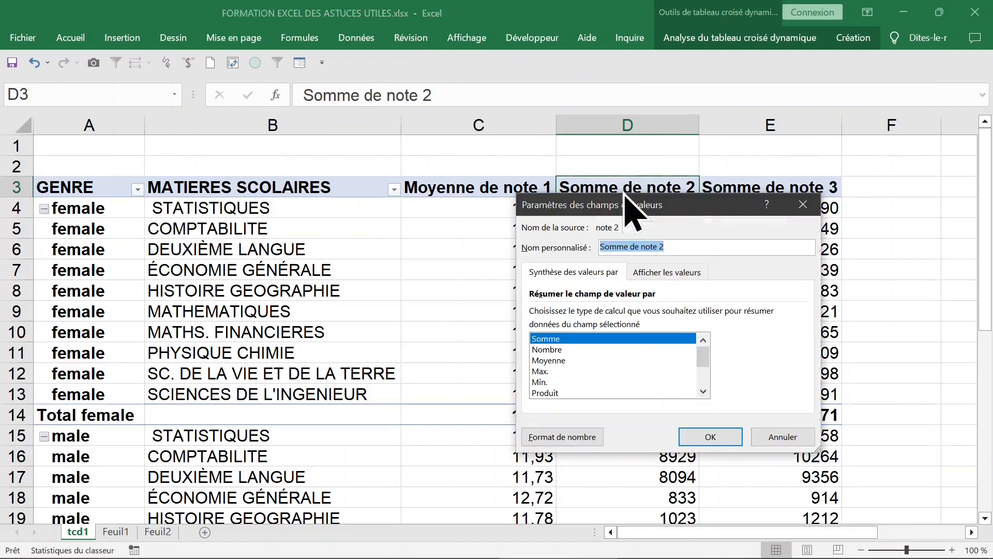
click(549, 362)
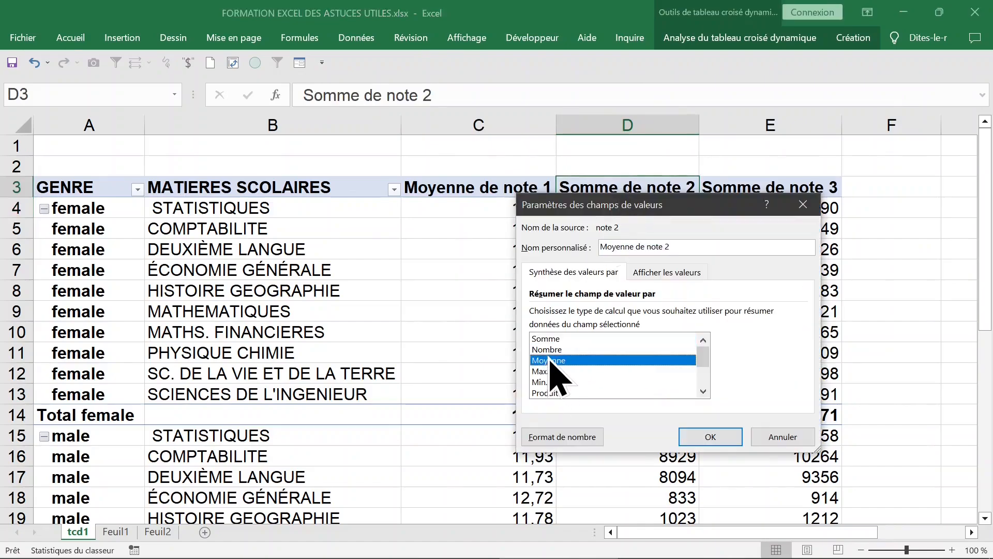
click(721, 437)
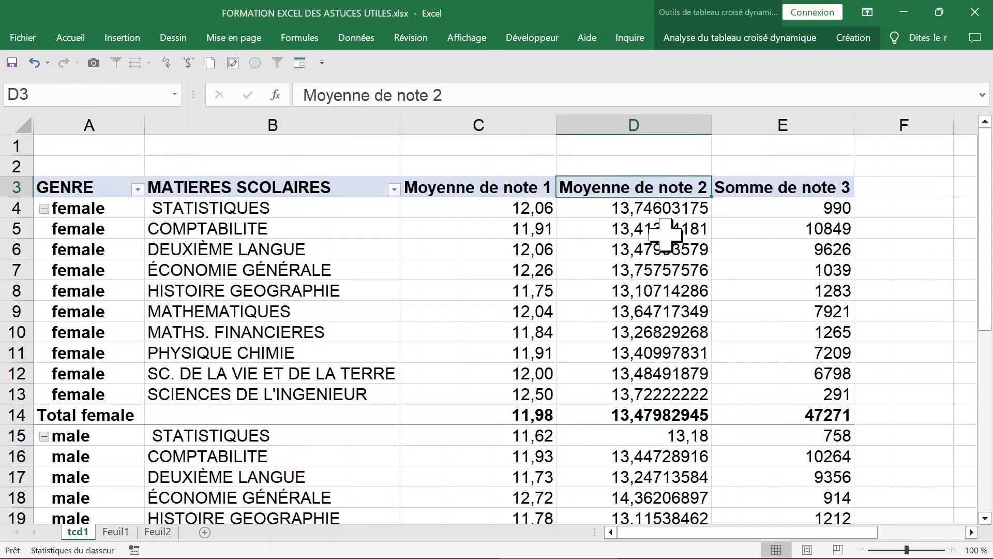
- Format the Moyenne de note 2 values with the Nombre category and 2 decimals
drag(643, 207, 649, 375)
click(644, 250)
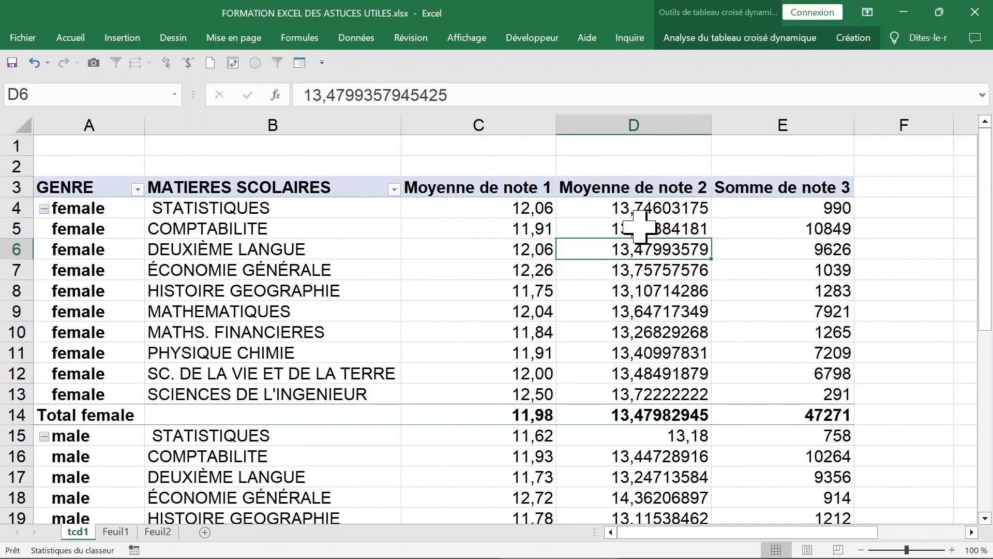
click(631, 228)
right_click(629, 228)
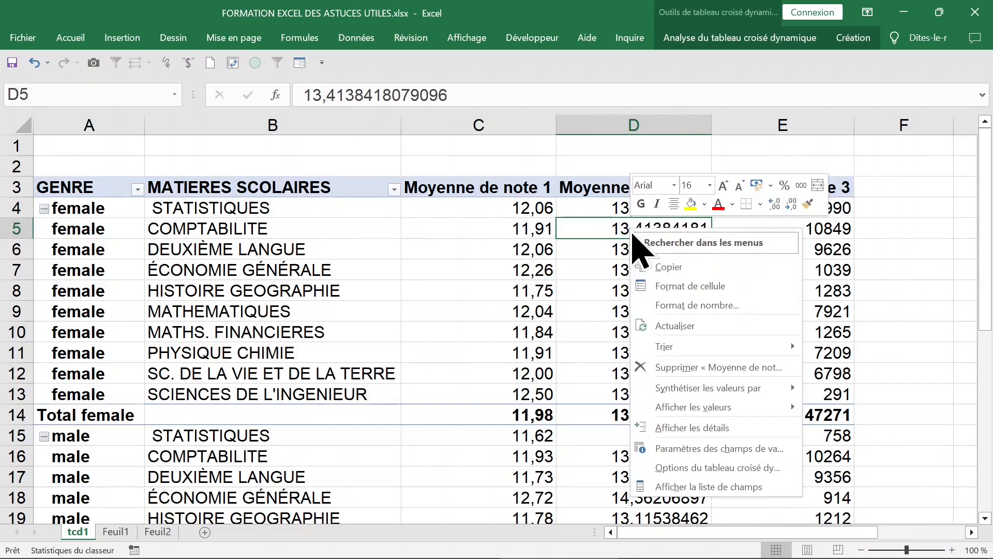
click(667, 309)
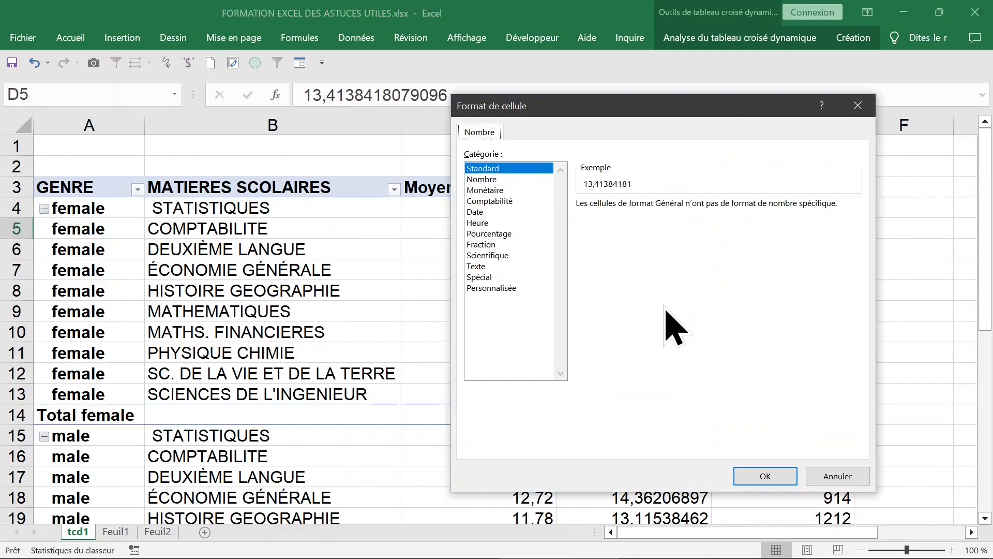
click(483, 179)
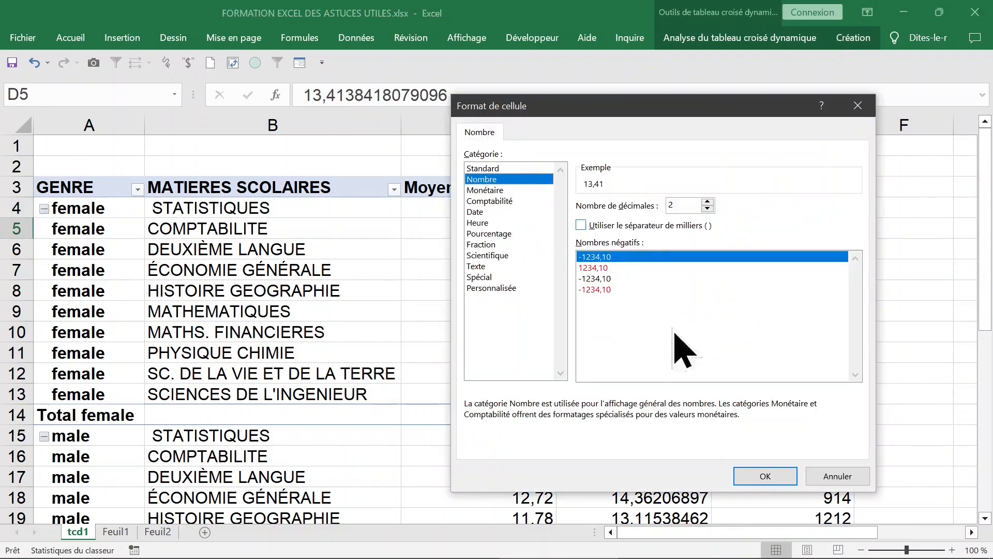
click(779, 476)
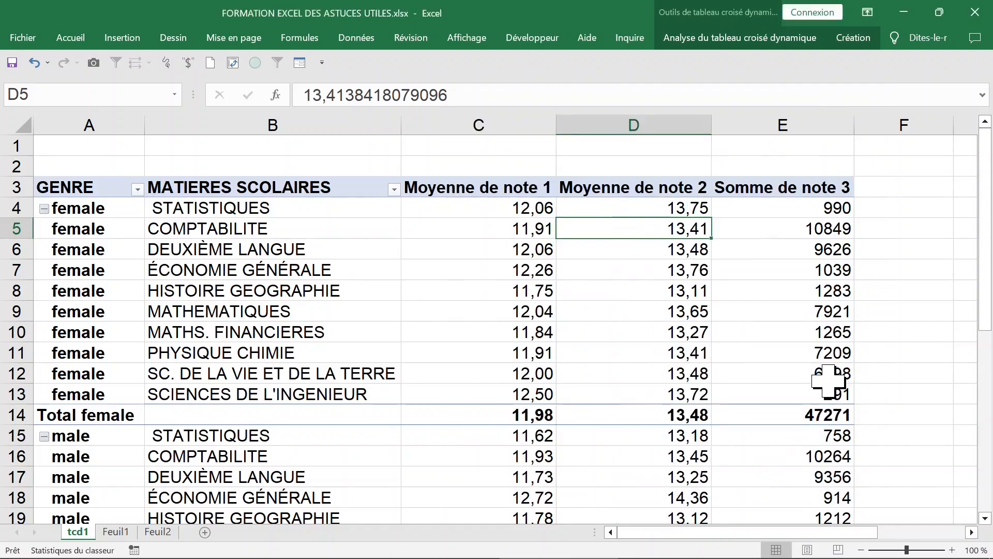
- Change the note 3 value field's calculation from sum to average (Moyenne)
click(755, 207)
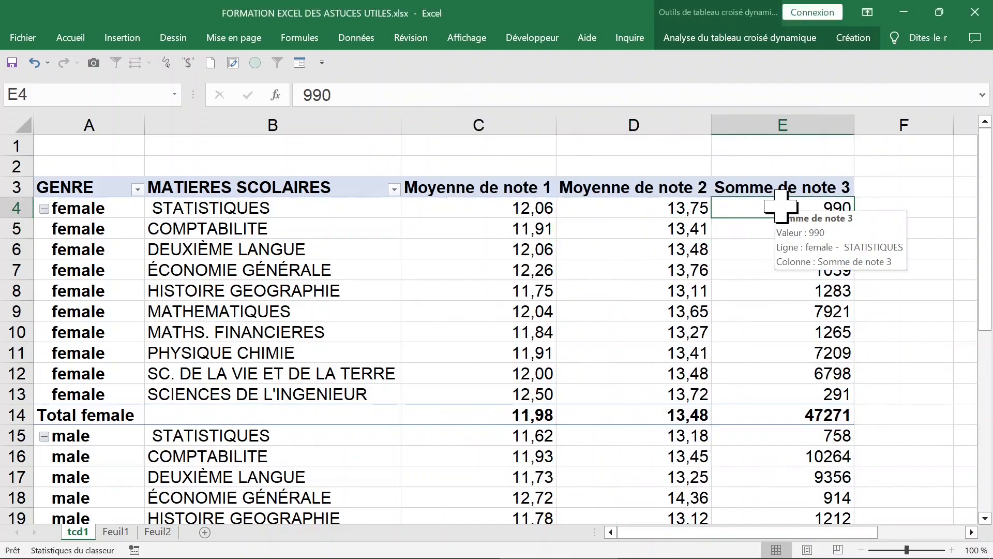
click(774, 122)
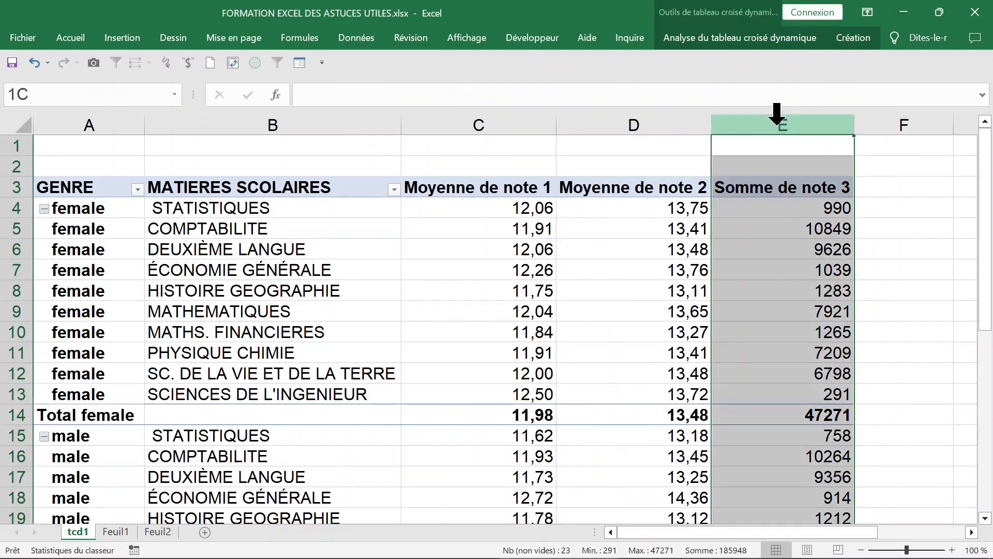
click(770, 207)
click(770, 187)
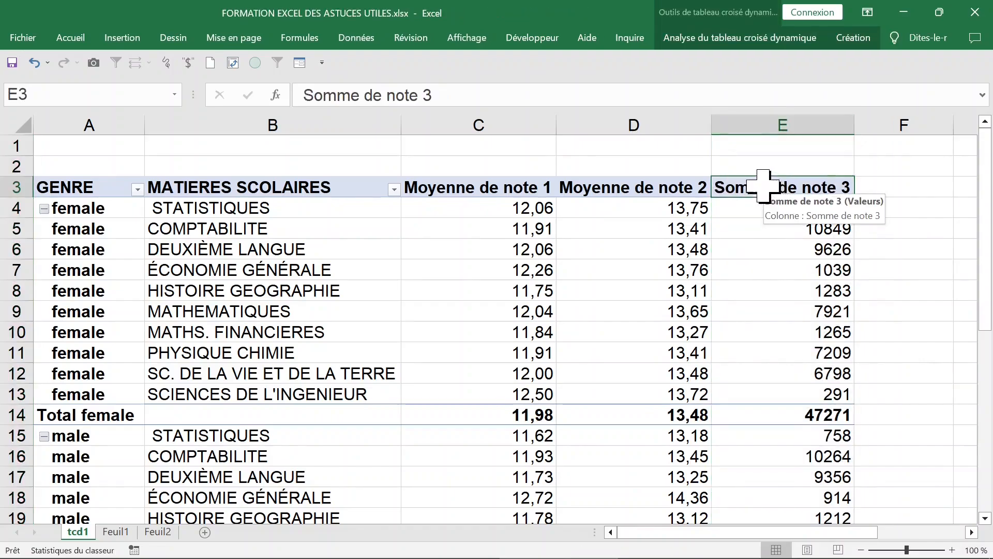
click(783, 212)
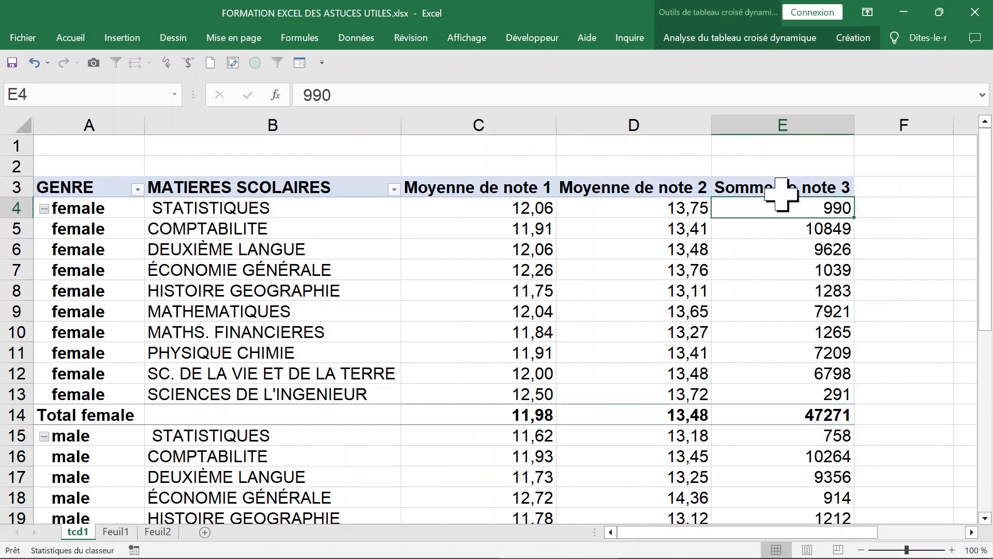
click(781, 122)
click(776, 213)
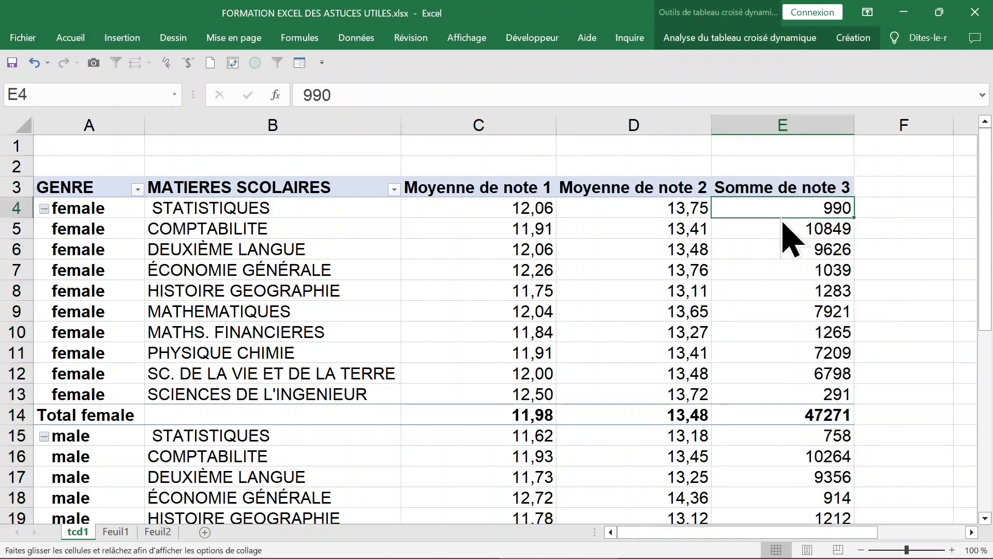
right_click(776, 210)
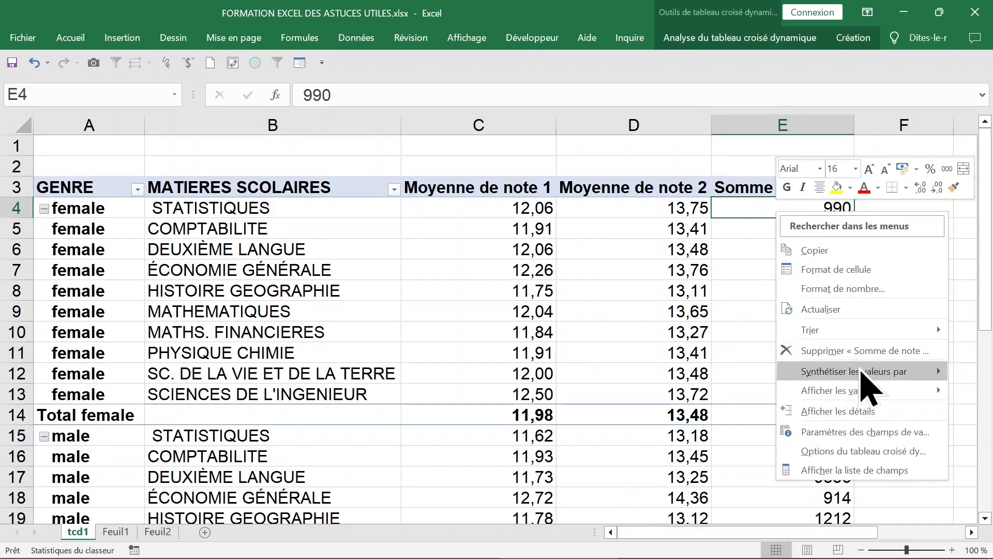
mouse_move(876, 379)
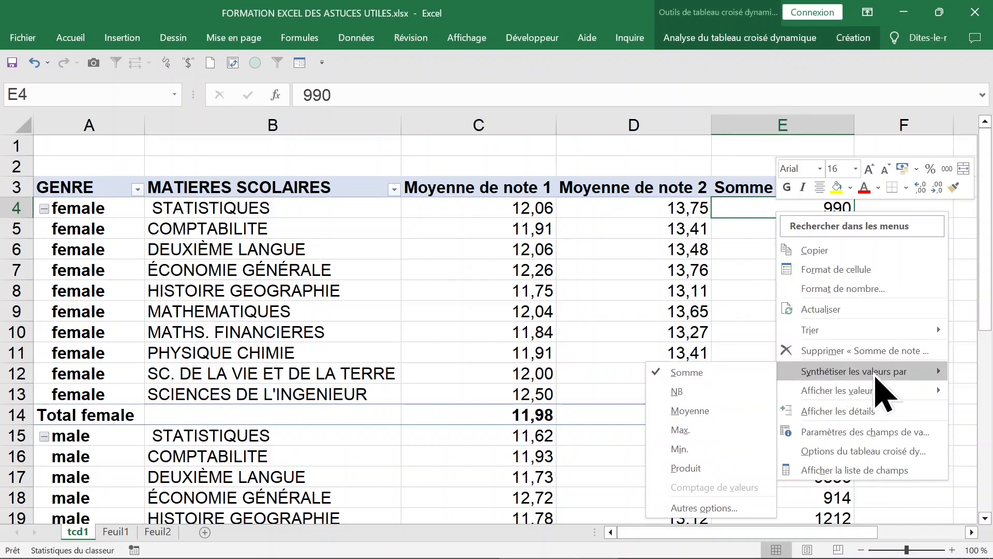
click(693, 411)
- Format the Moyenne de note 3 values with the Nombre category and 2 decimals
drag(798, 210, 807, 375)
click(794, 251)
click(778, 227)
right_click(778, 230)
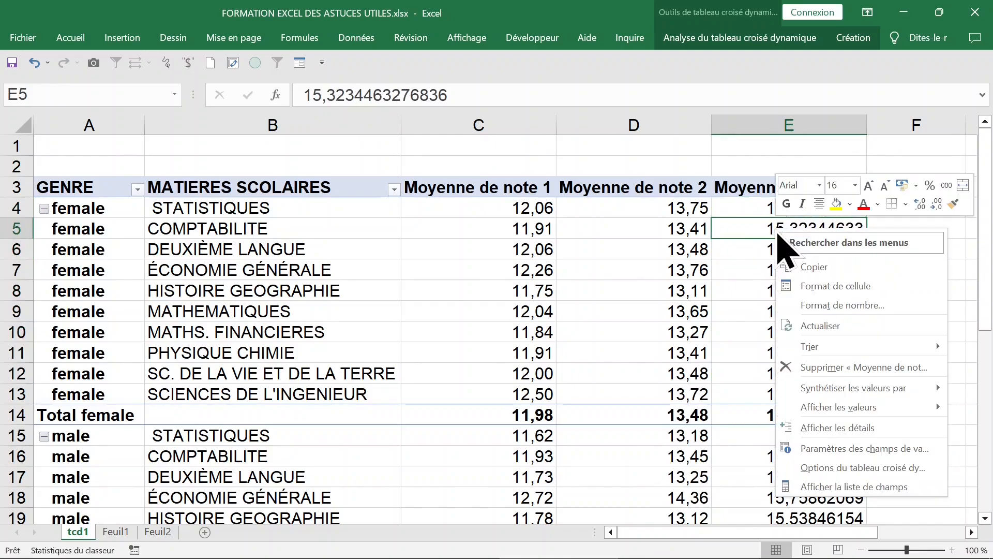
click(823, 305)
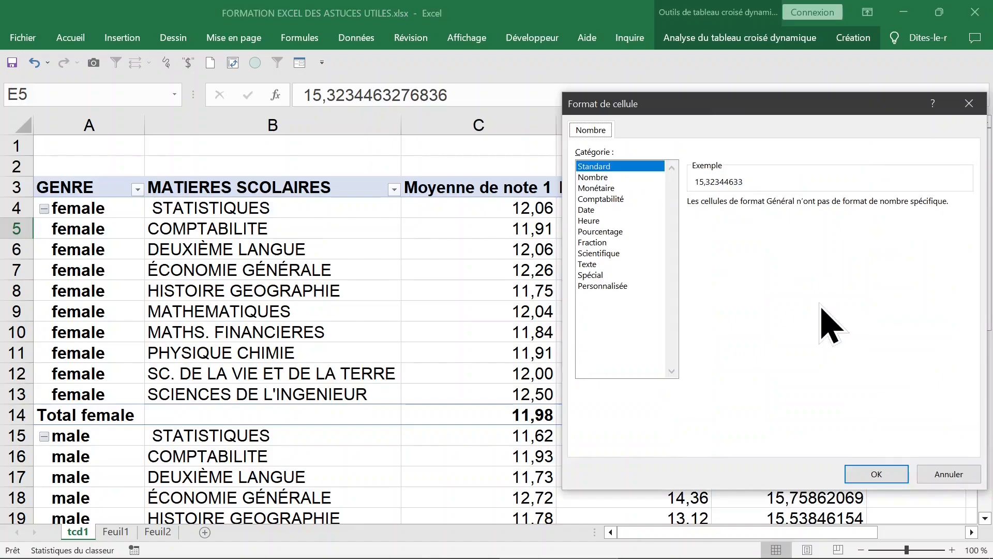
click(595, 178)
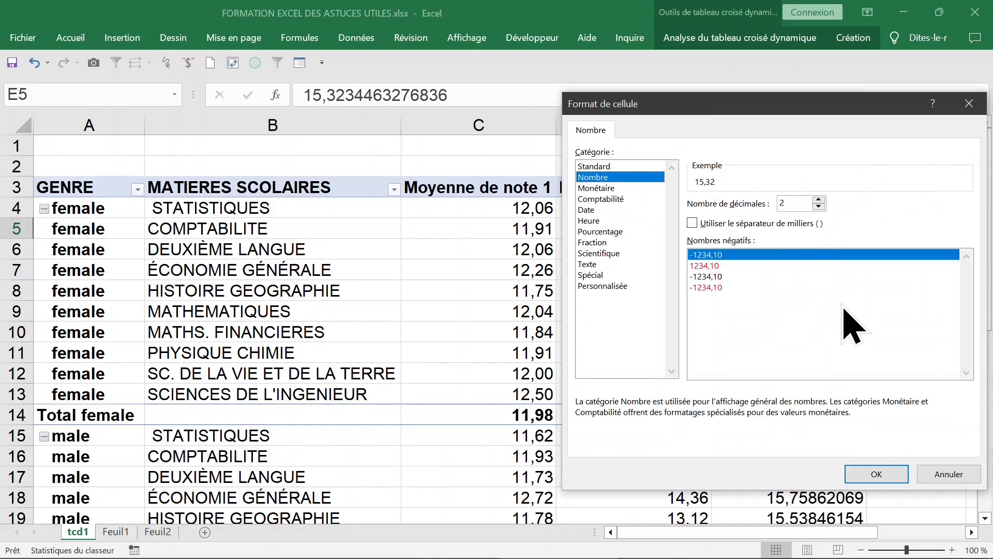
click(874, 474)
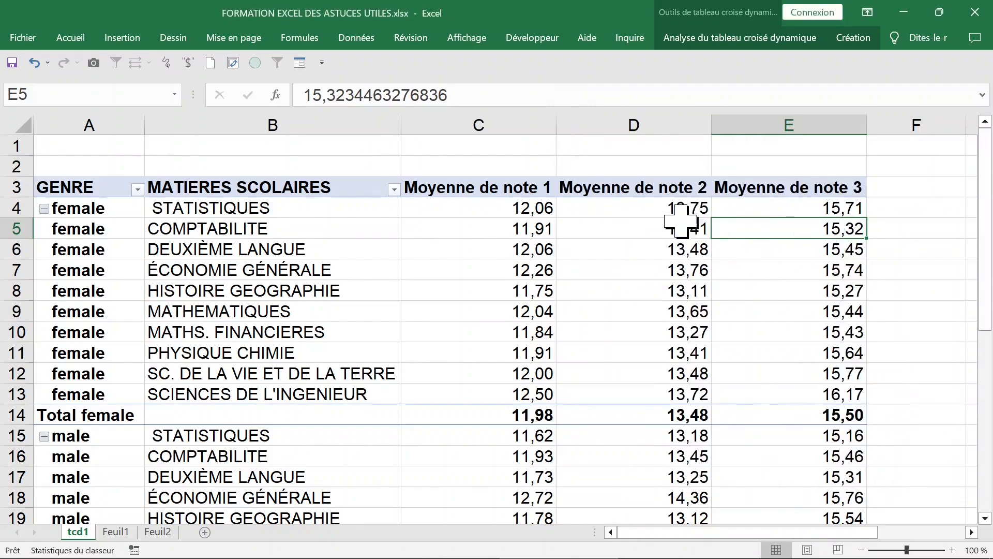
- Review the pivot table's female and male rows, the subject column and the three note averages
click(519, 212)
click(656, 266)
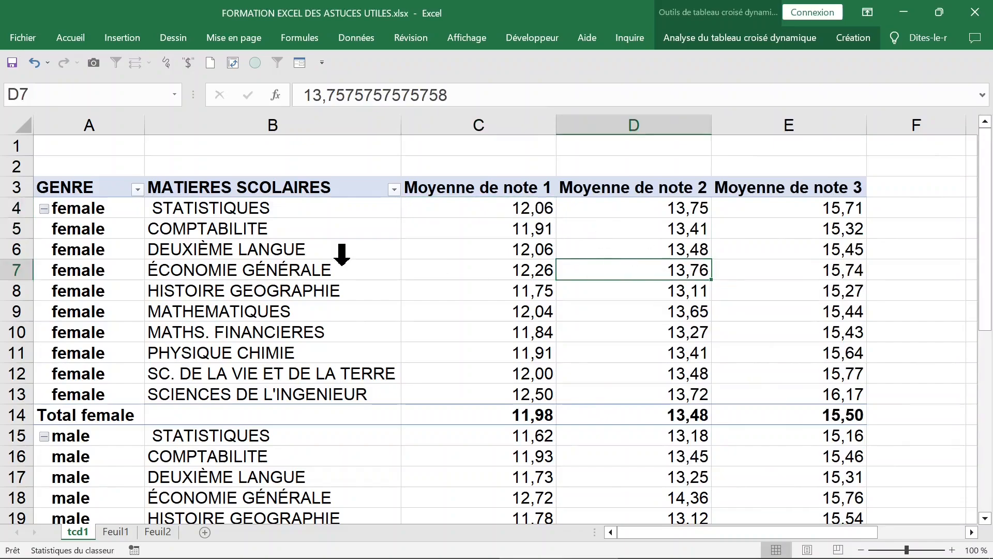
click(137, 263)
scroll(199, 373, down, 1)
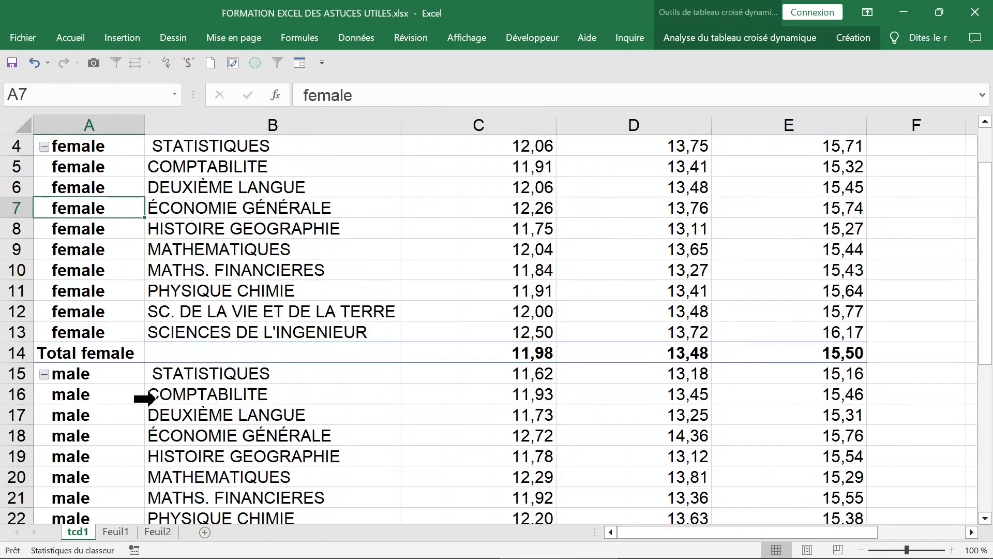
scroll(171, 357, up, 1)
click(111, 290)
click(98, 455)
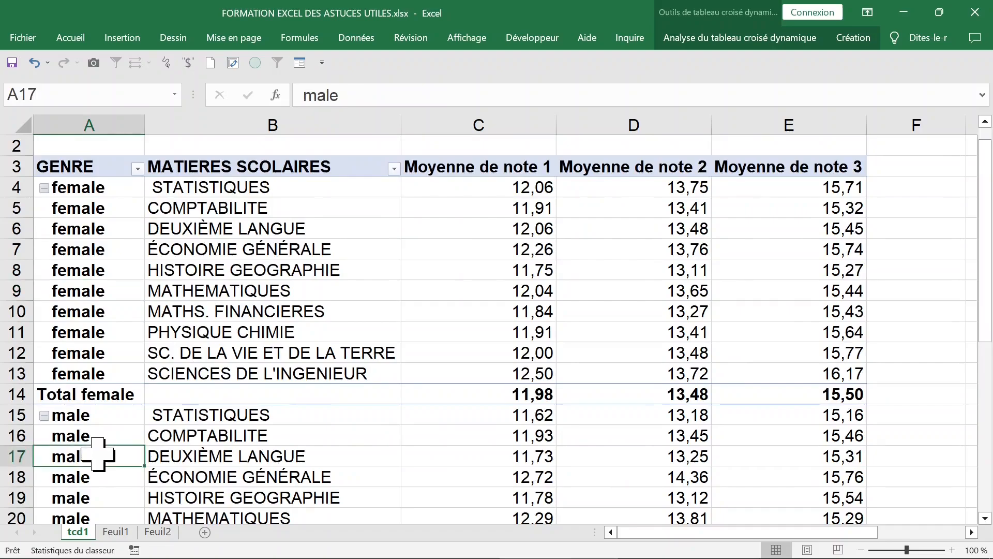
scroll(274, 331, up, 1)
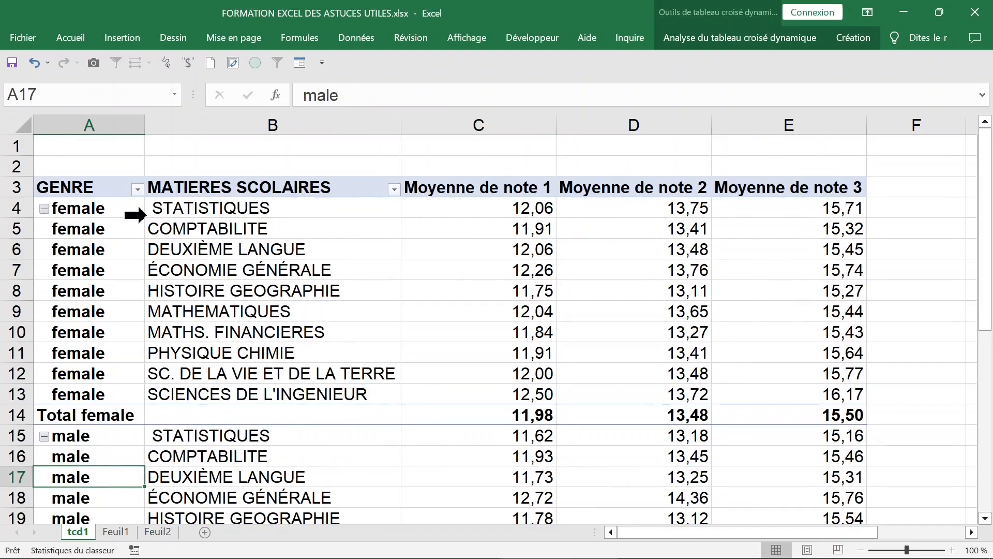
click(78, 124)
click(228, 124)
click(259, 237)
click(251, 228)
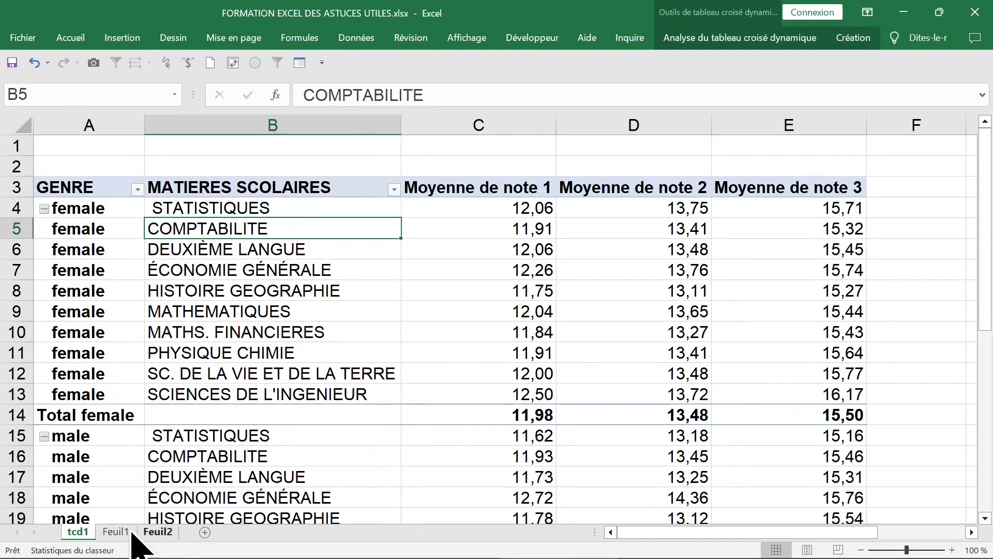
- Reopen the pivot table's field list, move GENRE from the rows to the report filters, and close the list
click(295, 352)
right_click(303, 353)
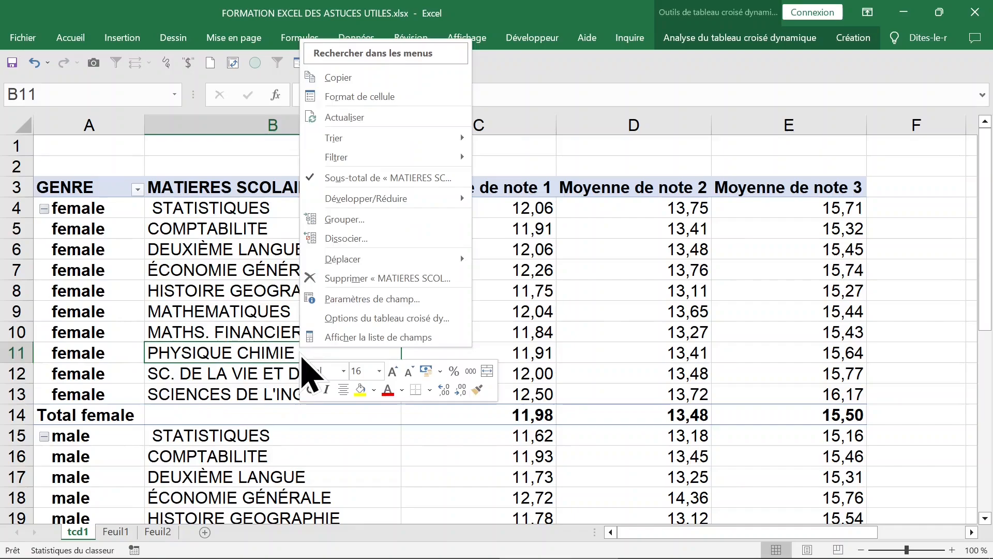
click(326, 336)
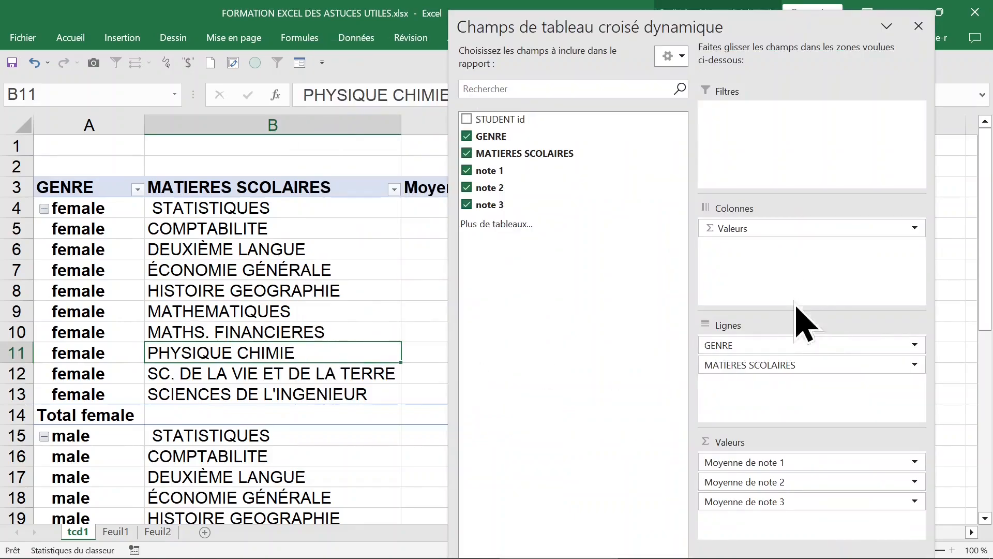
drag(787, 343, 799, 164)
drag(800, 127, 802, 143)
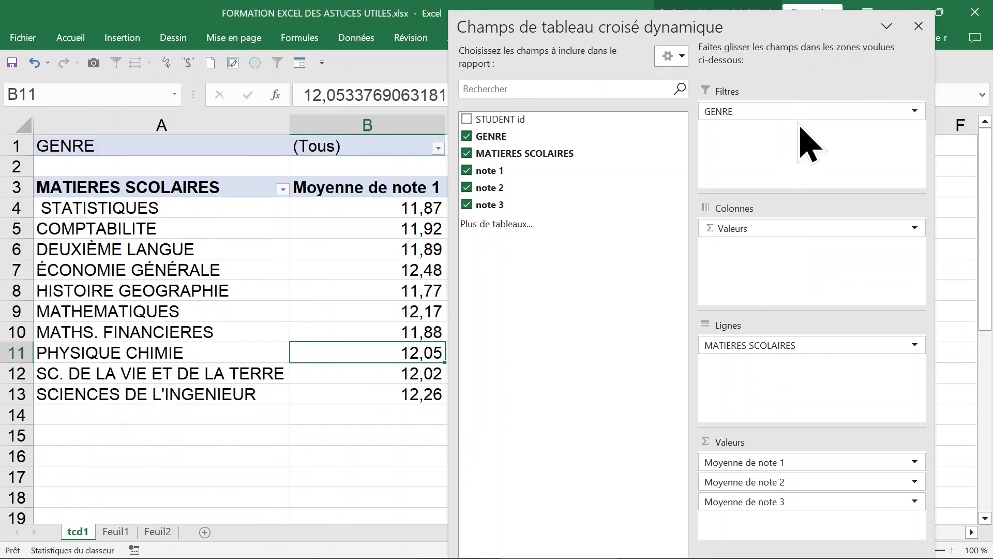
click(919, 26)
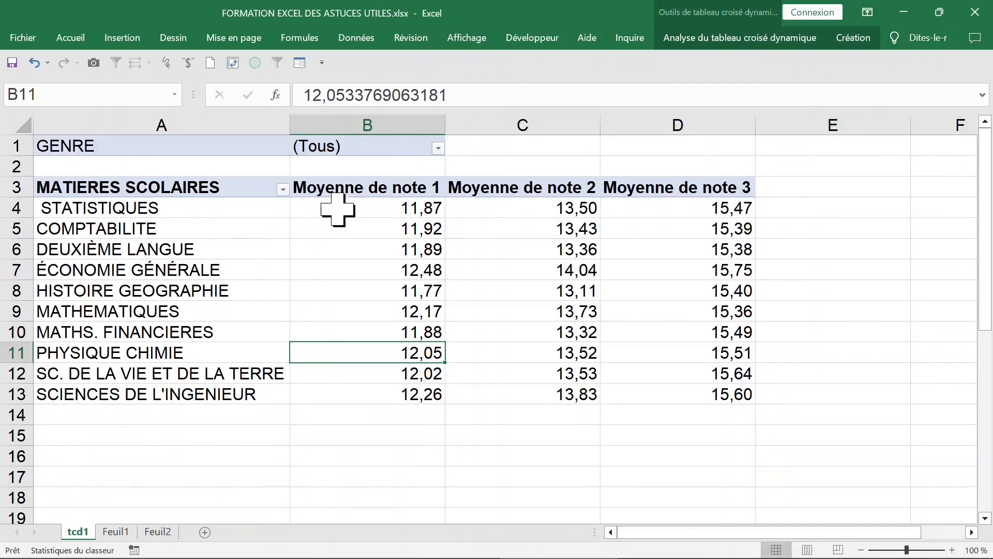
- Filter the pivot table's GENRE report filter to female
click(401, 146)
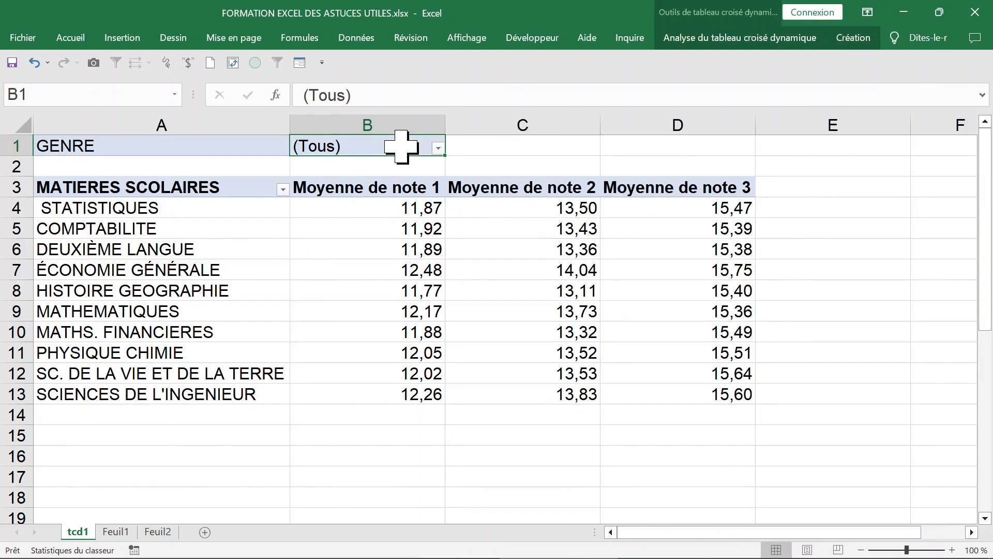
click(438, 149)
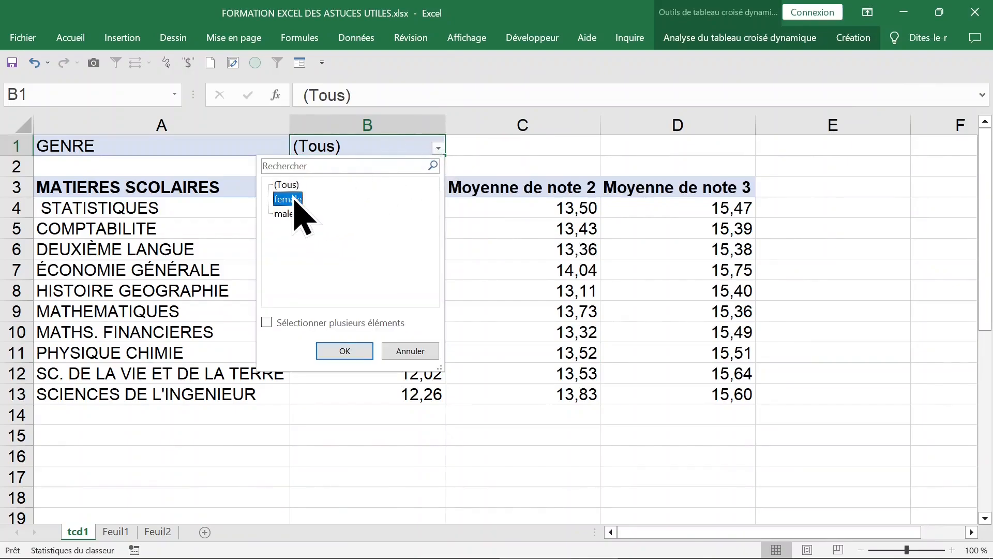
click(348, 350)
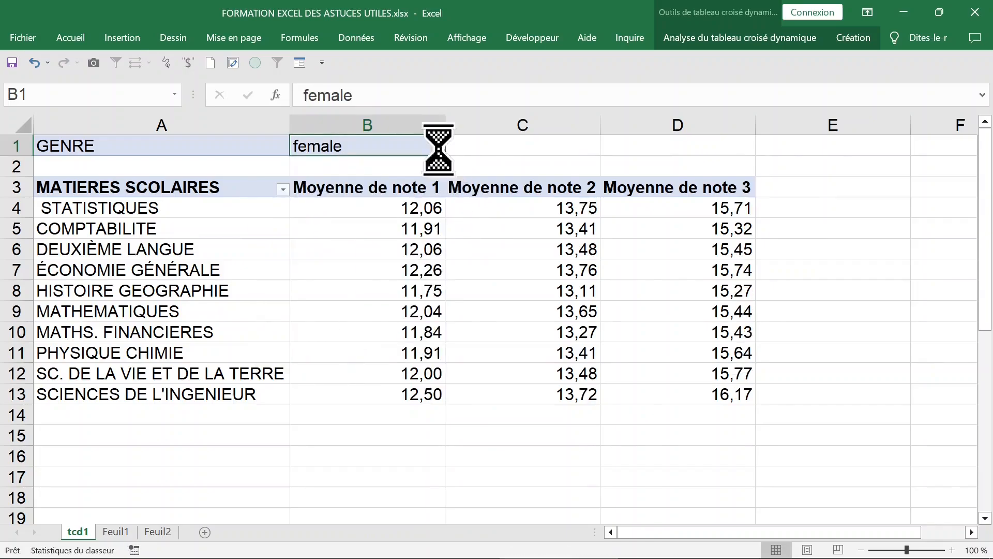
- Switch the GENRE report filter to male and reset it to (Tous)
click(438, 148)
click(284, 213)
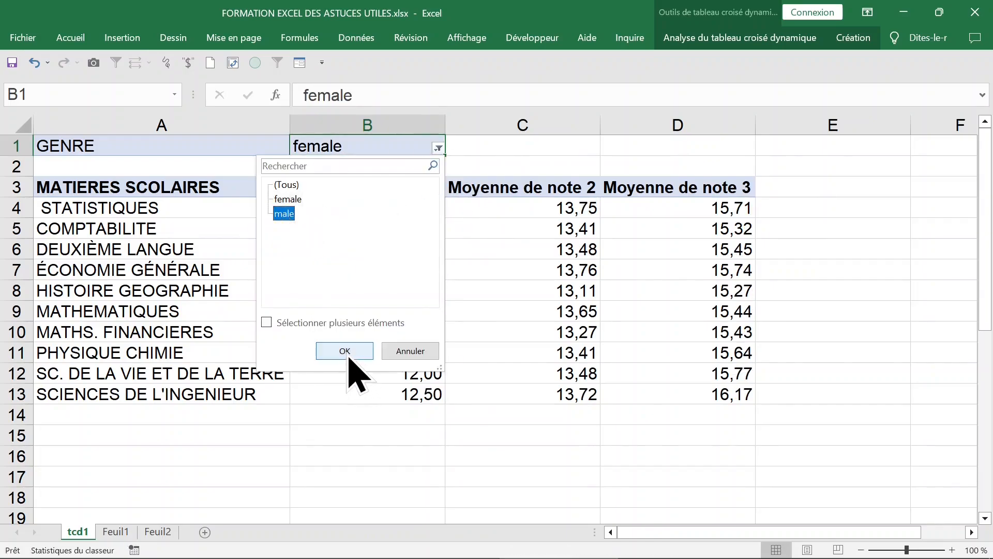
click(348, 352)
click(438, 148)
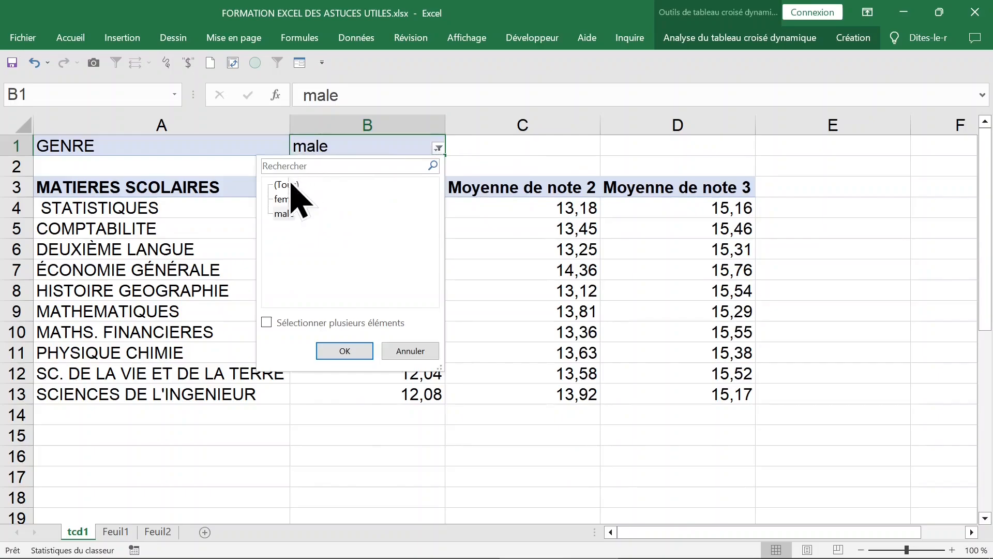
click(345, 351)
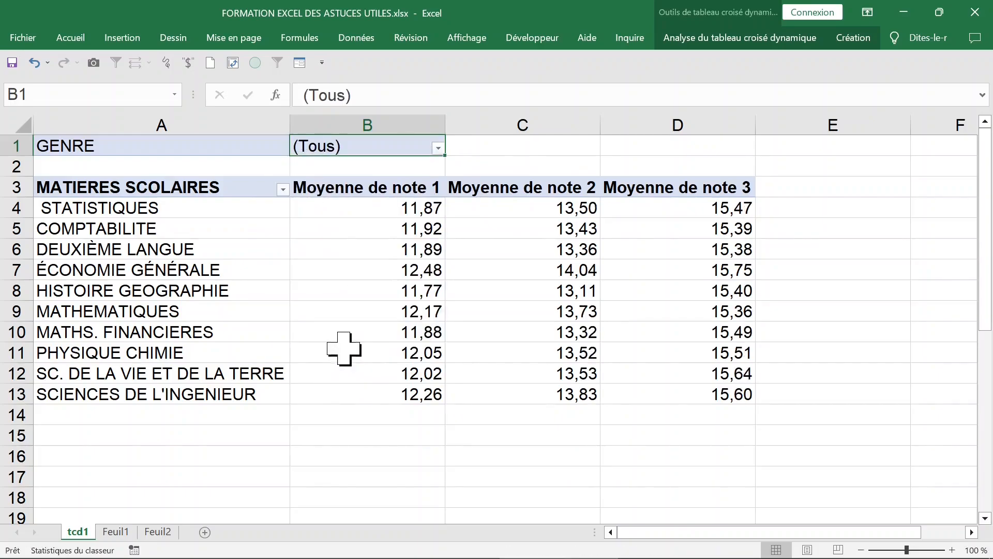
- Generate separate report filter pages for the GENRE field from the pivot table
click(522, 290)
click(745, 38)
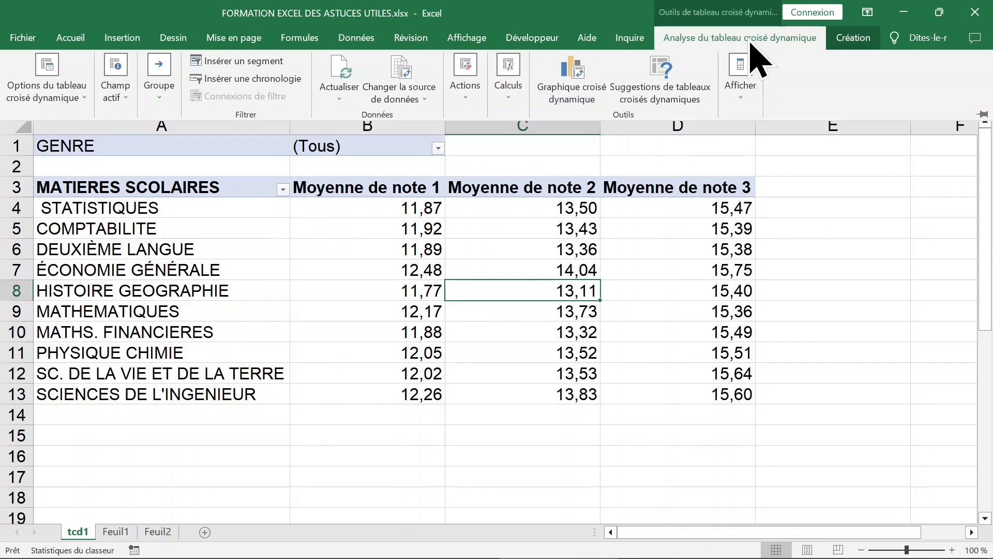
click(65, 97)
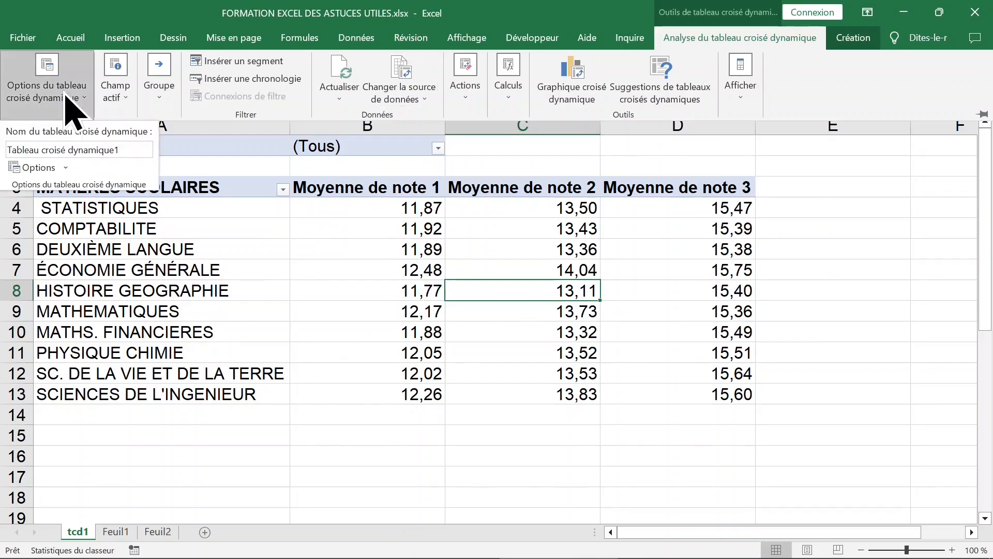
click(65, 168)
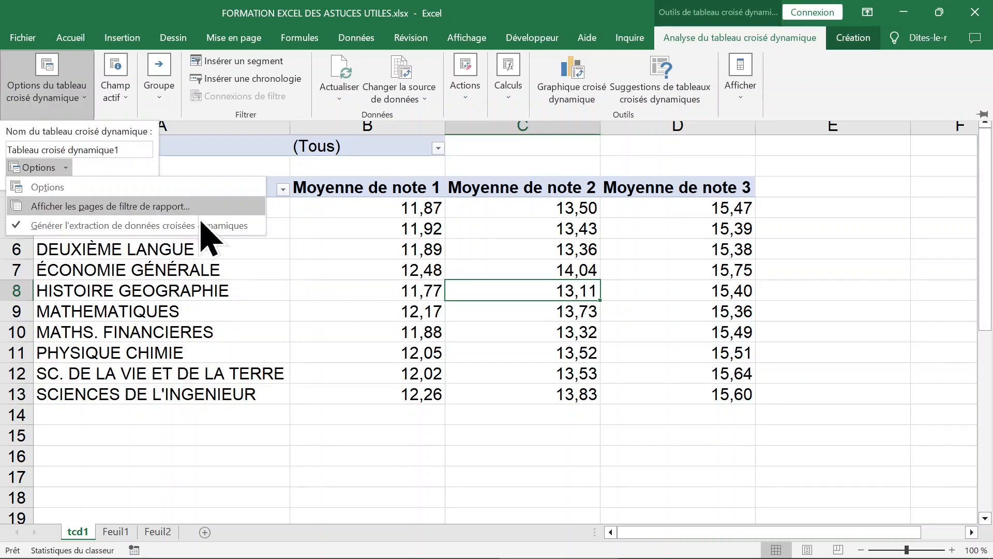
click(187, 207)
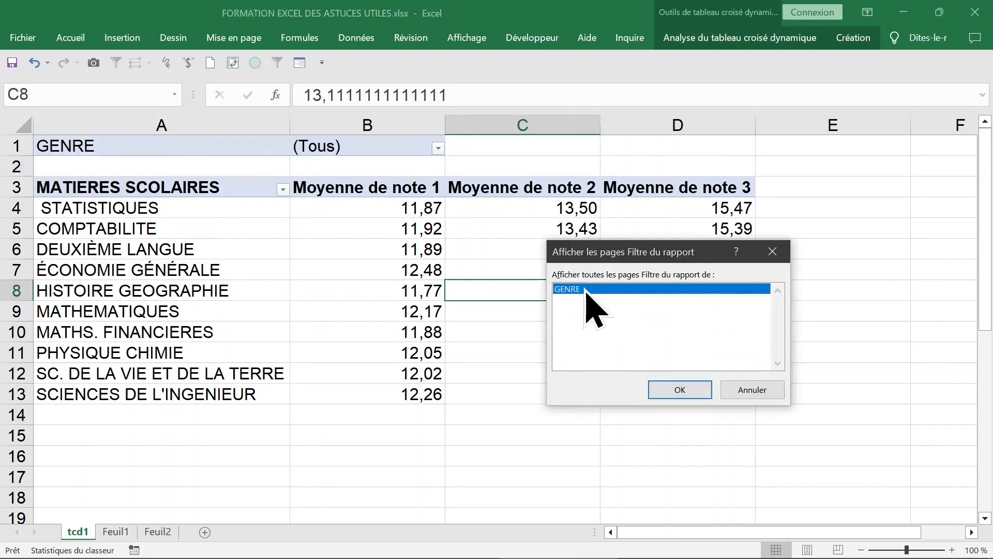
click(682, 391)
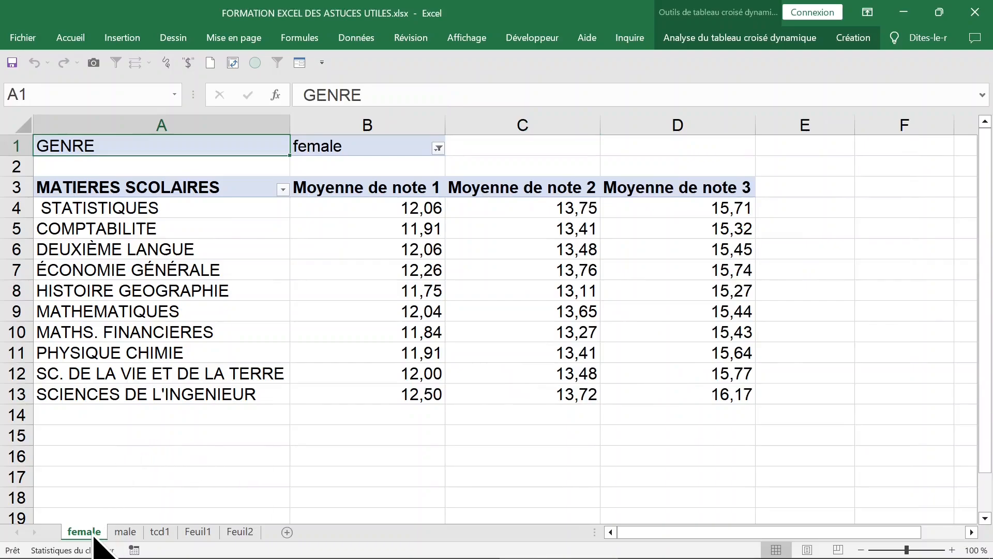
- Compare the subject averages on the generated male and female sheets
click(127, 533)
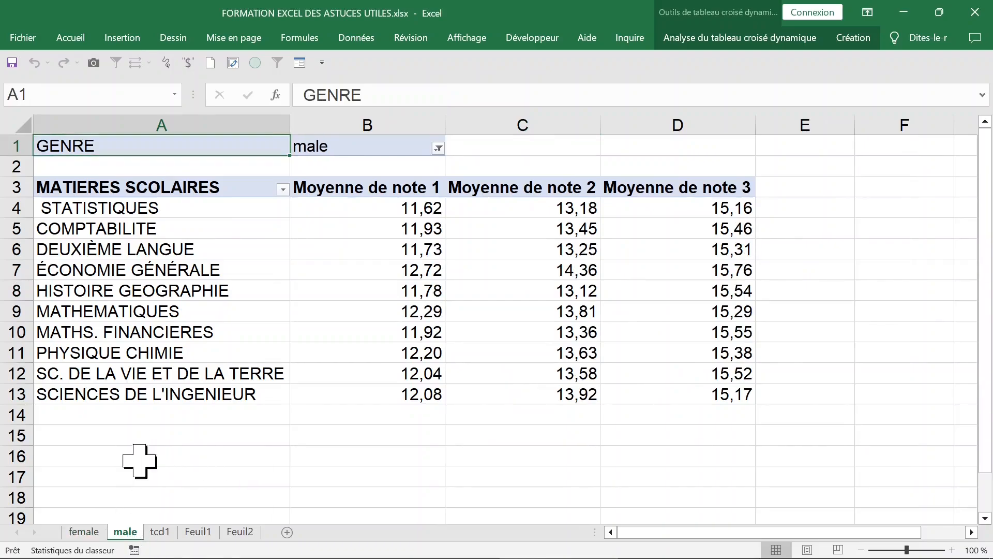
click(216, 323)
click(88, 529)
click(112, 533)
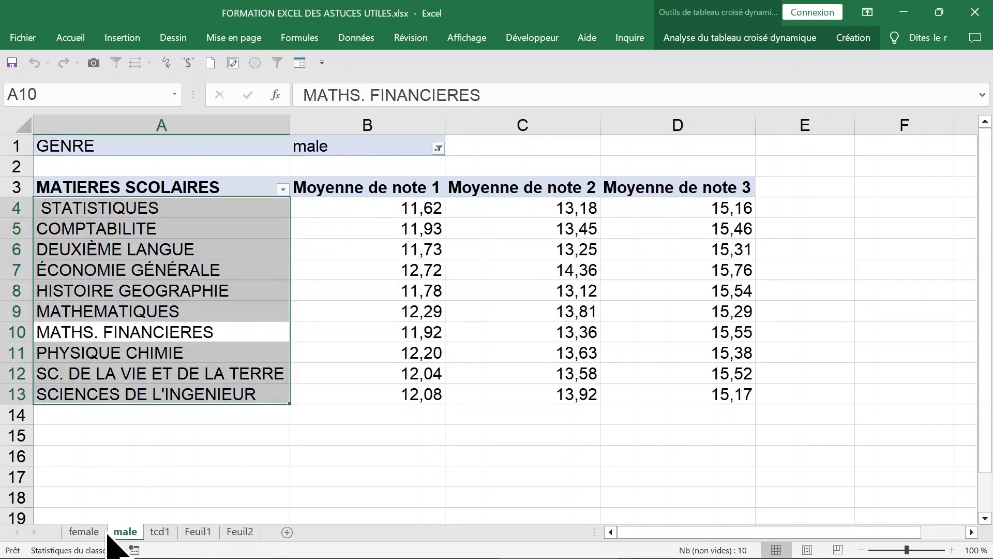
click(91, 532)
click(224, 434)
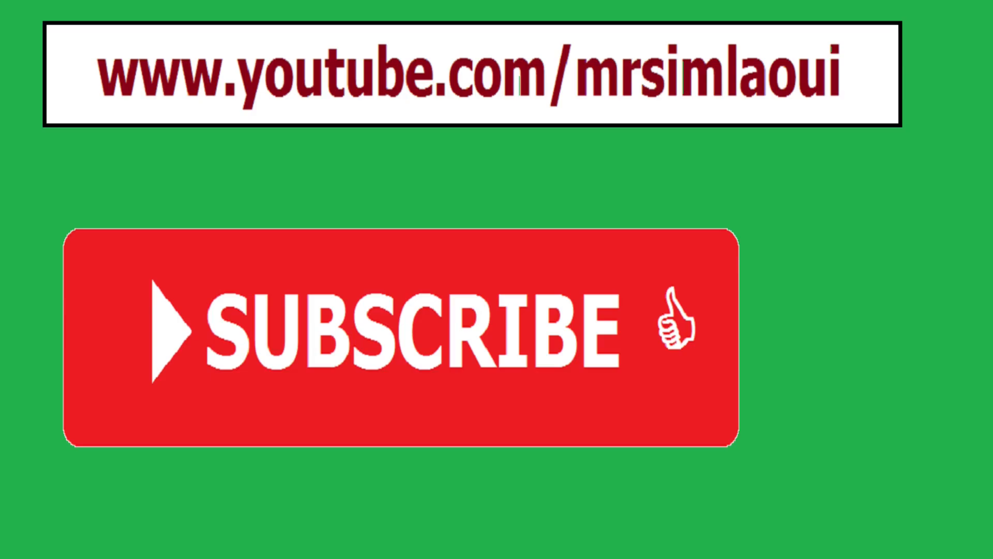